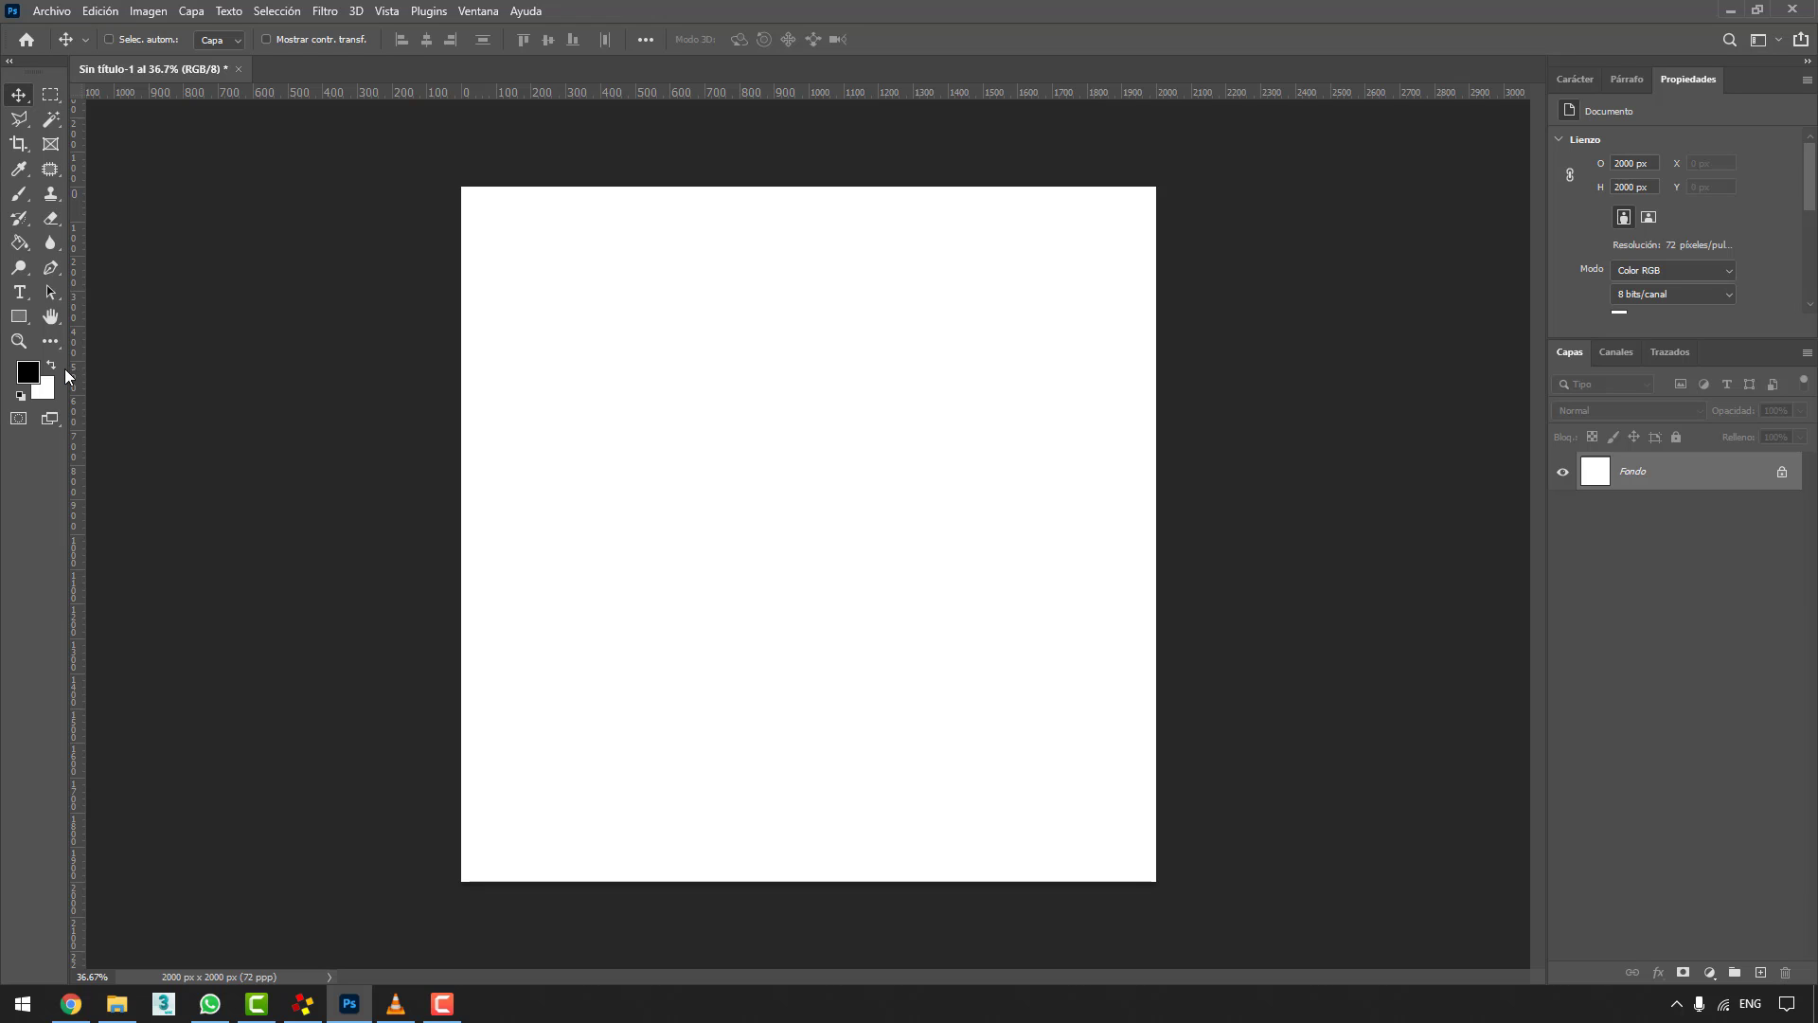
- Set the foreground colour to blue 1c4cd4
left_click(33, 377)
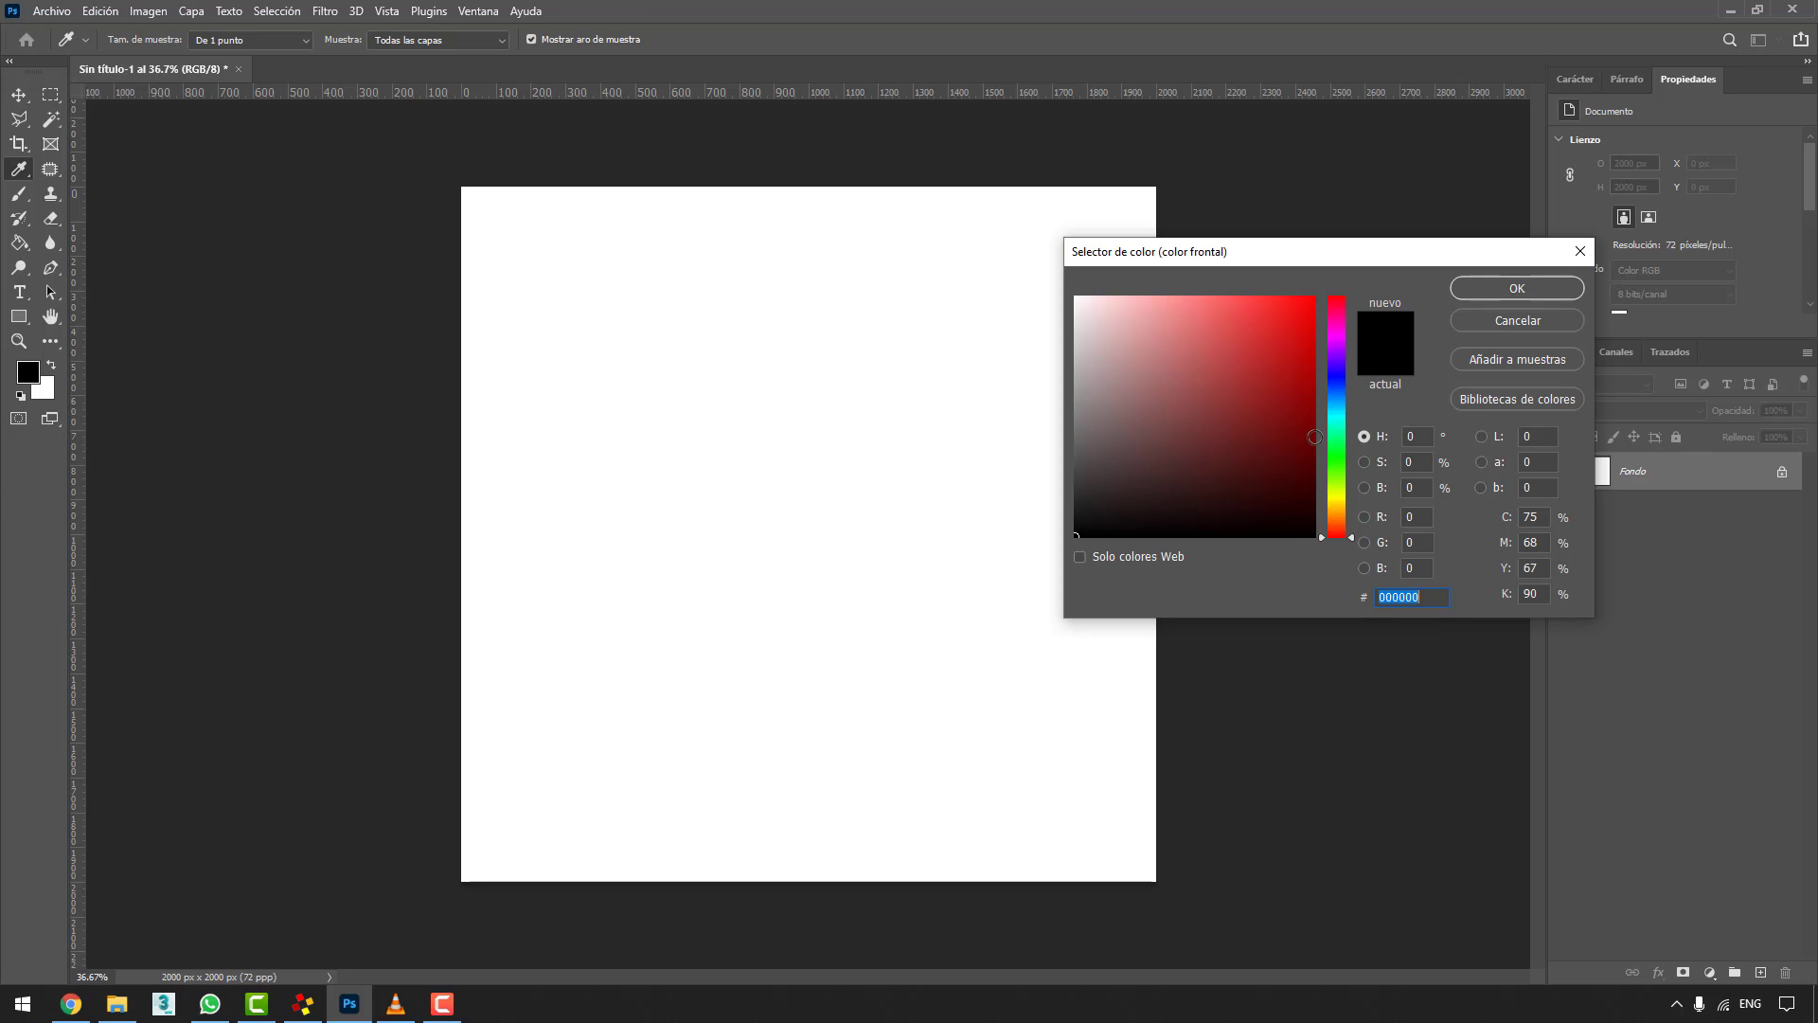
left_click(1337, 419)
left_click(1293, 382)
left_click_drag(1345, 405, 1345, 386)
left_click(1269, 332)
left_click(1283, 337)
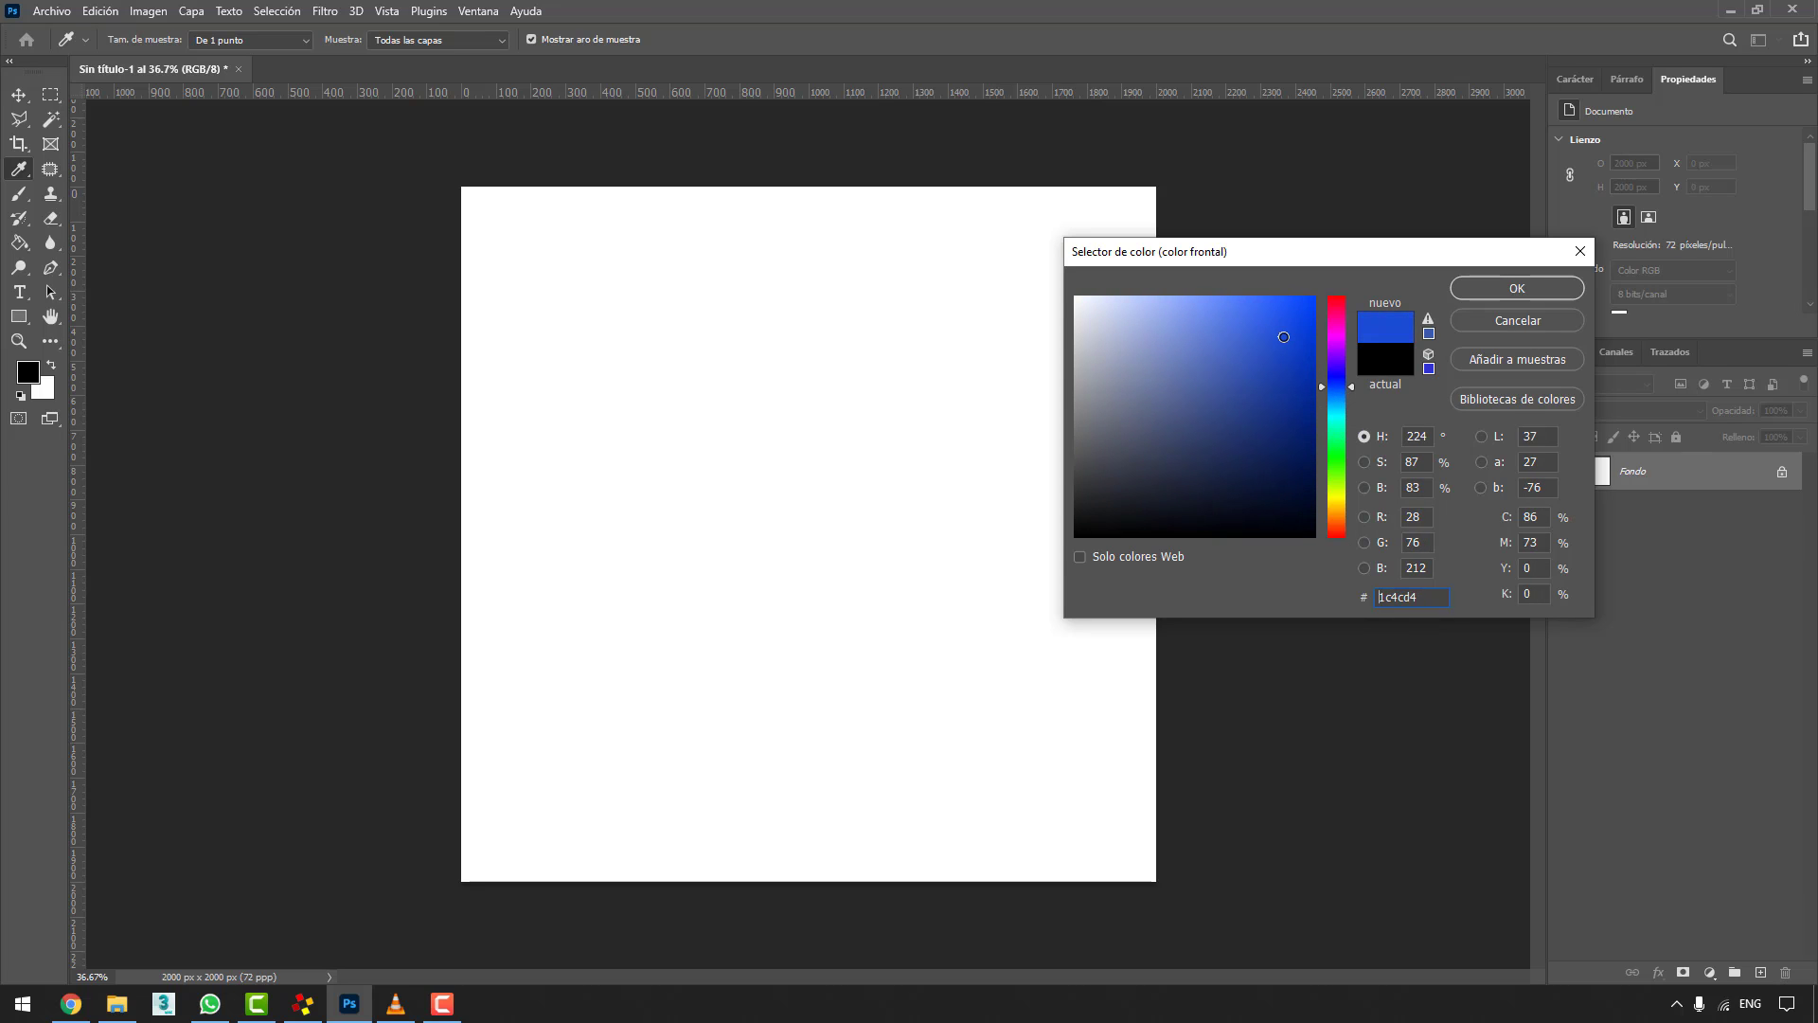
left_click(1477, 291)
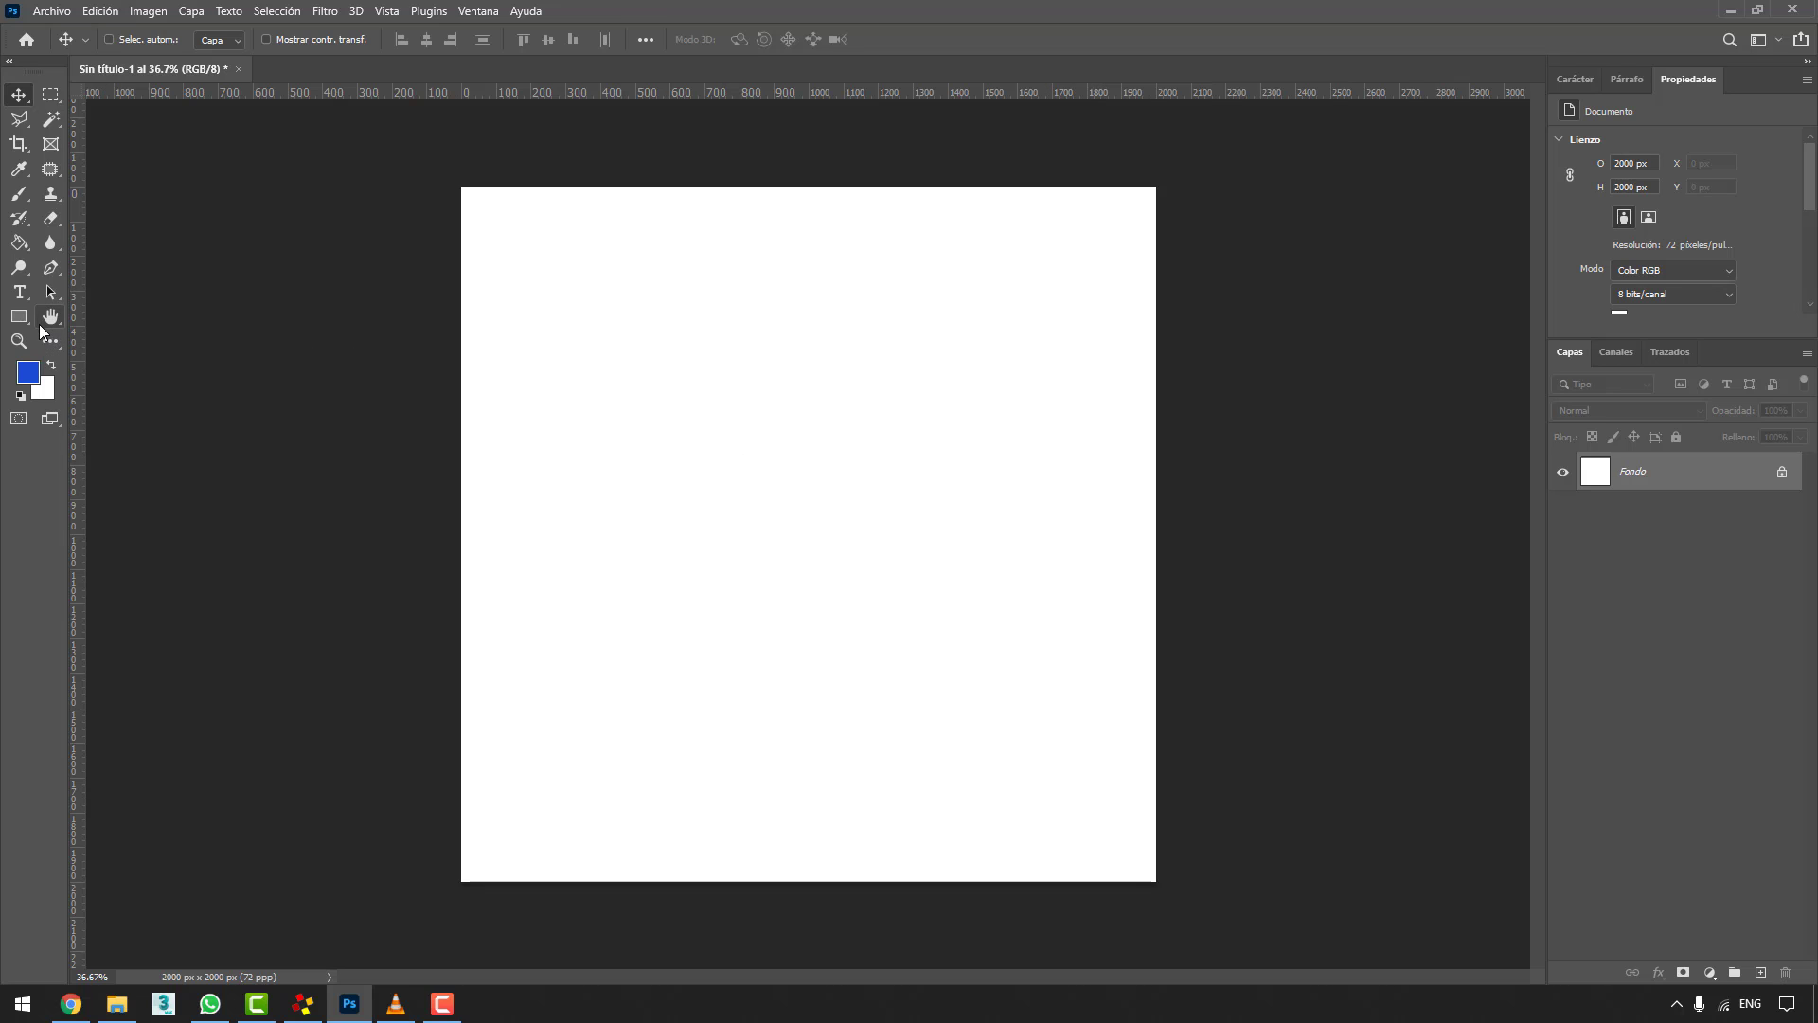
- Draw a blue rectangle about 887 by 732 px in the canvas's upper-left area with the Rectangle tool
left_click(28, 317)
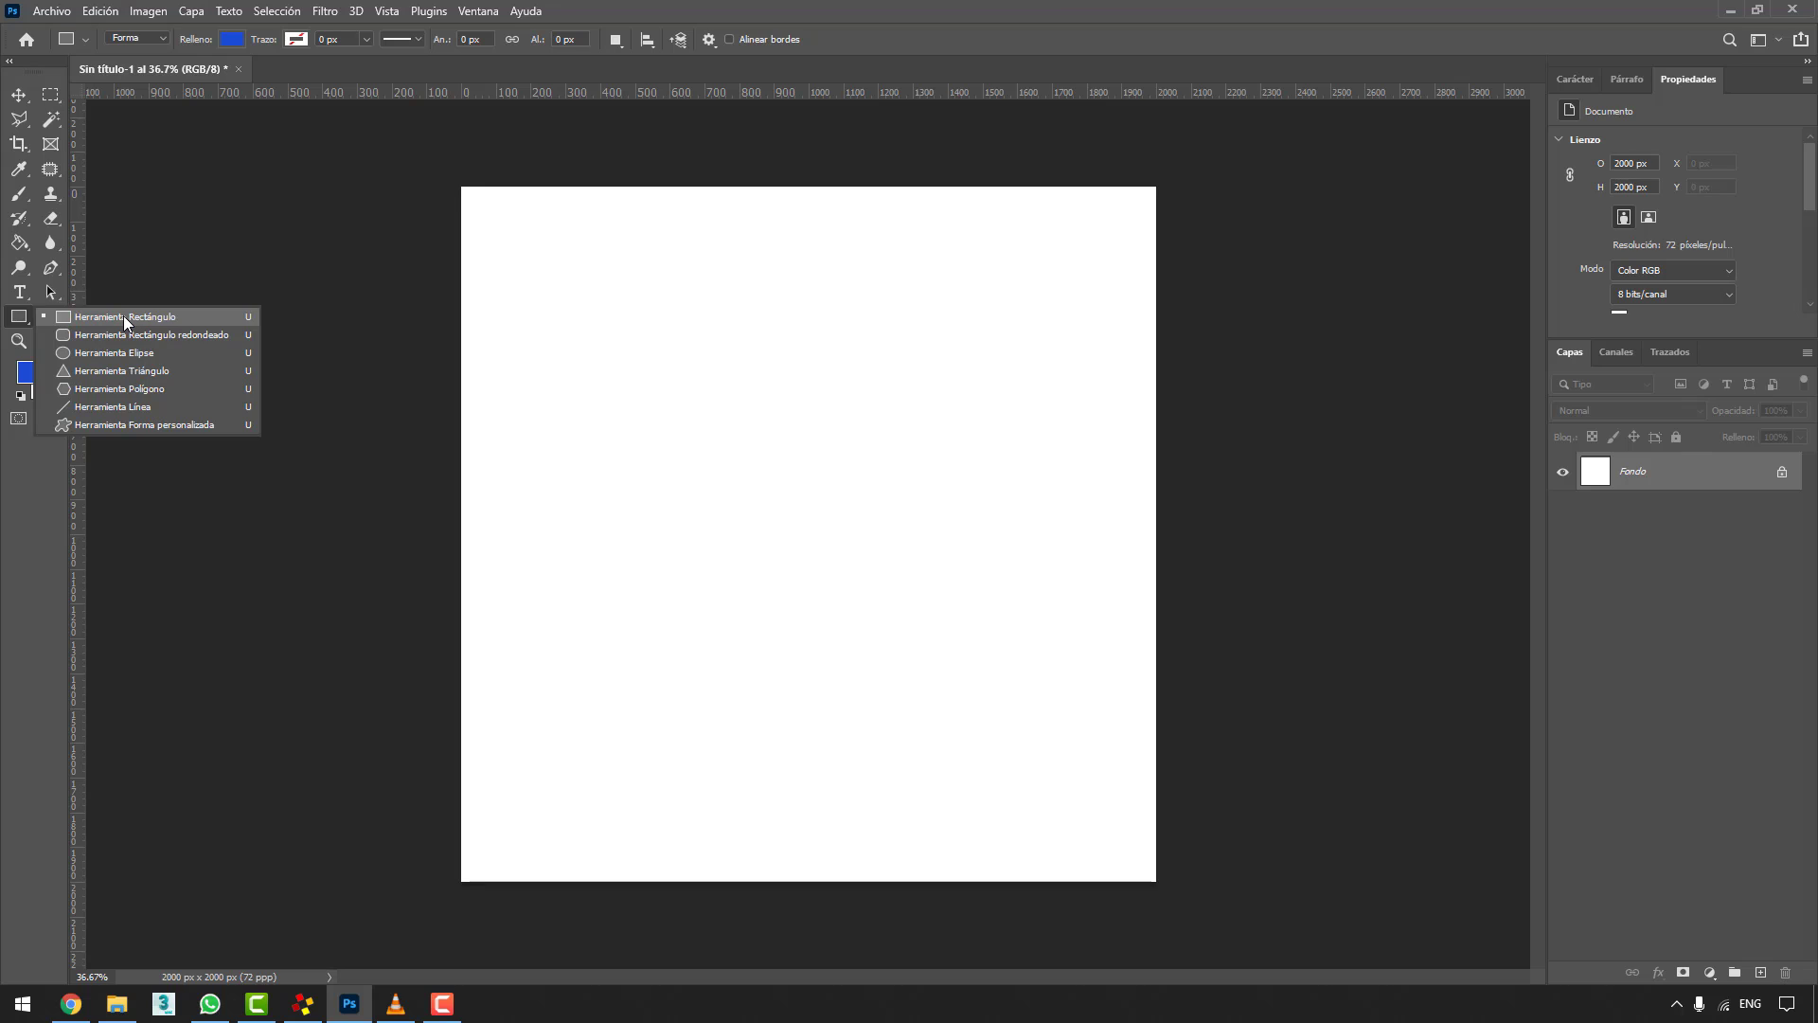
left_click(123, 316)
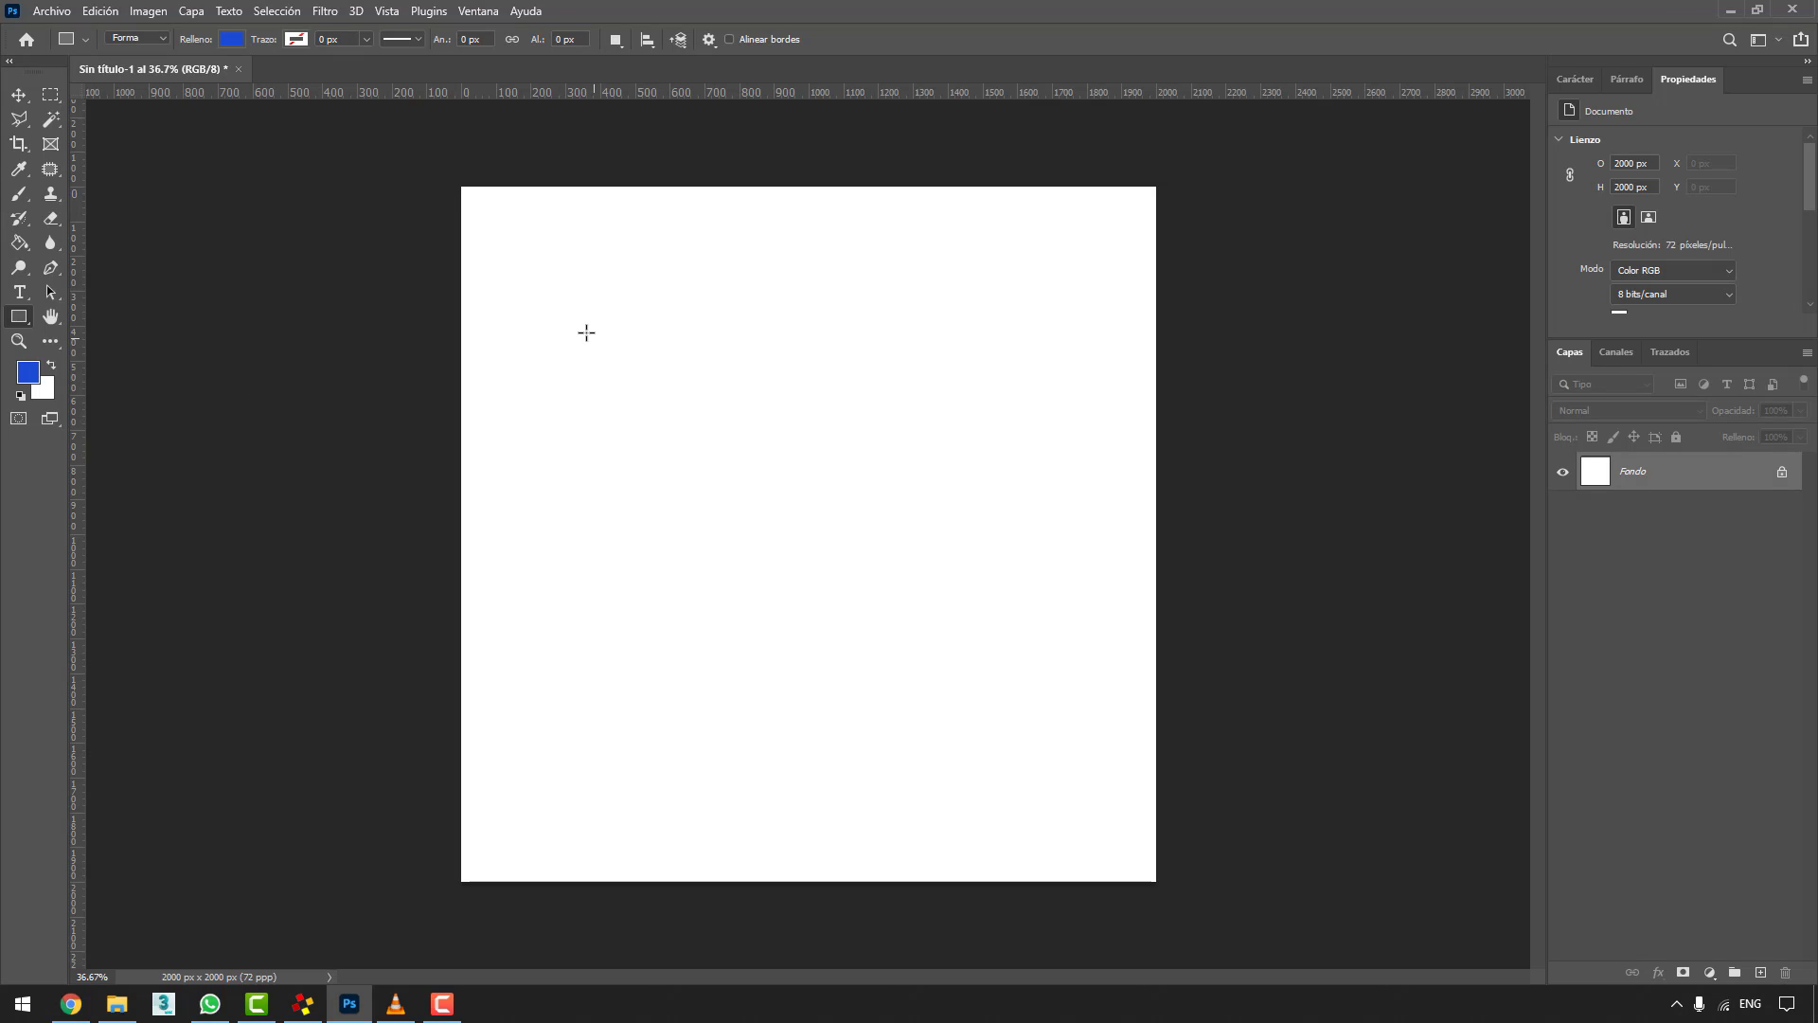
left_click_drag(550, 259, 858, 513)
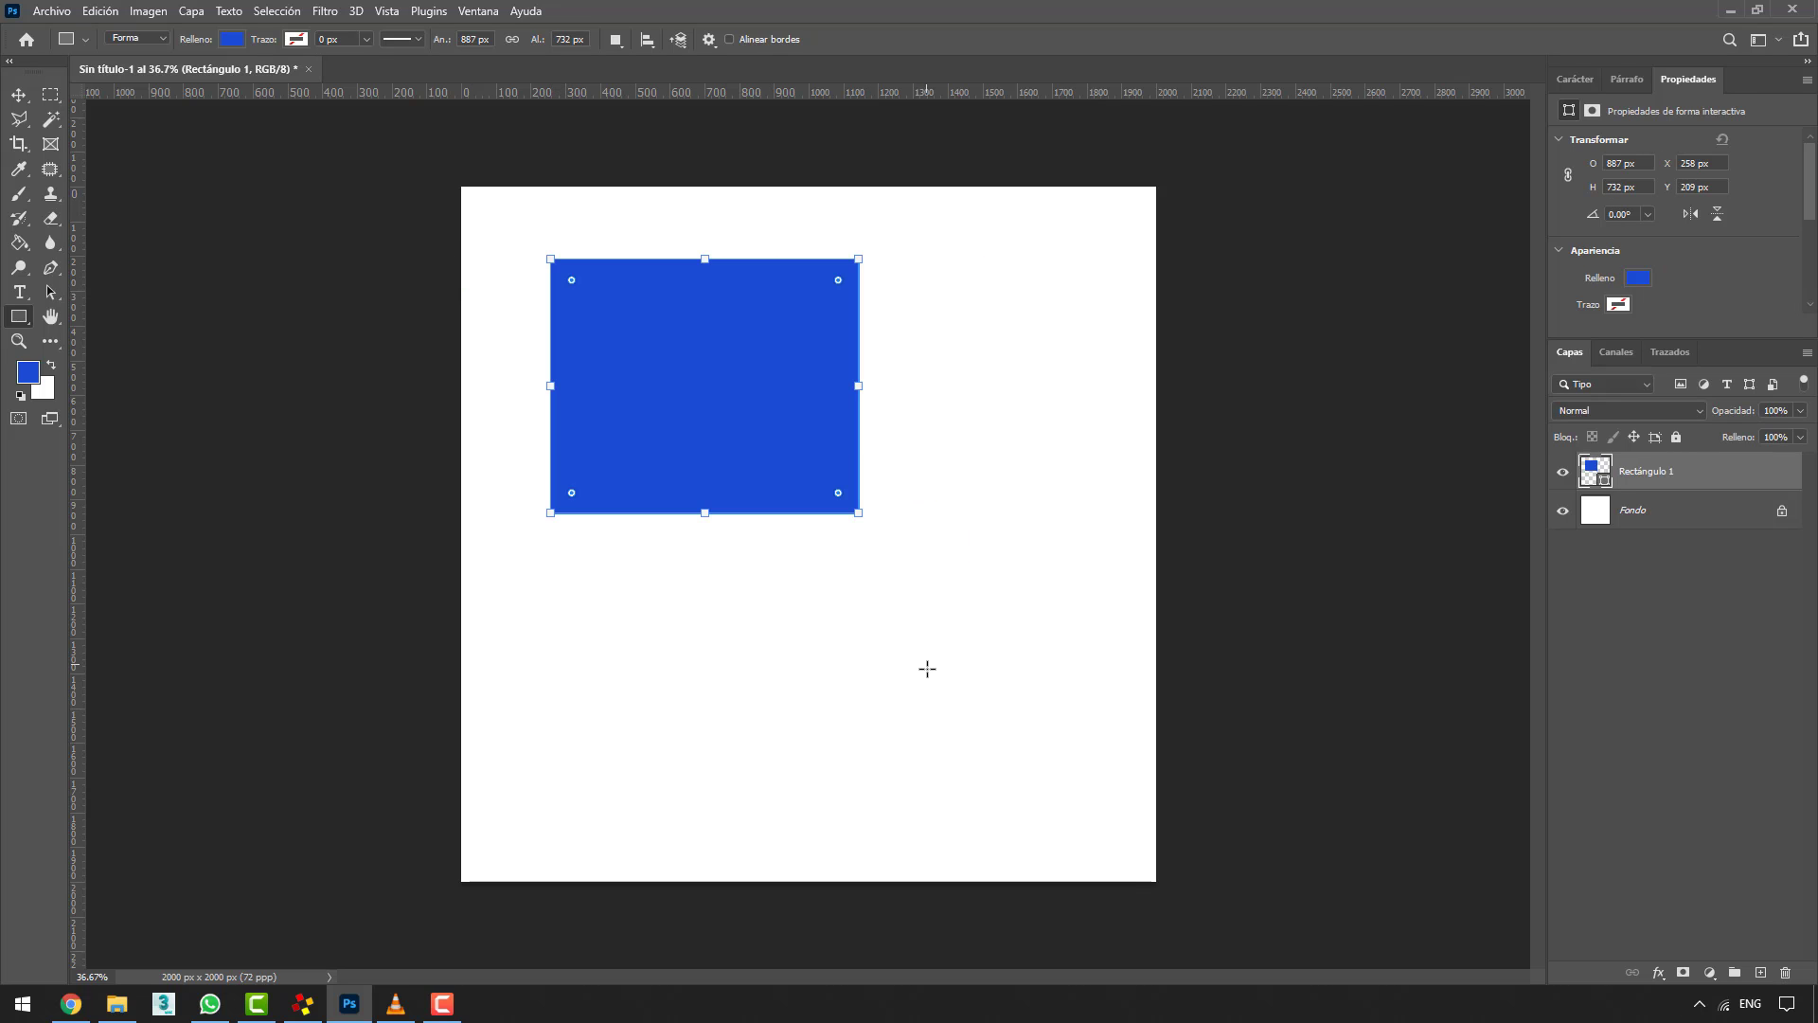
- Create a 250 by 250 px square drawn from its centre, below the large rectangle
left_click(884, 690)
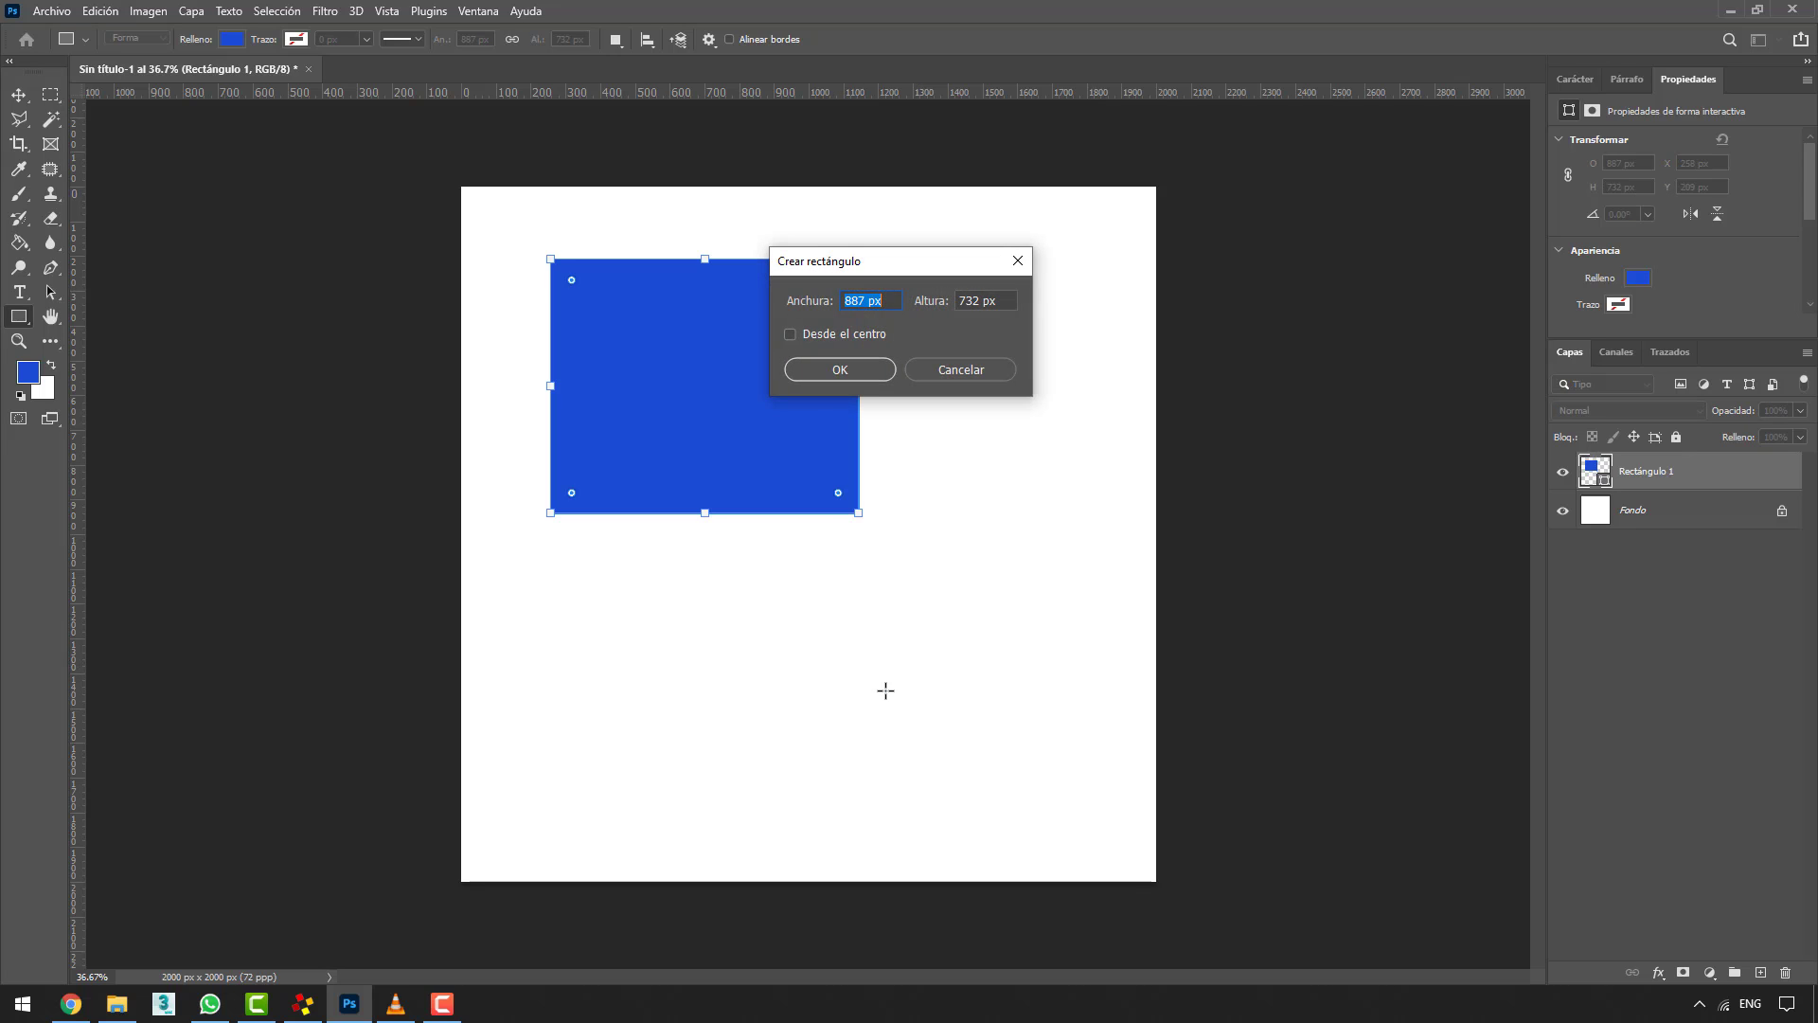
type("250")
key("Tab")
type("250")
left_click(854, 338)
left_click(851, 369)
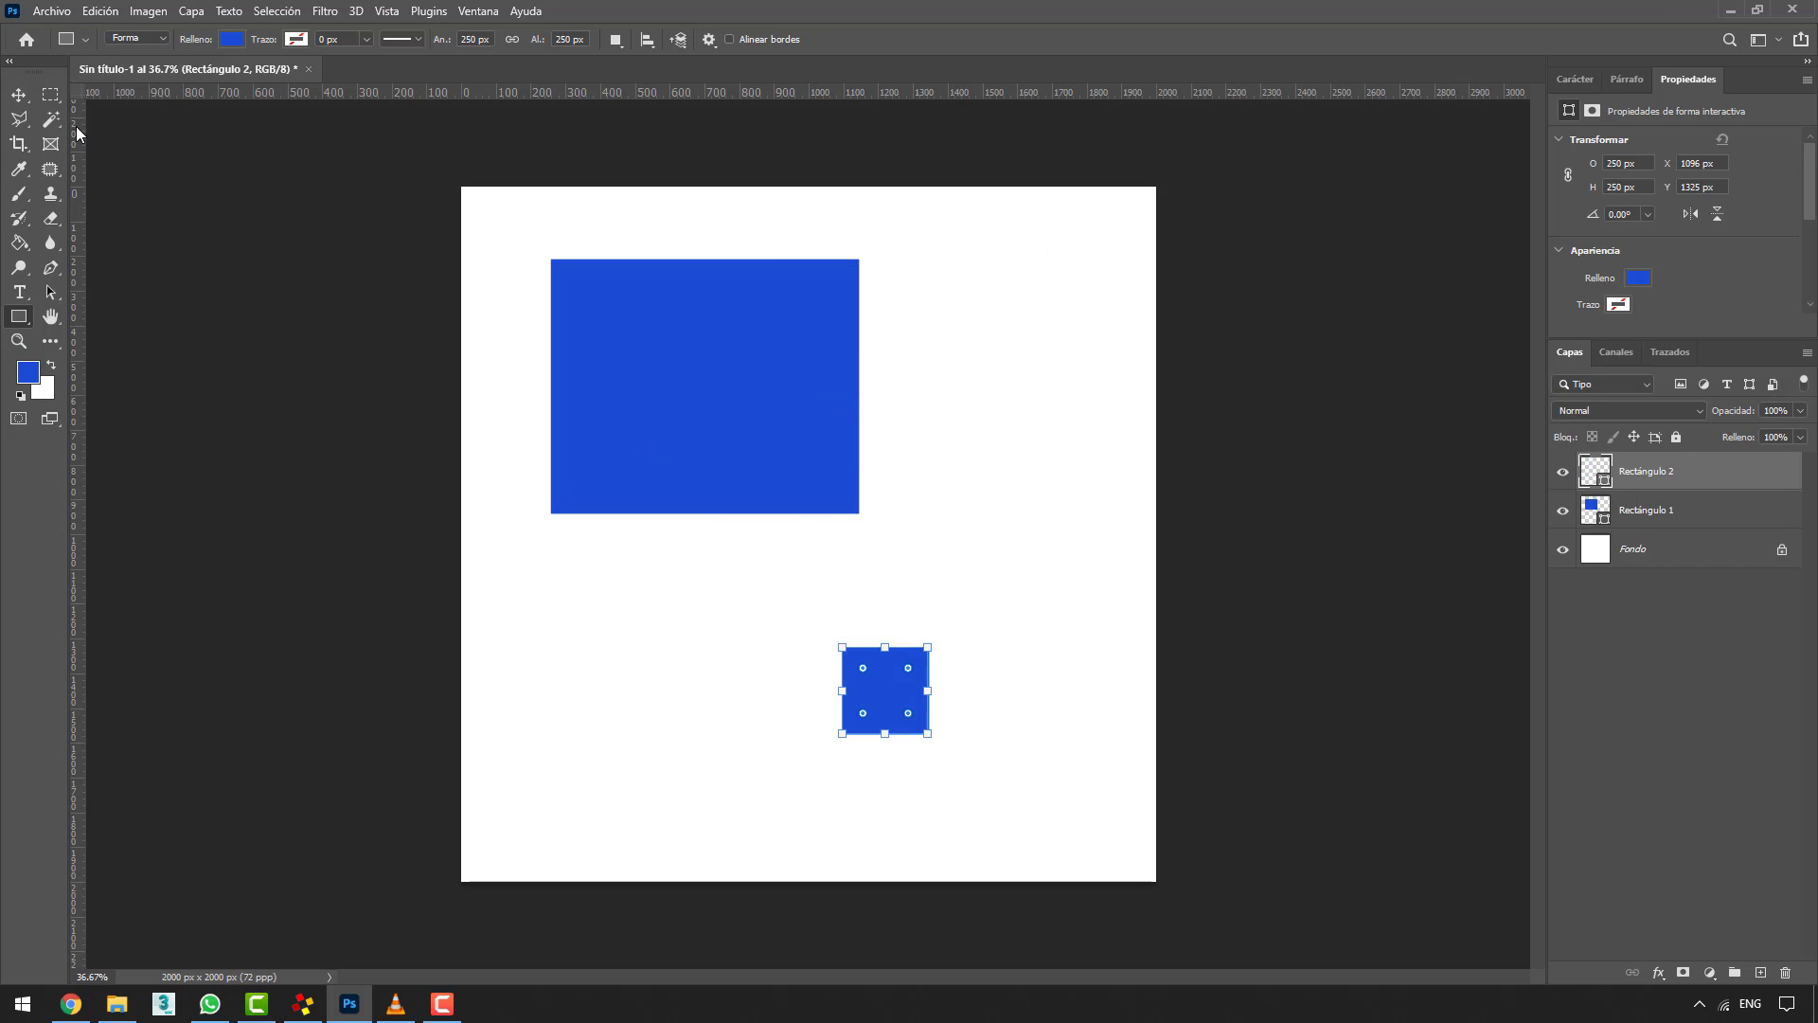
- Select the large rectangle's layer and set its width to 950 px
left_click(19, 94)
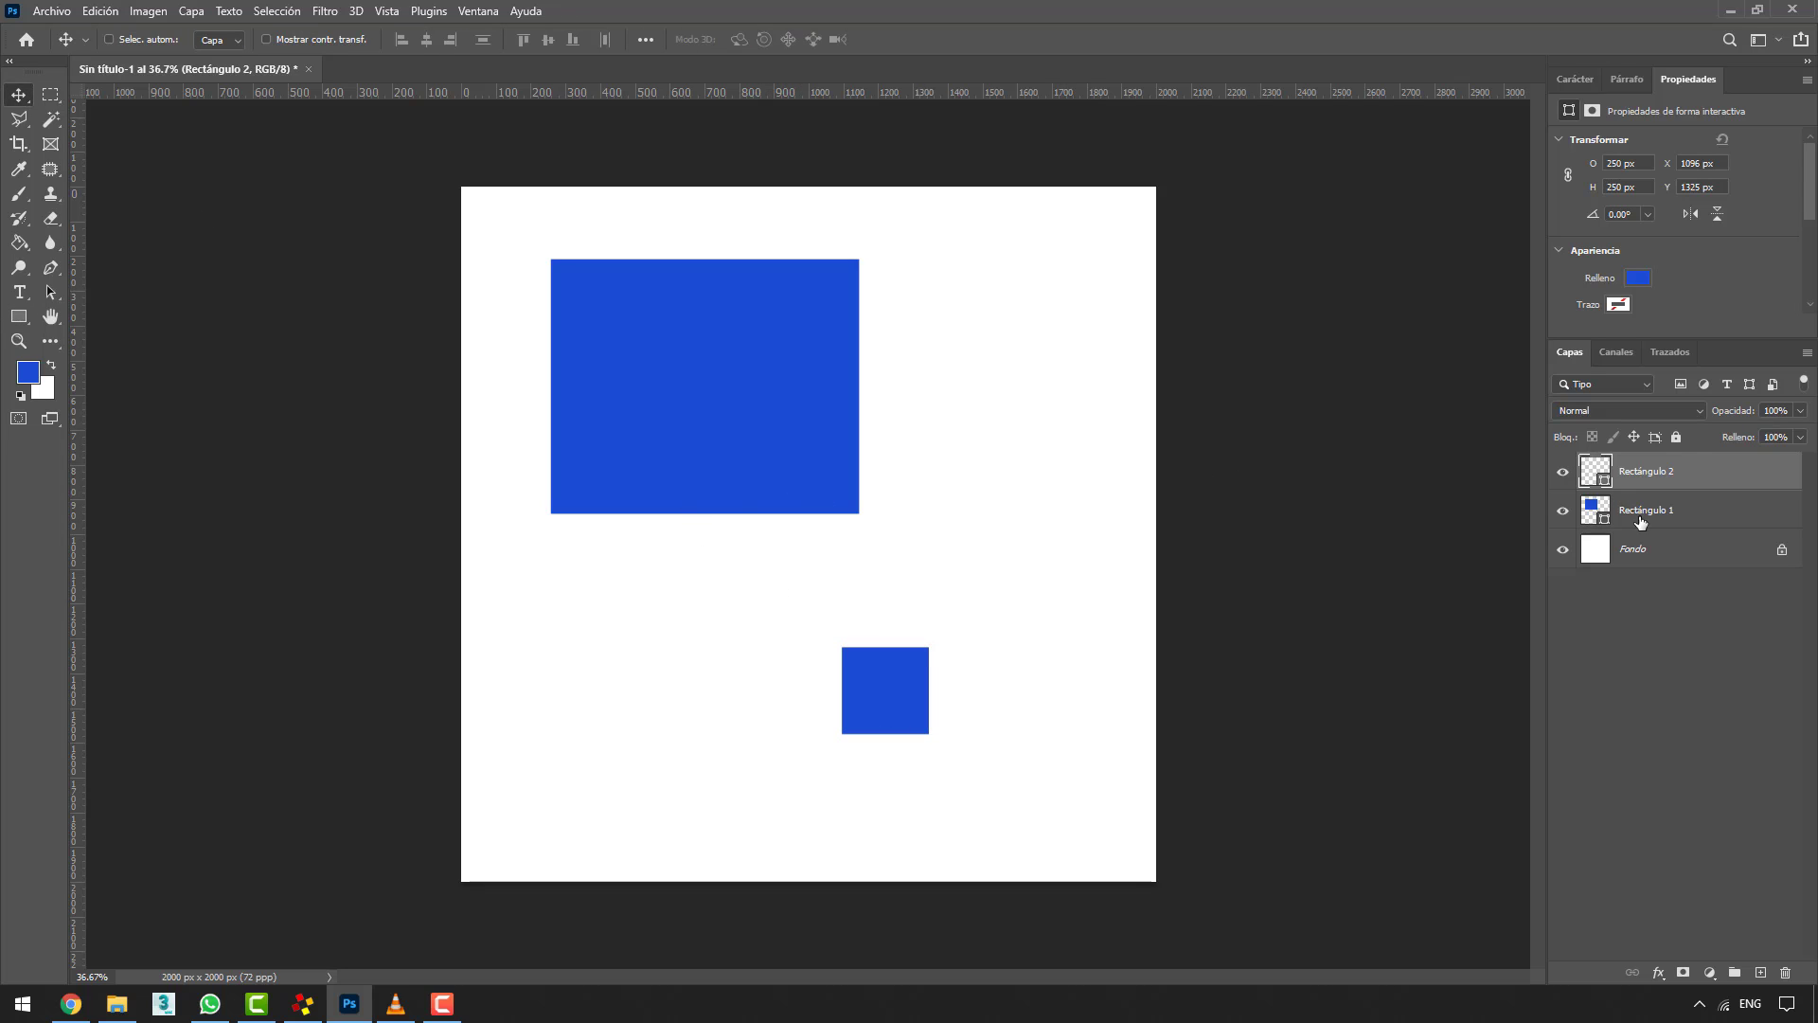
left_click(1640, 520)
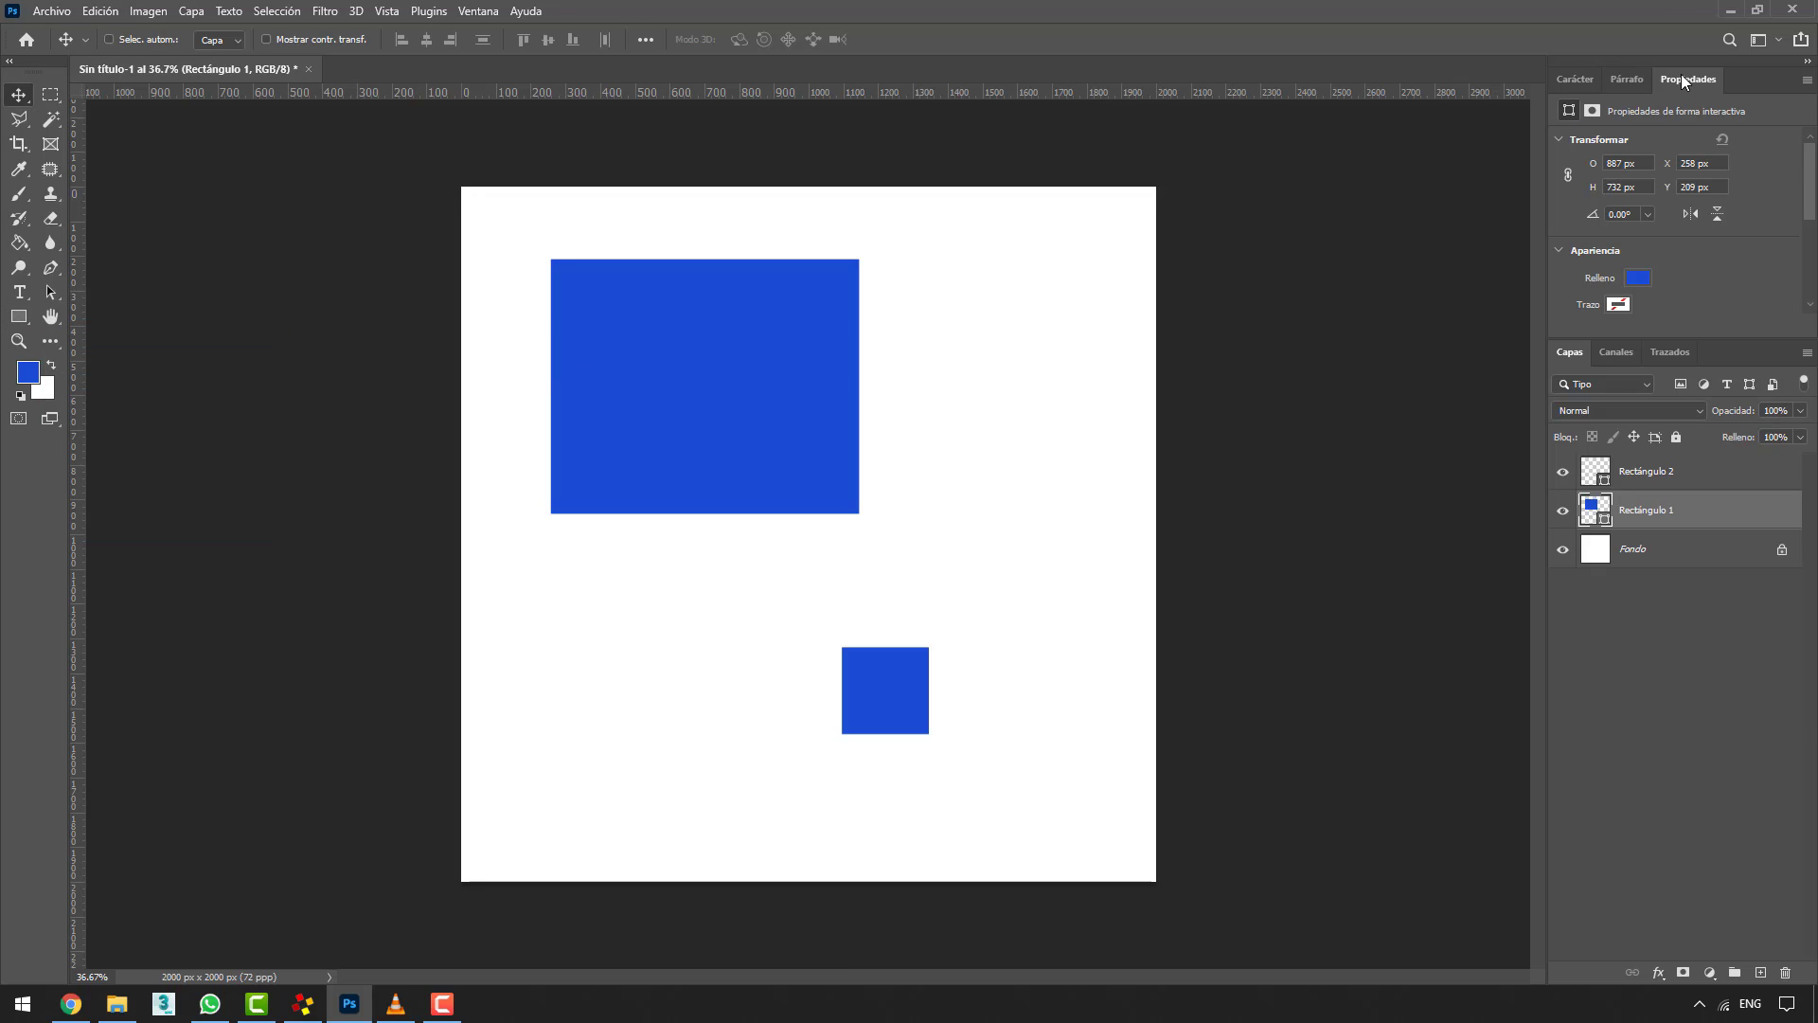
left_click(1635, 163)
type("950")
key("Return")
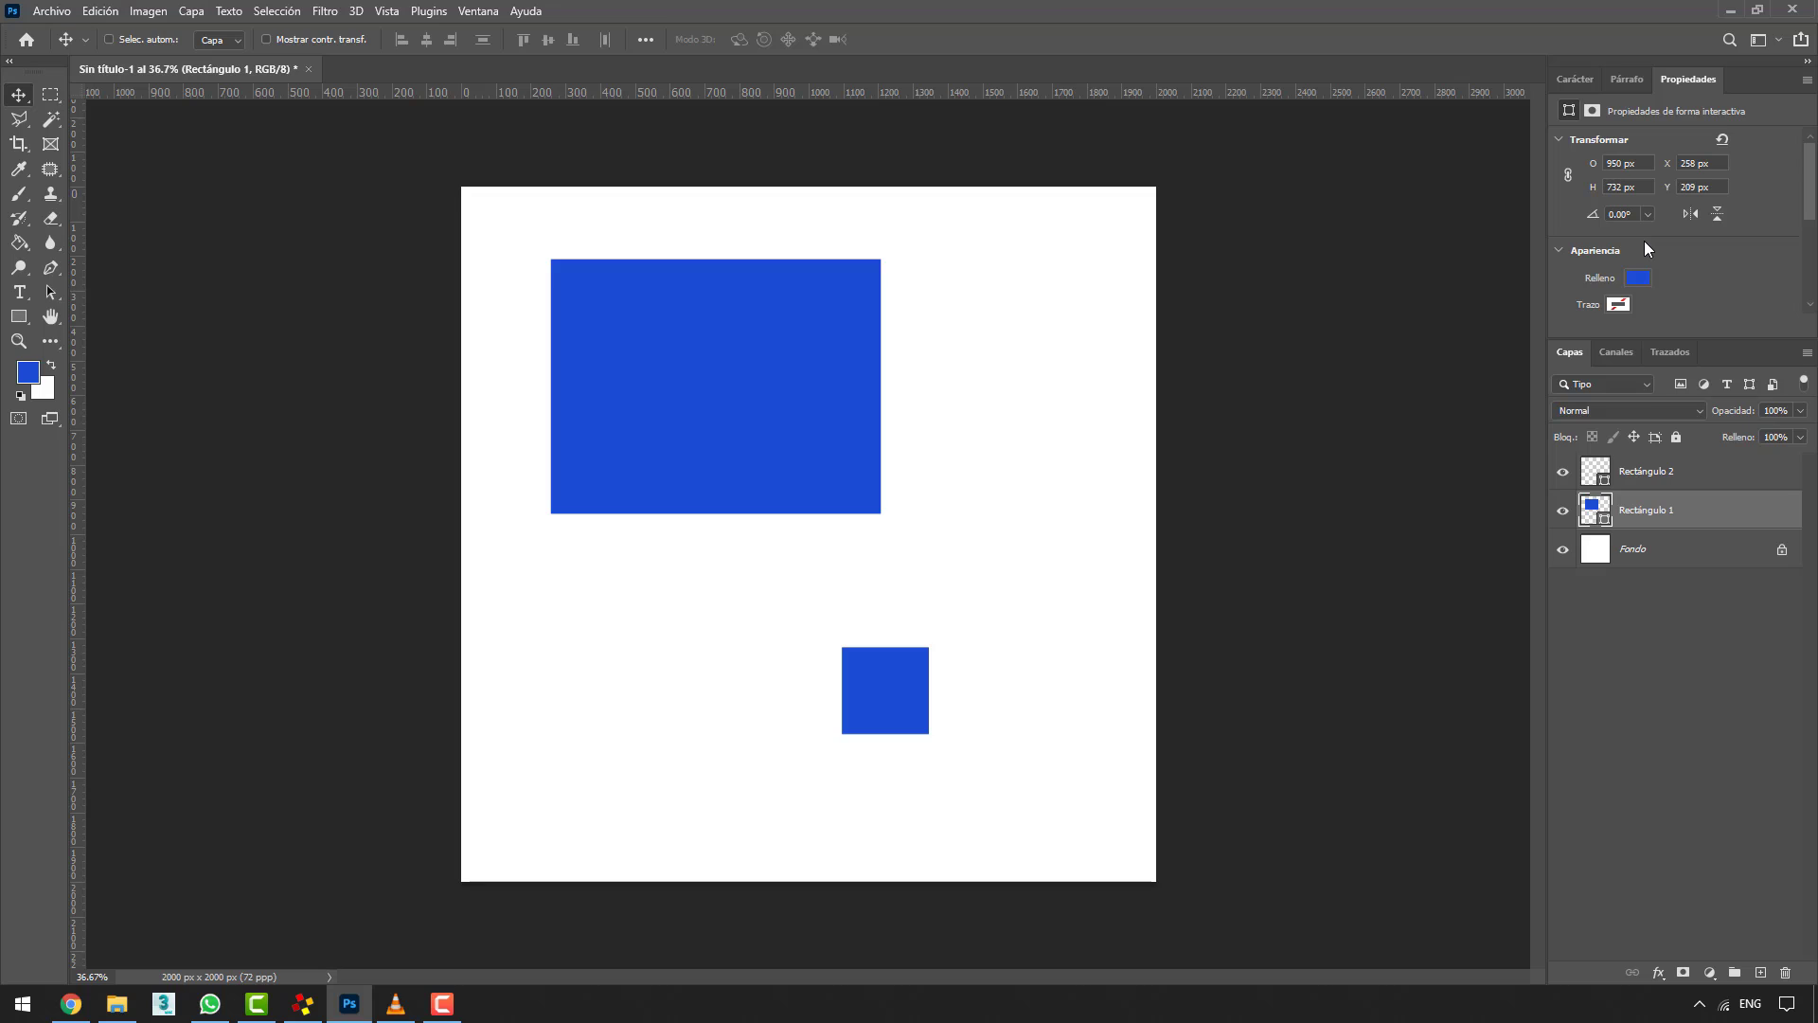
key("4")
key("0")
key("0")
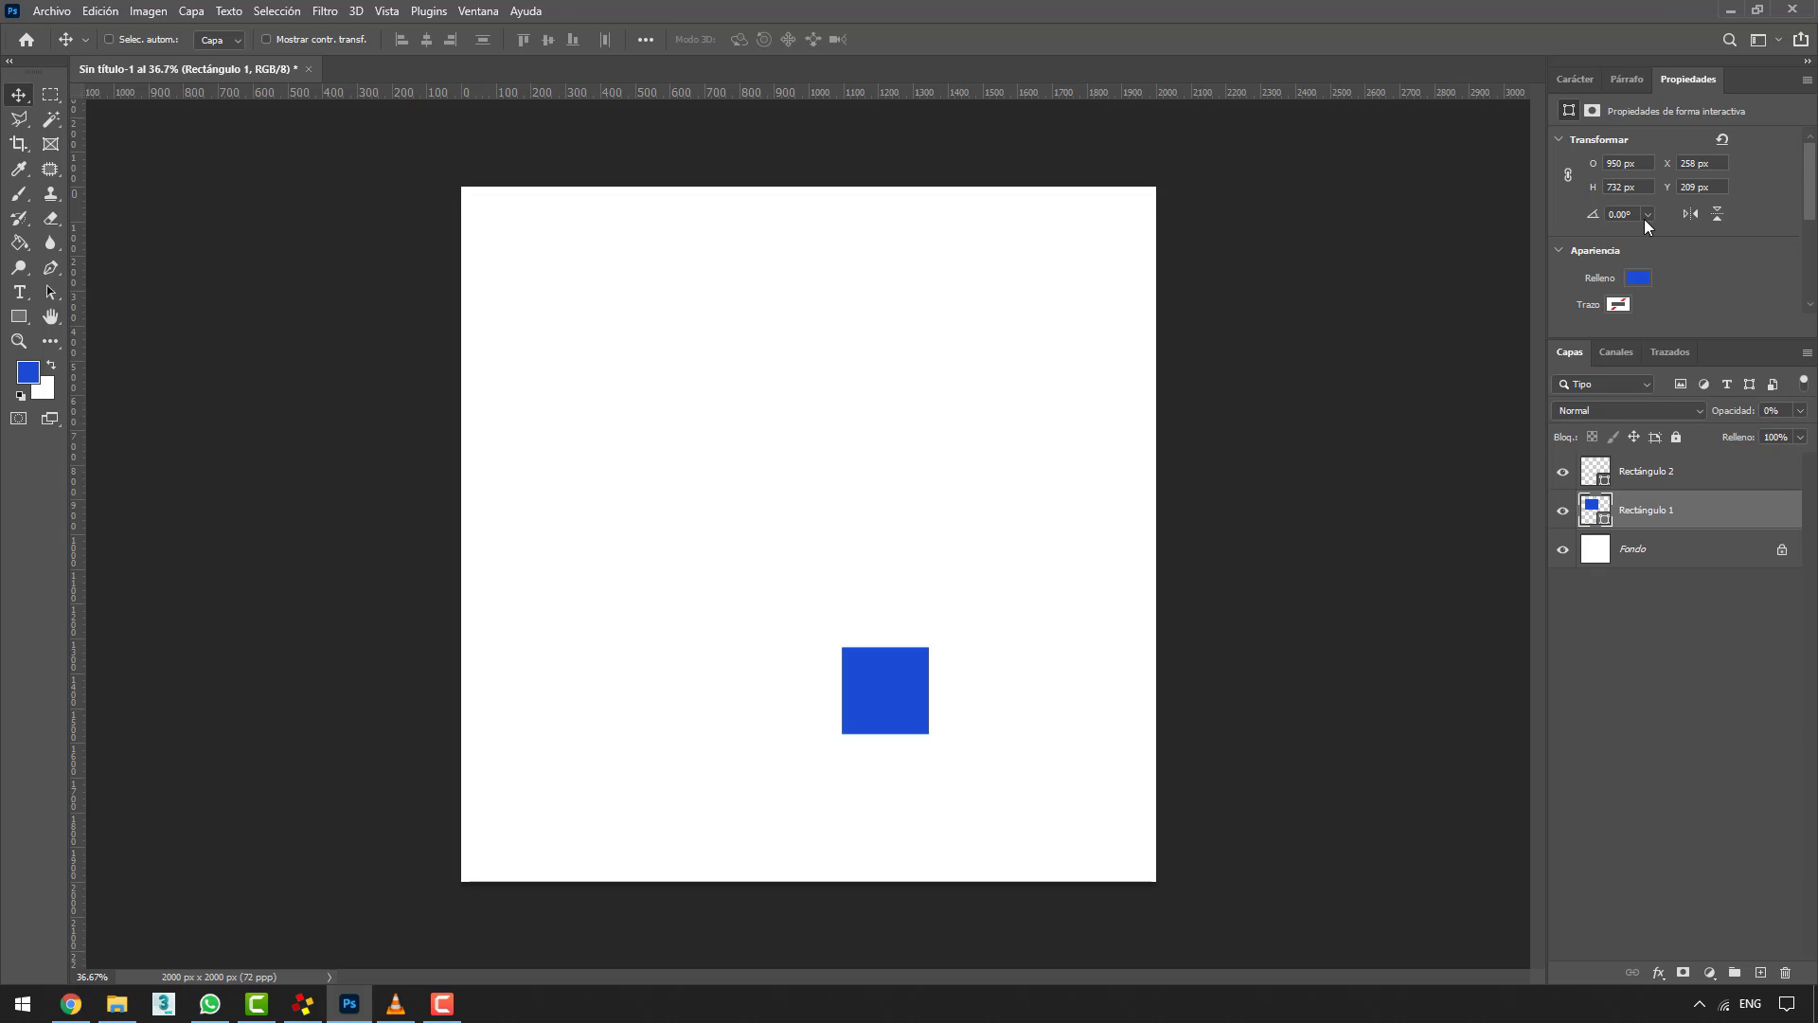
- Set the large rectangle's width to 1400 px and its layer opacity to 100%
left_click(1595, 163)
type("140")
left_click(1799, 411)
left_click_drag(1717, 431, 1803, 432)
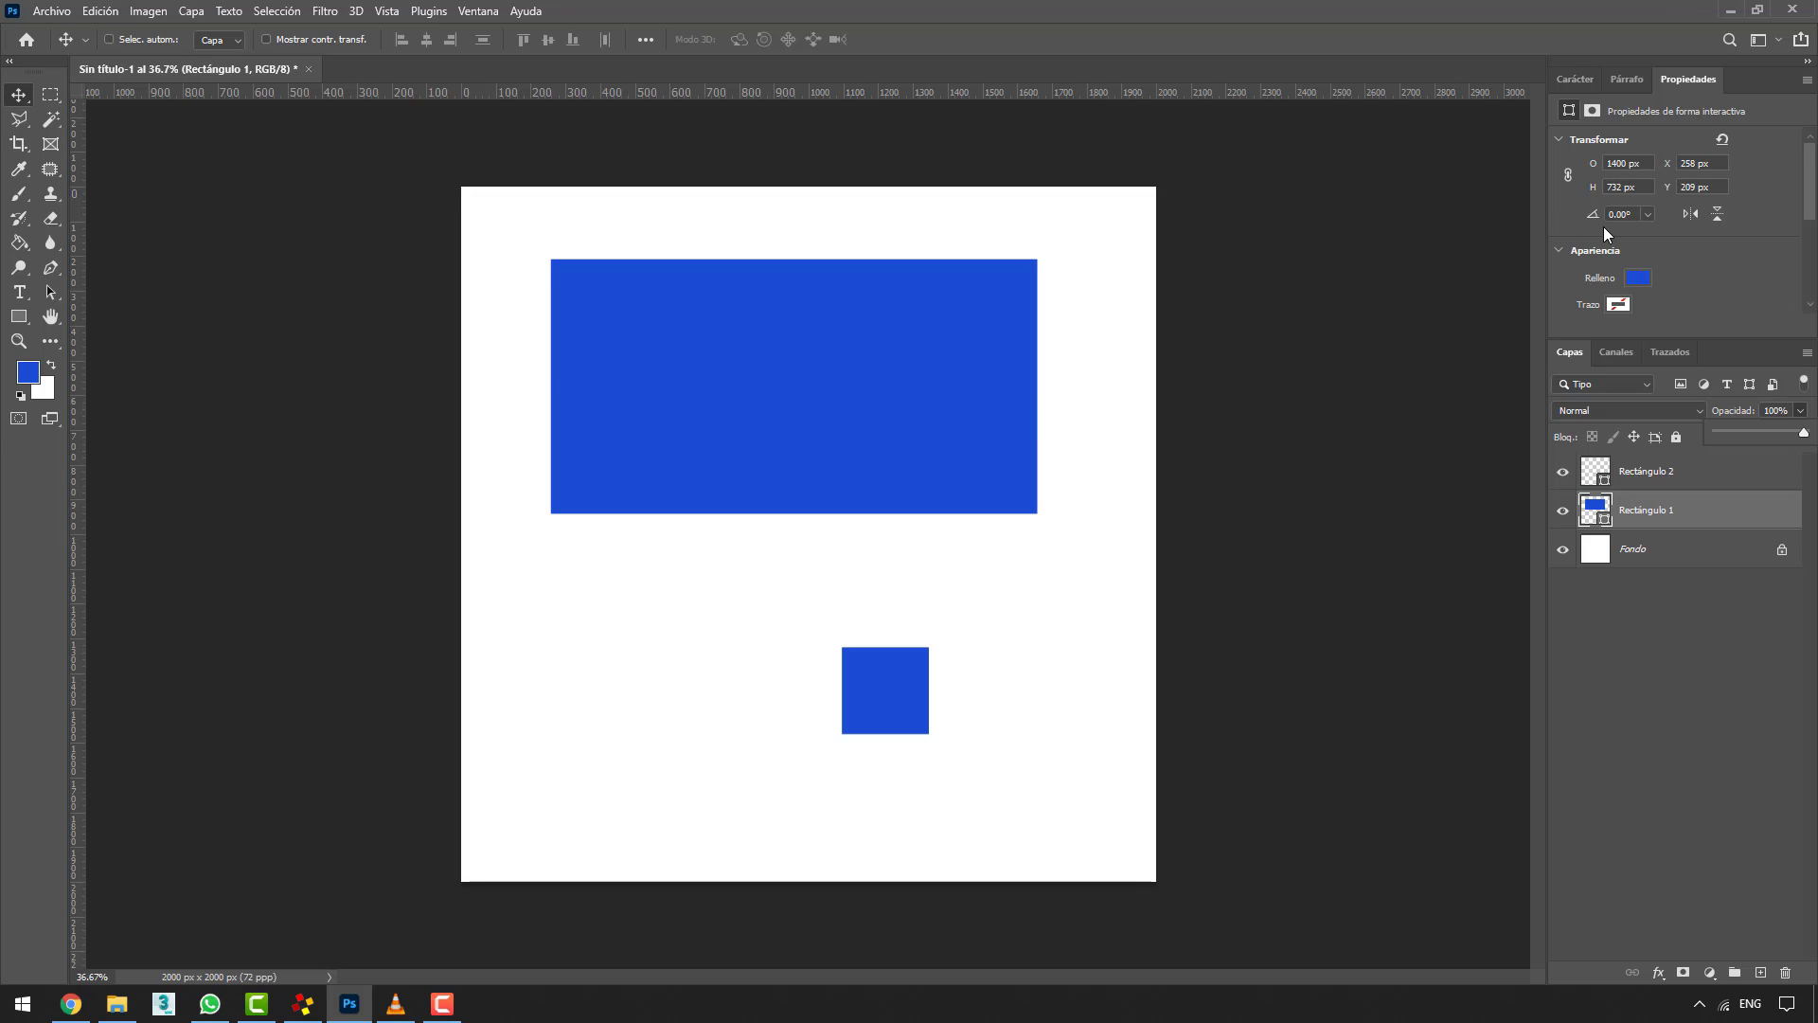
left_click(1007, 375)
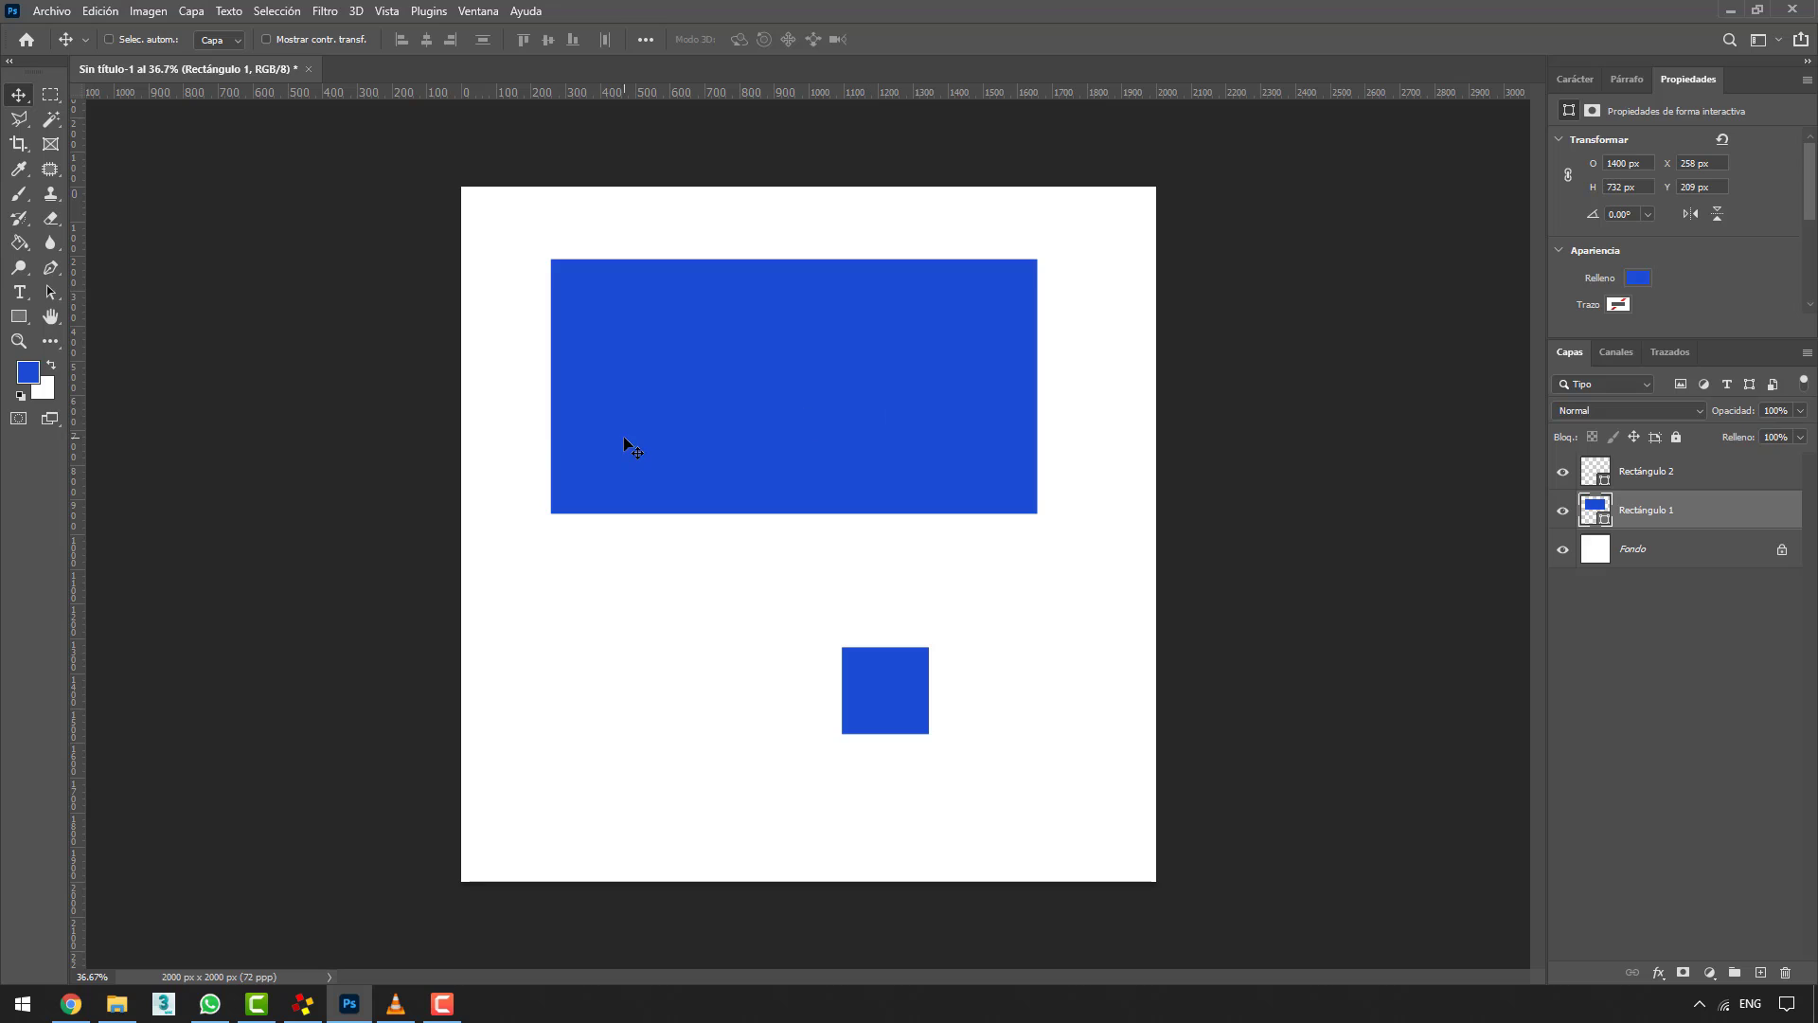
- Reshape the large rectangle by its edge and corner handles to about 1395 by 707 px, just above the small square
left_click(22, 321)
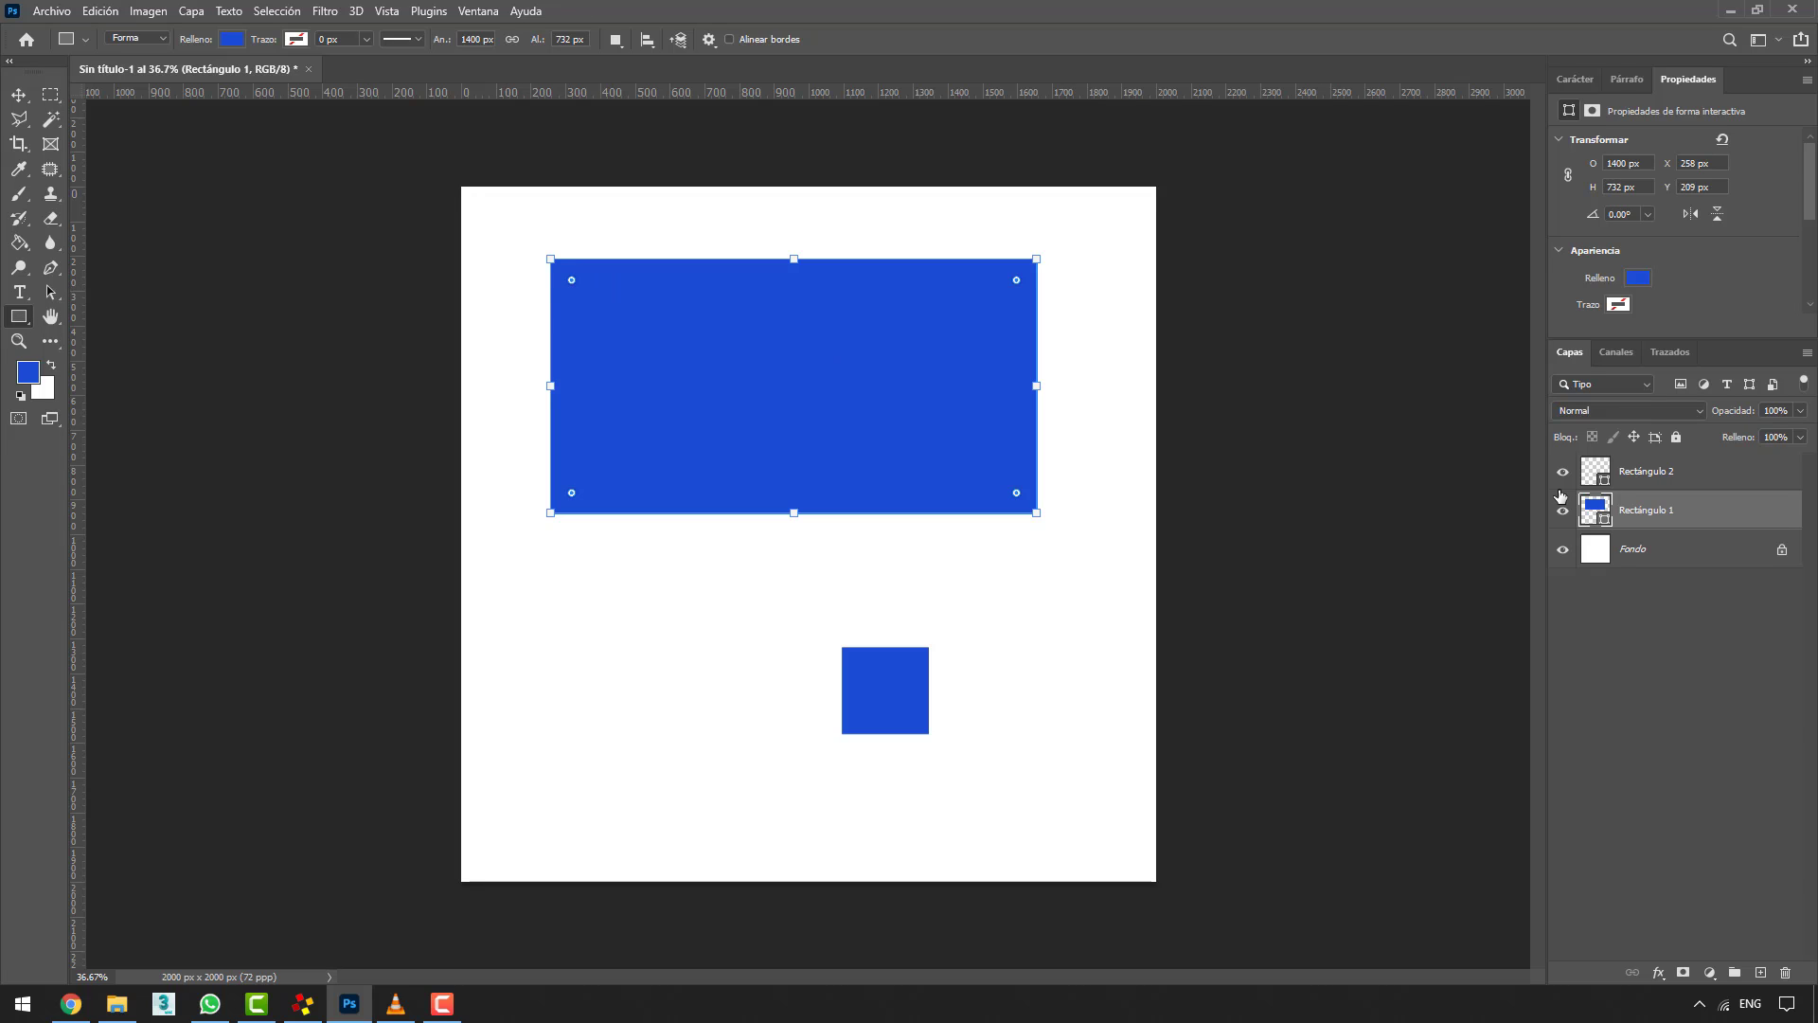
left_click(1652, 473)
left_click(1649, 512)
left_click_drag(794, 257, 793, 362)
left_click_drag(795, 512, 793, 628)
mouse_move(1035, 495)
left_mouse_down()
mouse_move(1104, 499)
mouse_move(1021, 495)
left_mouse_up()
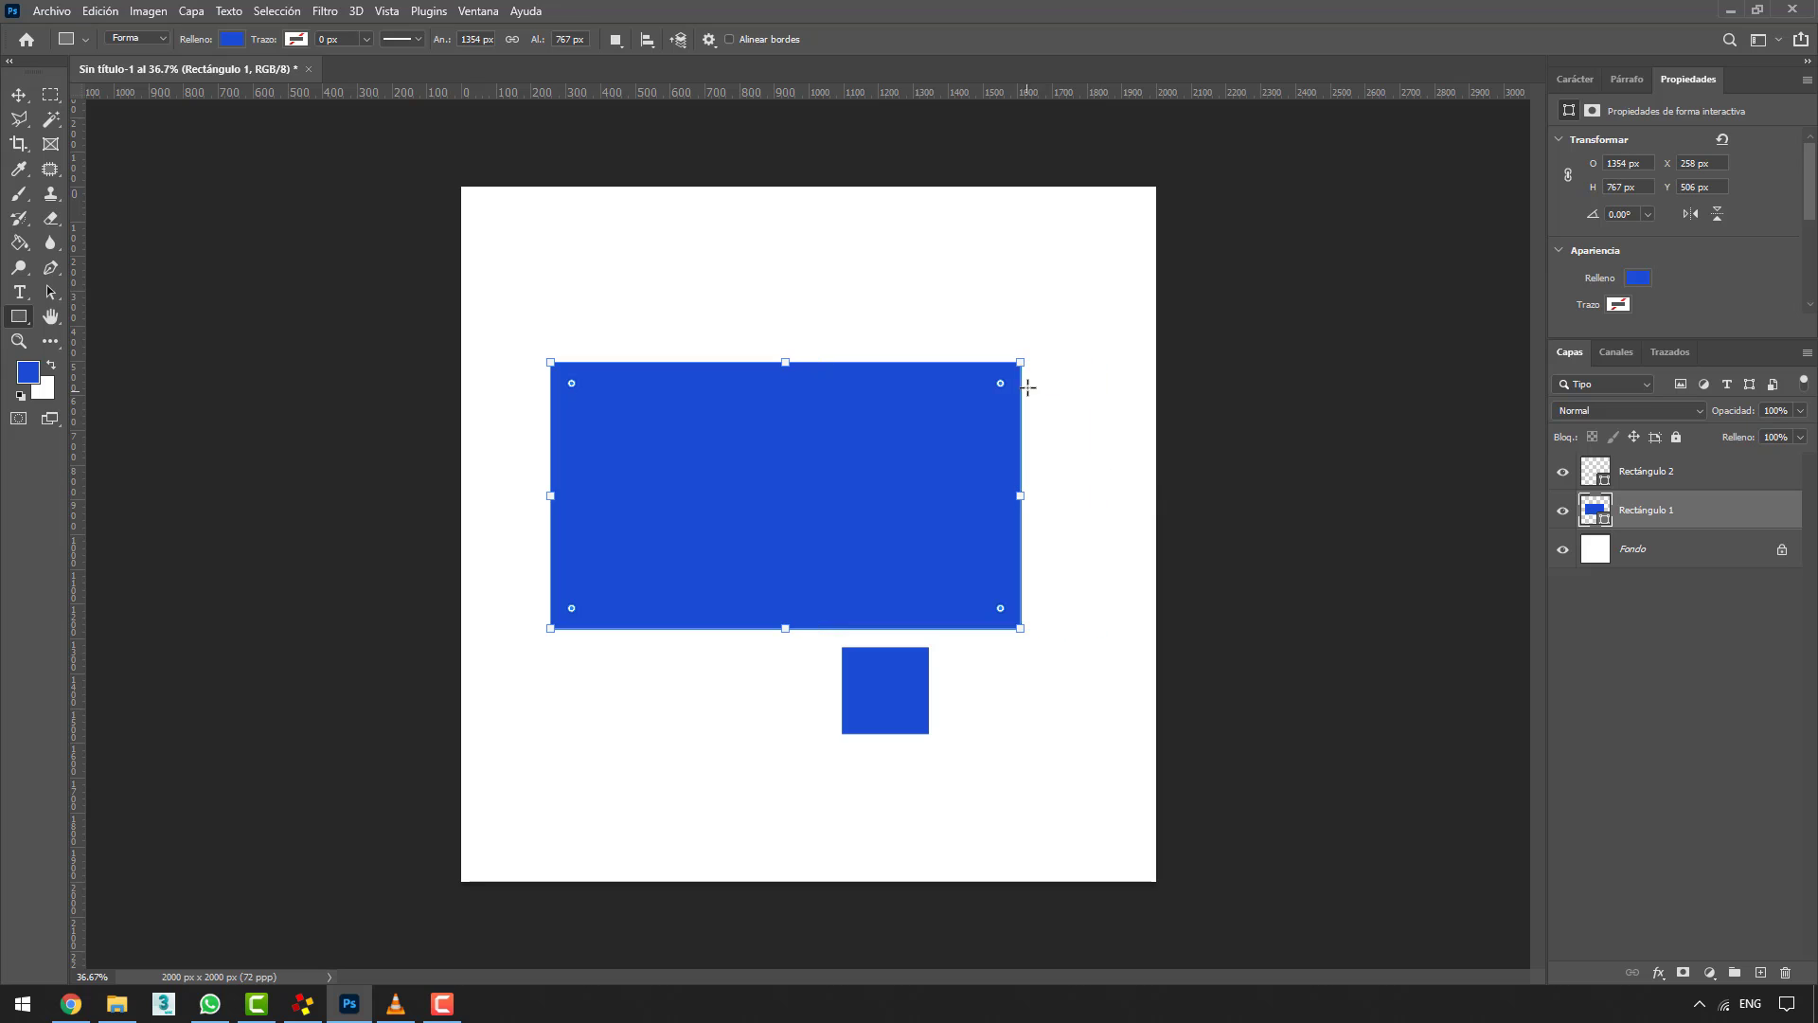
mouse_move(1022, 365)
left_mouse_down()
mouse_move(835, 434)
mouse_move(737, 532)
mouse_move(864, 350)
mouse_move(1010, 369)
mouse_move(826, 459)
mouse_move(1017, 345)
left_mouse_up()
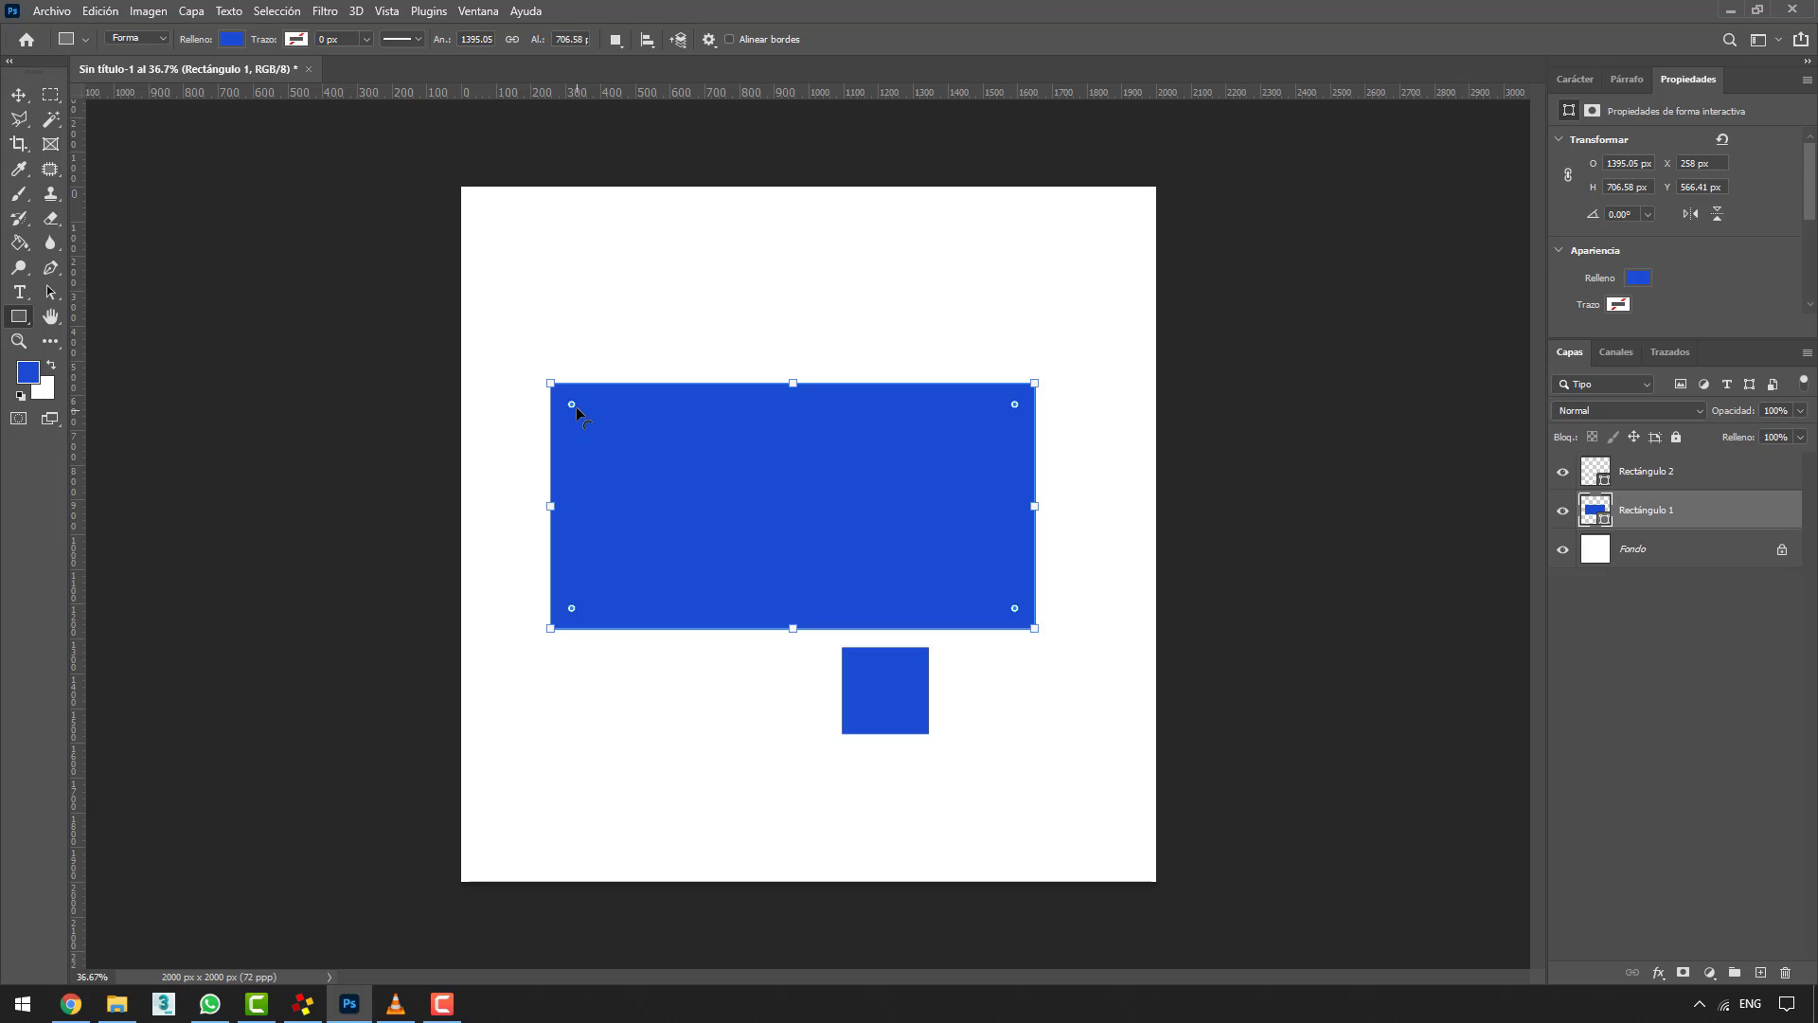
- Round all corners of the large rectangle moderately and those of the small square almost into a circle
left_click_drag(572, 405, 601, 431)
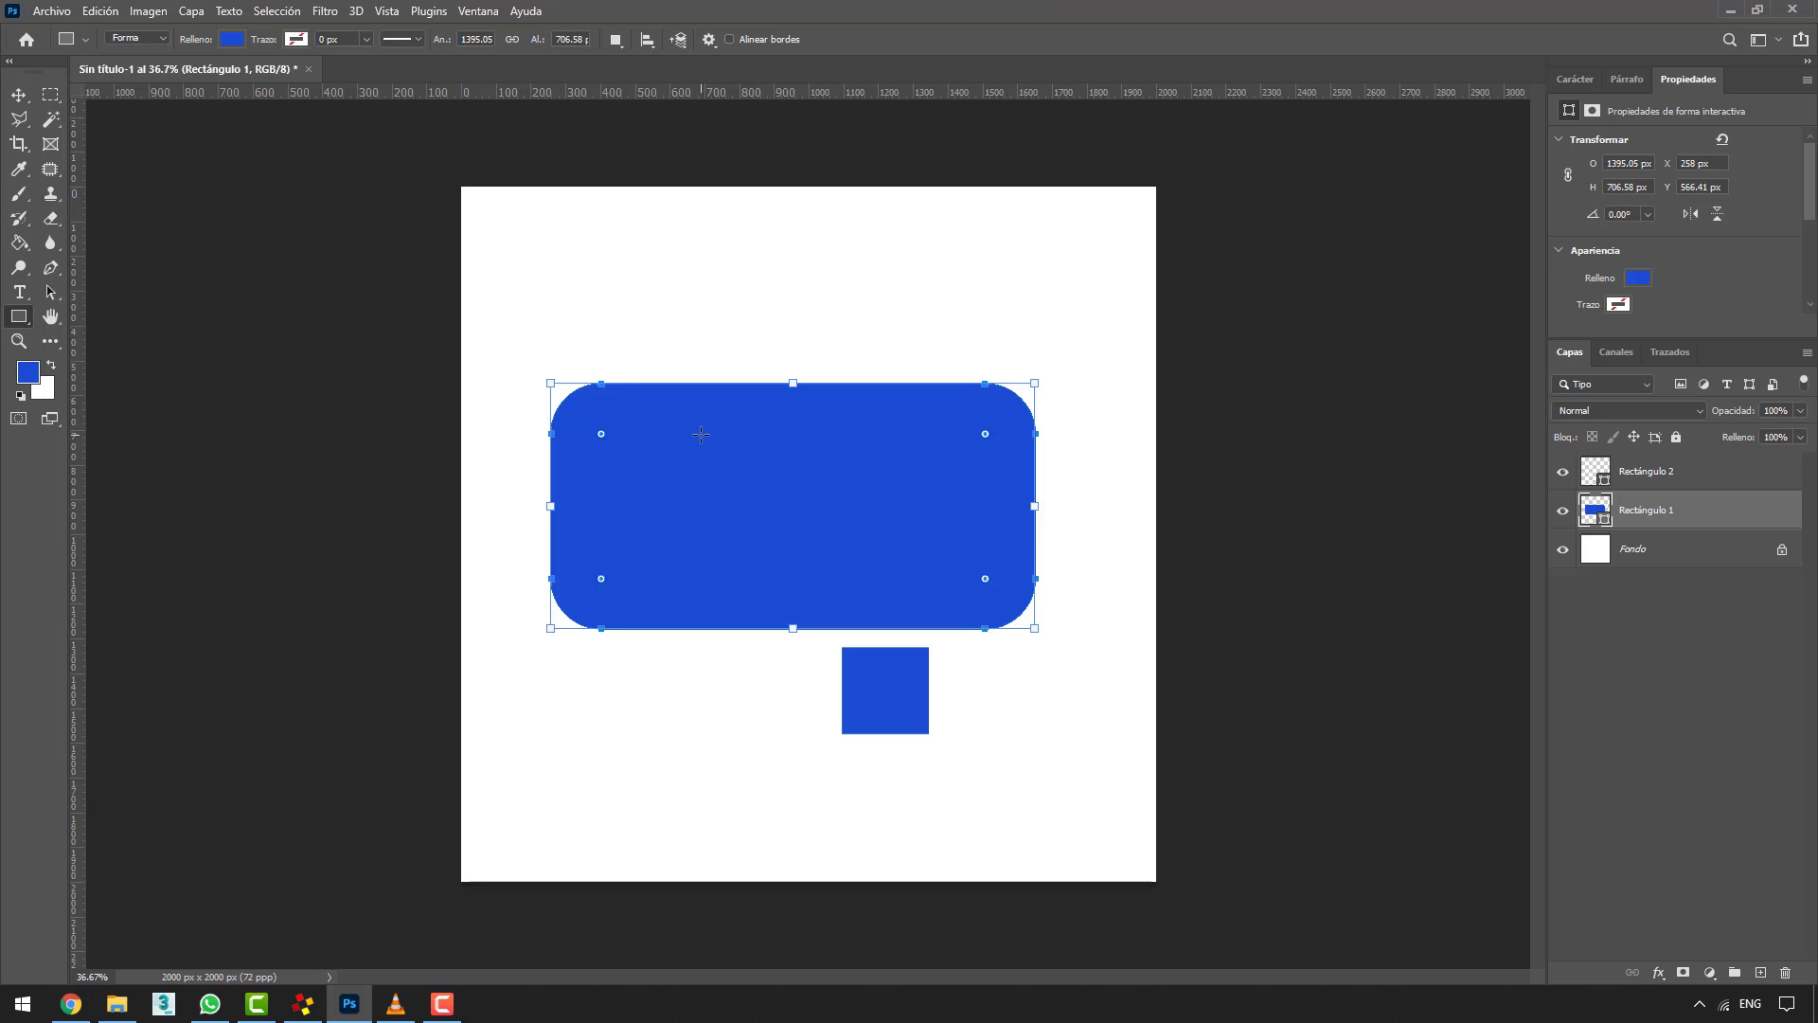
left_click(895, 701)
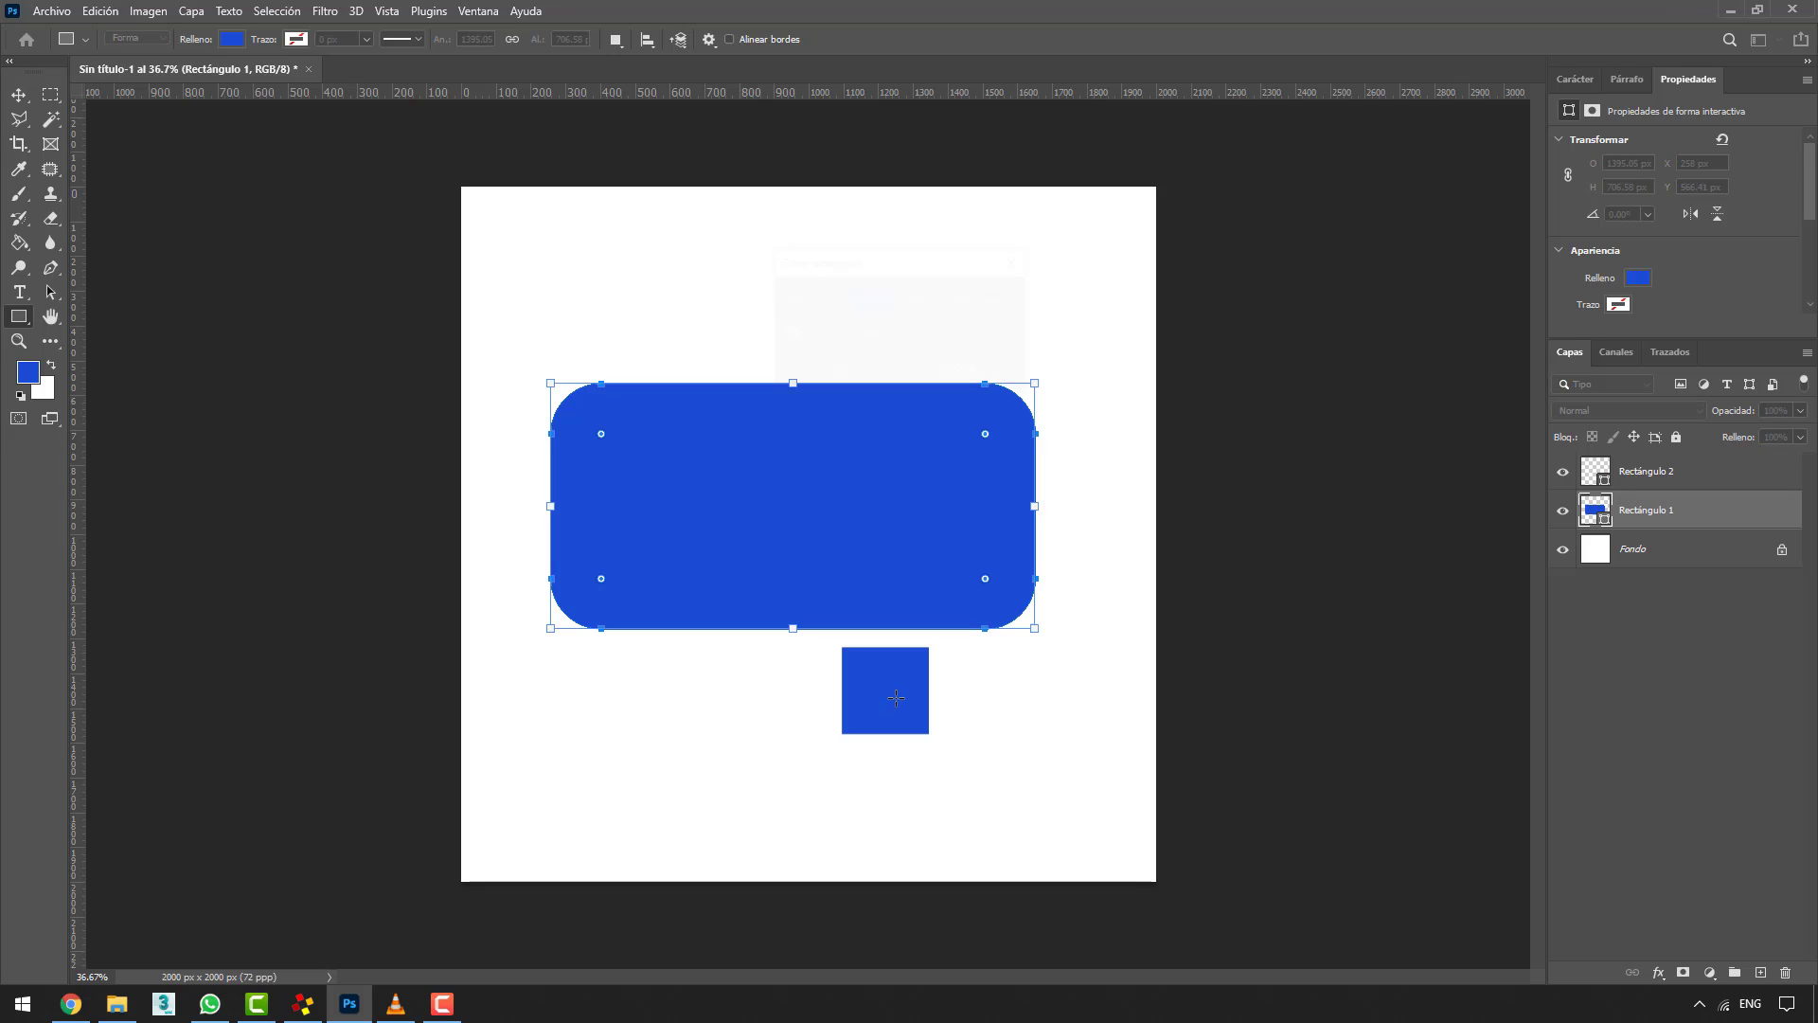
left_click(957, 368)
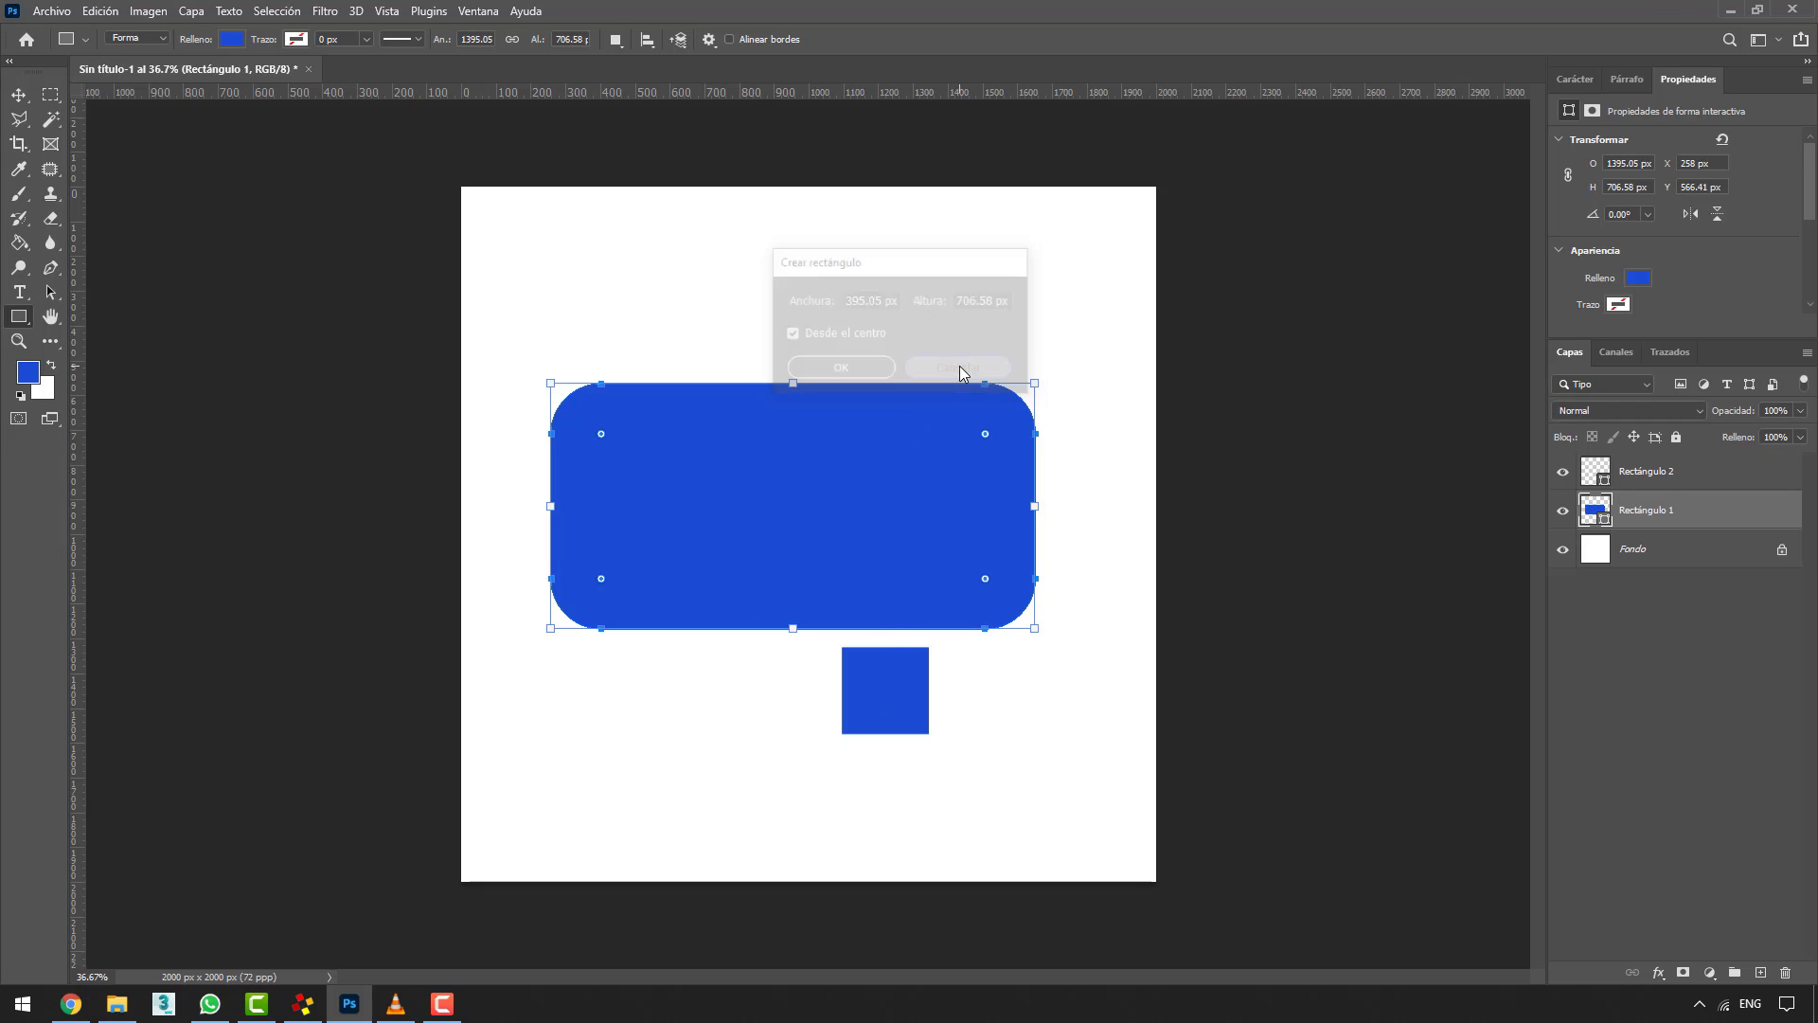
left_click(904, 683)
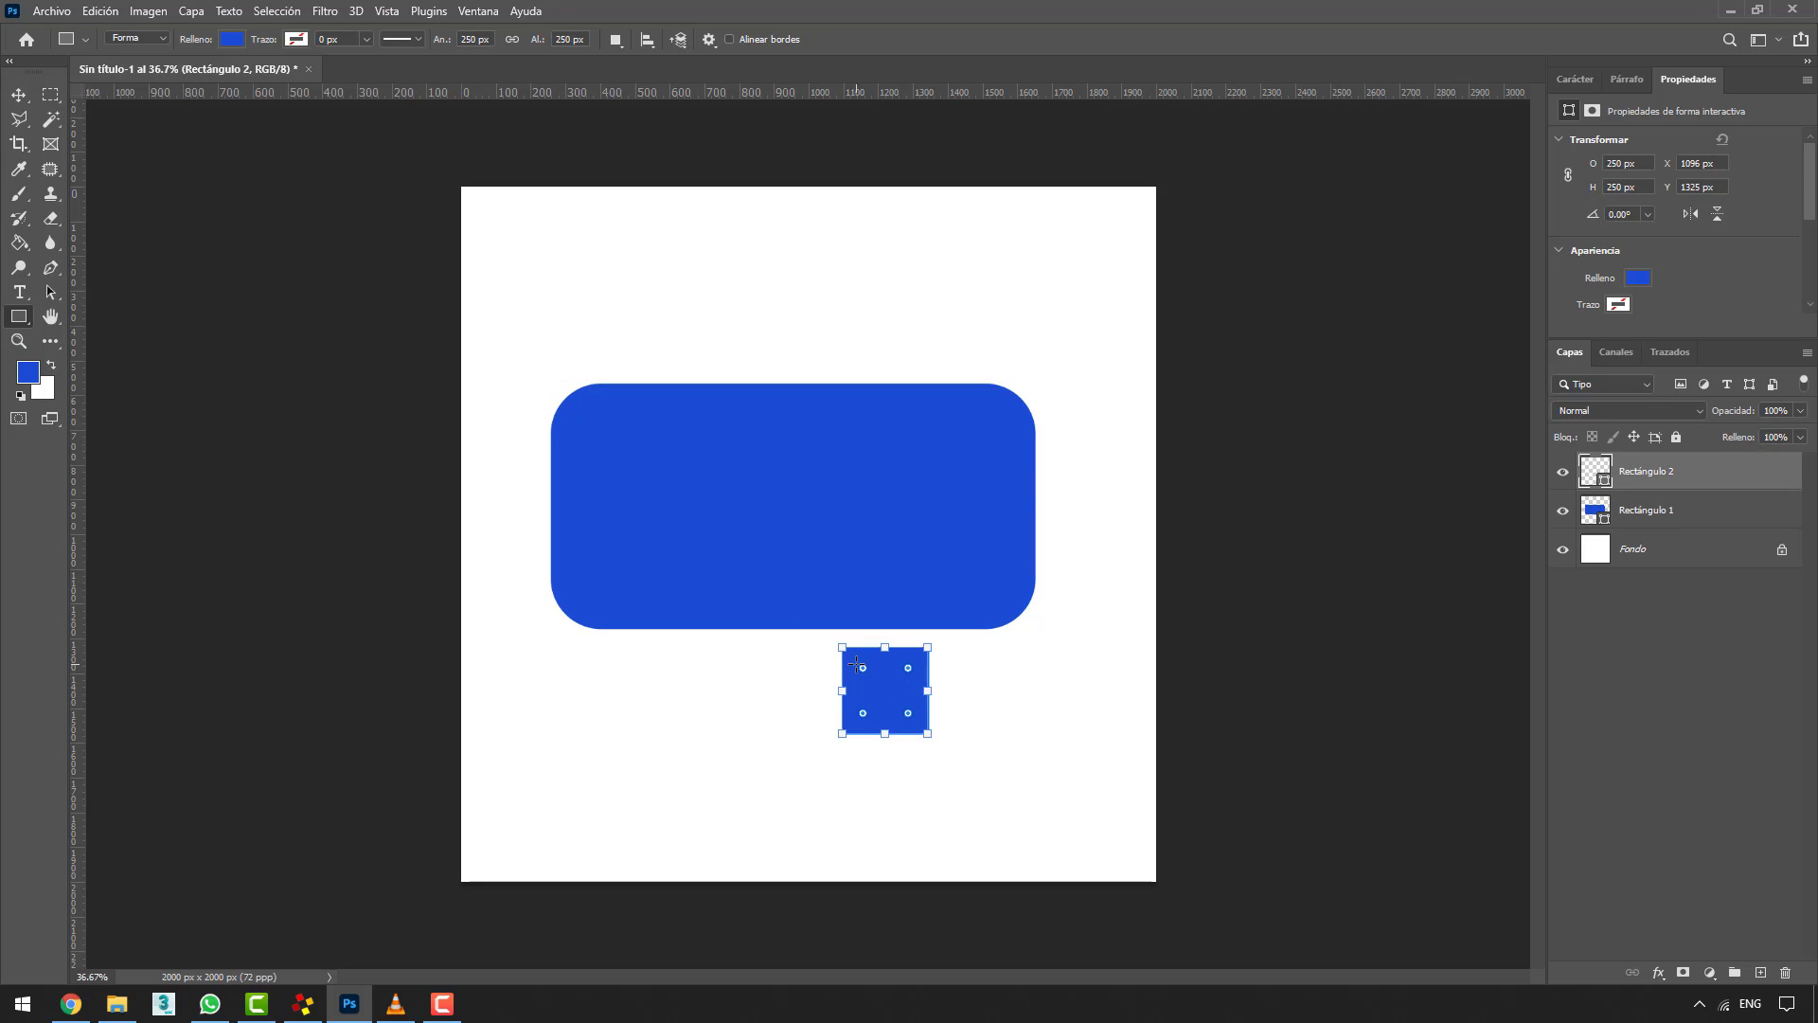
mouse_move(861, 669)
left_mouse_down()
mouse_move(886, 689)
mouse_move(869, 679)
left_mouse_up()
left_click(1035, 767)
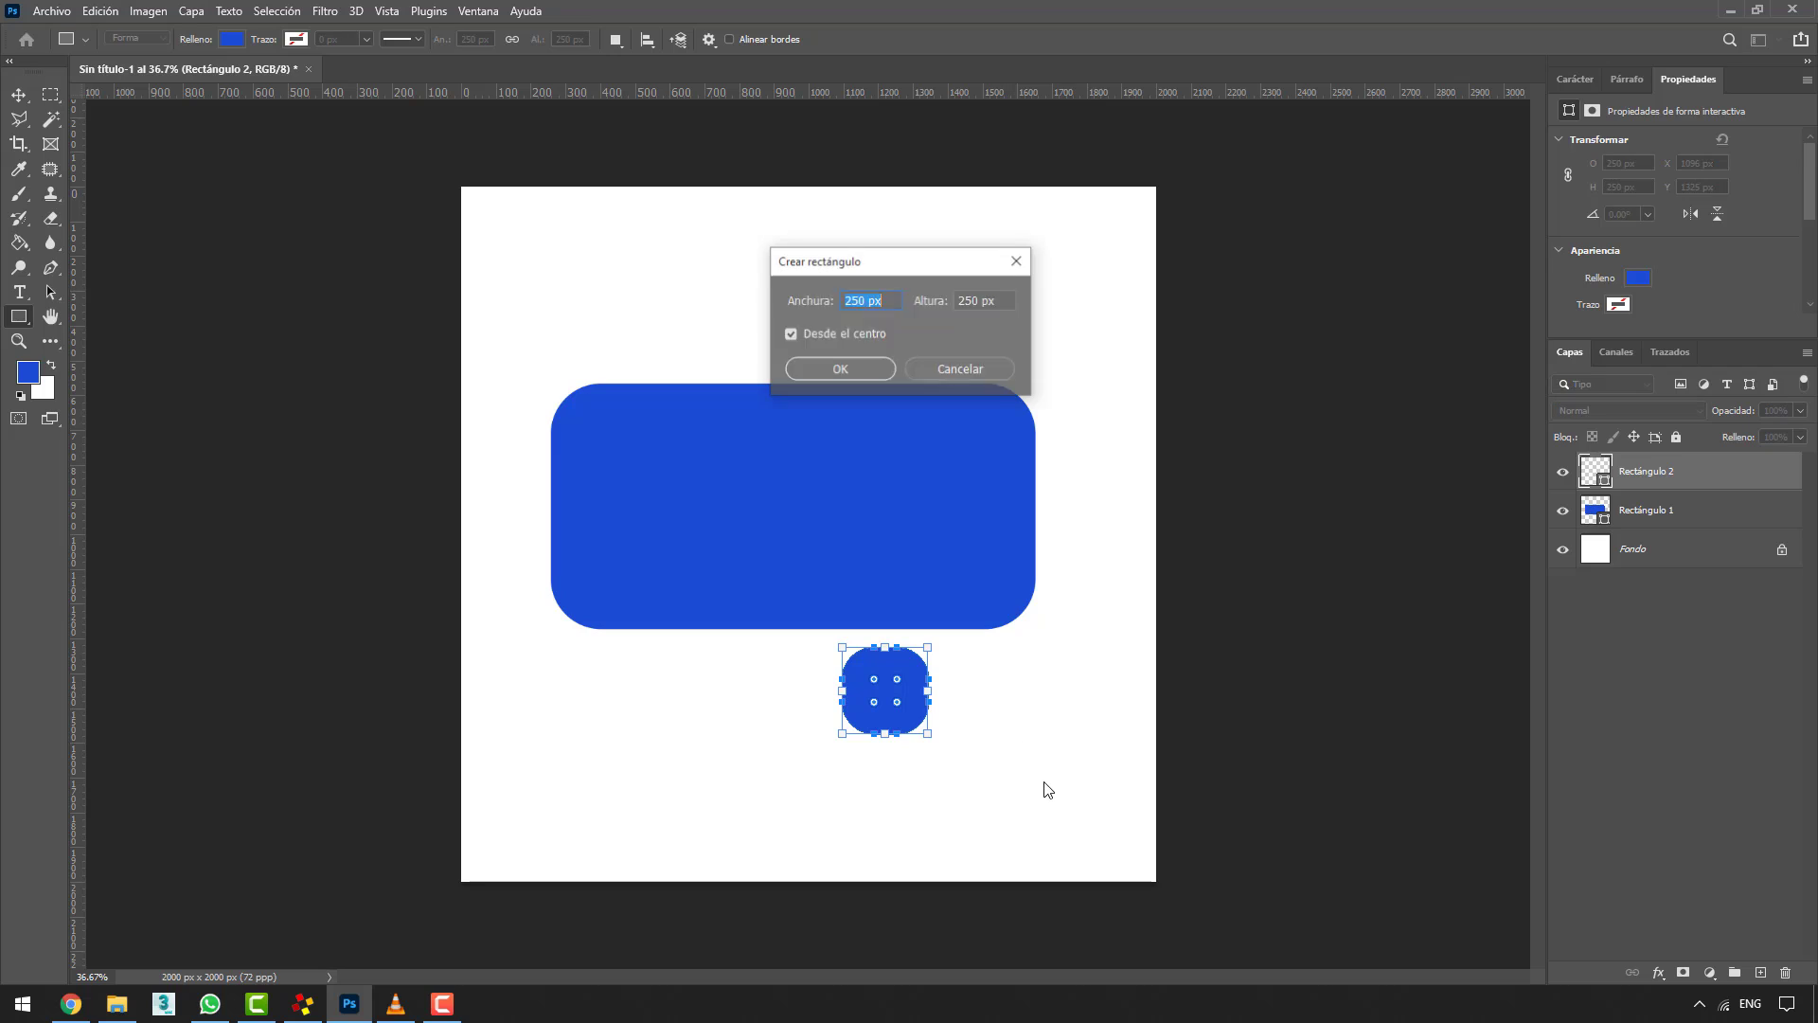
key("Escape")
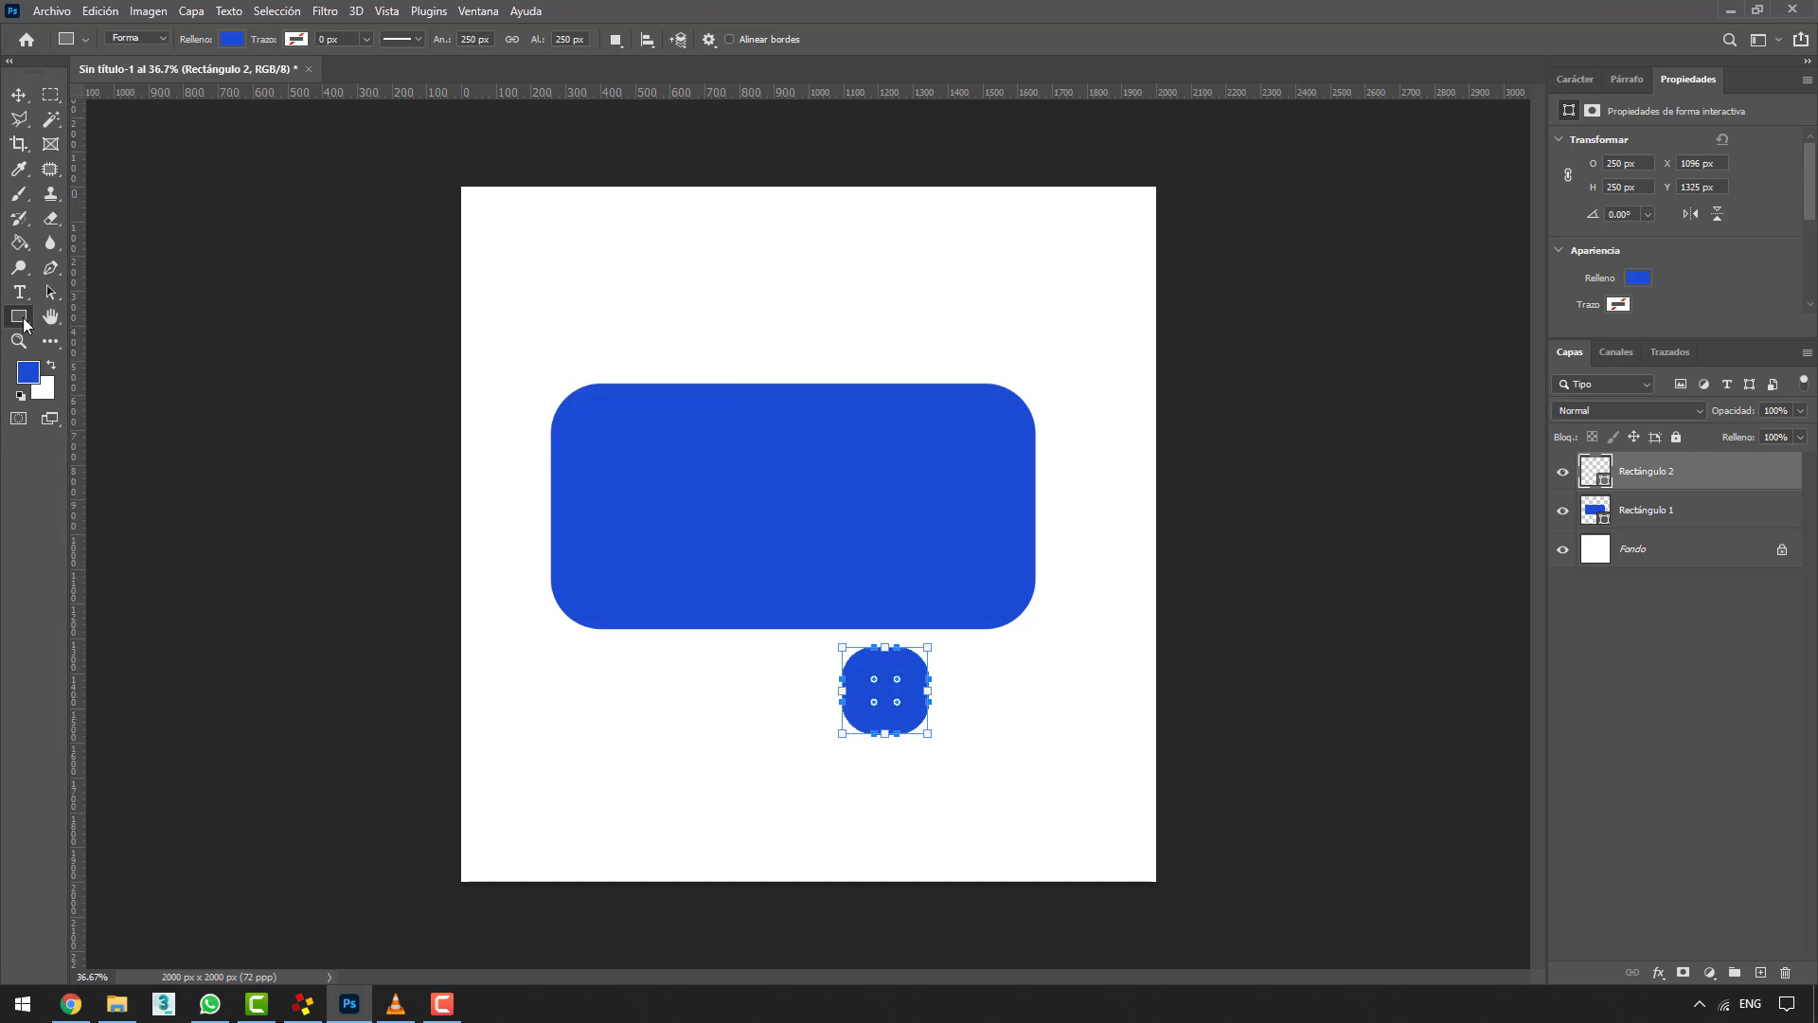
- Activate the Triangle tool and set the foreground colour to pinkish red f6085c
right_click(22, 317)
left_click(105, 370)
left_click(27, 371)
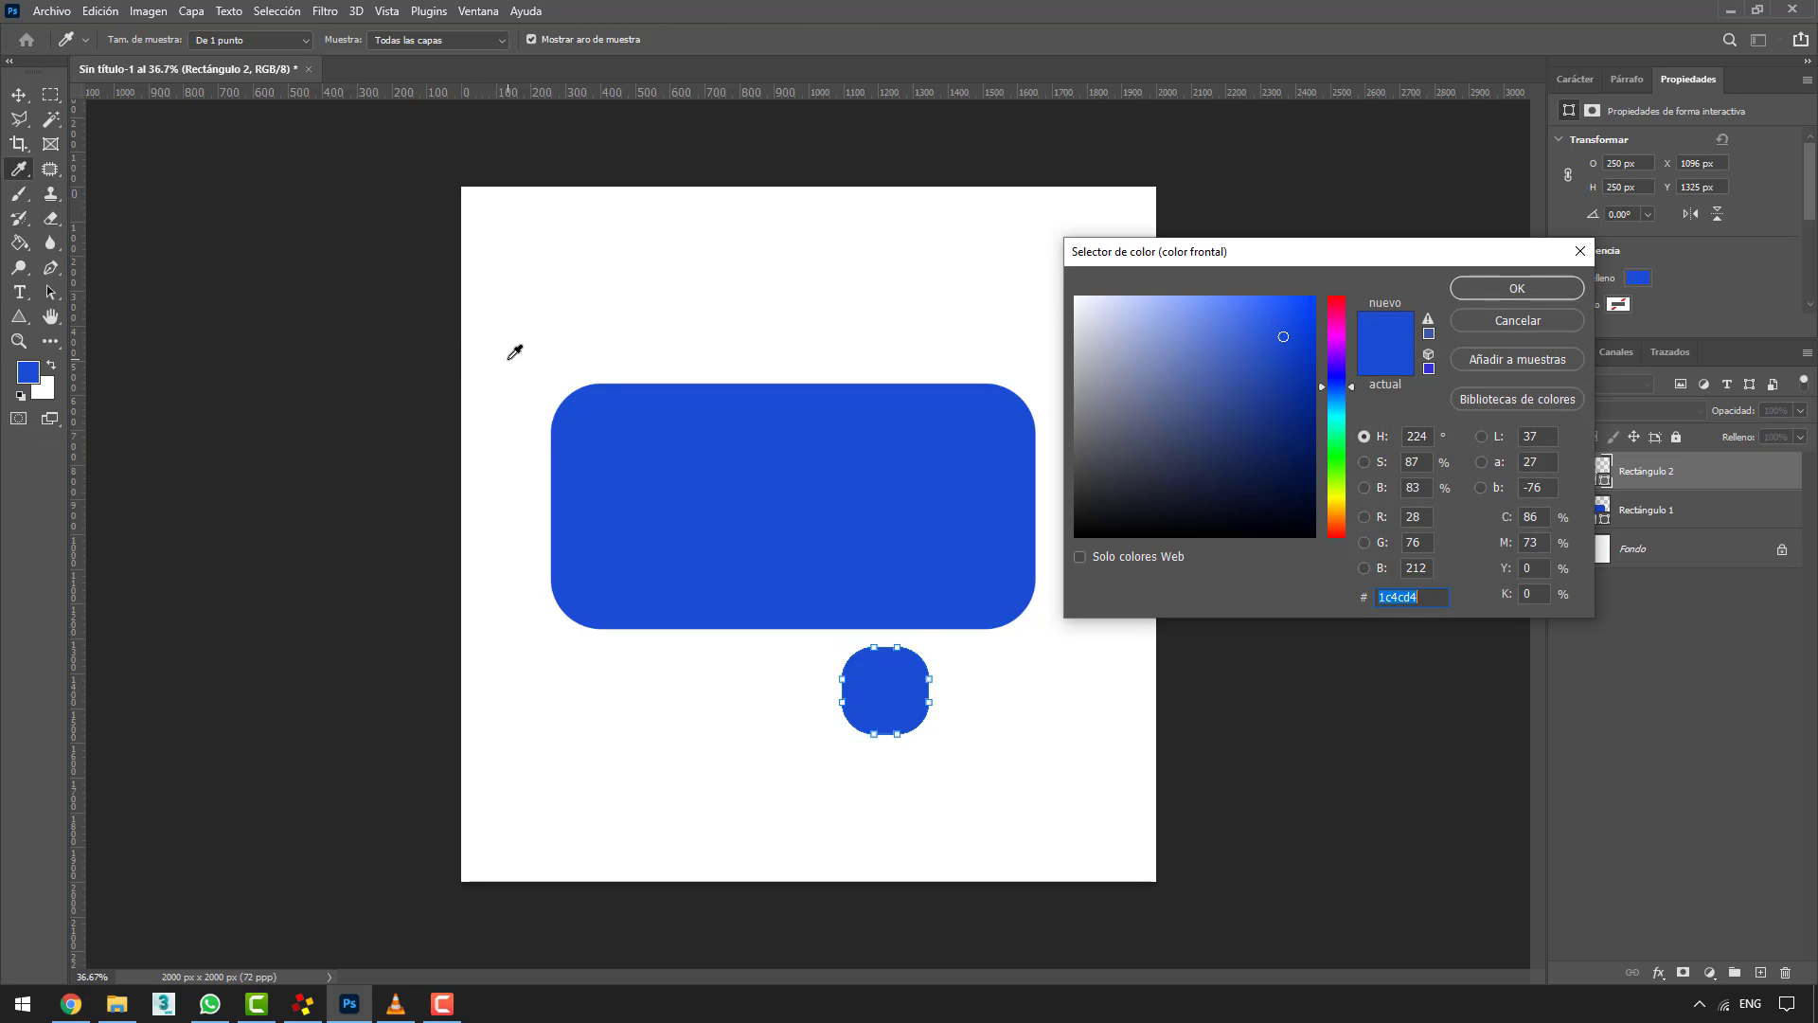
left_click(1335, 310)
left_click(1503, 289)
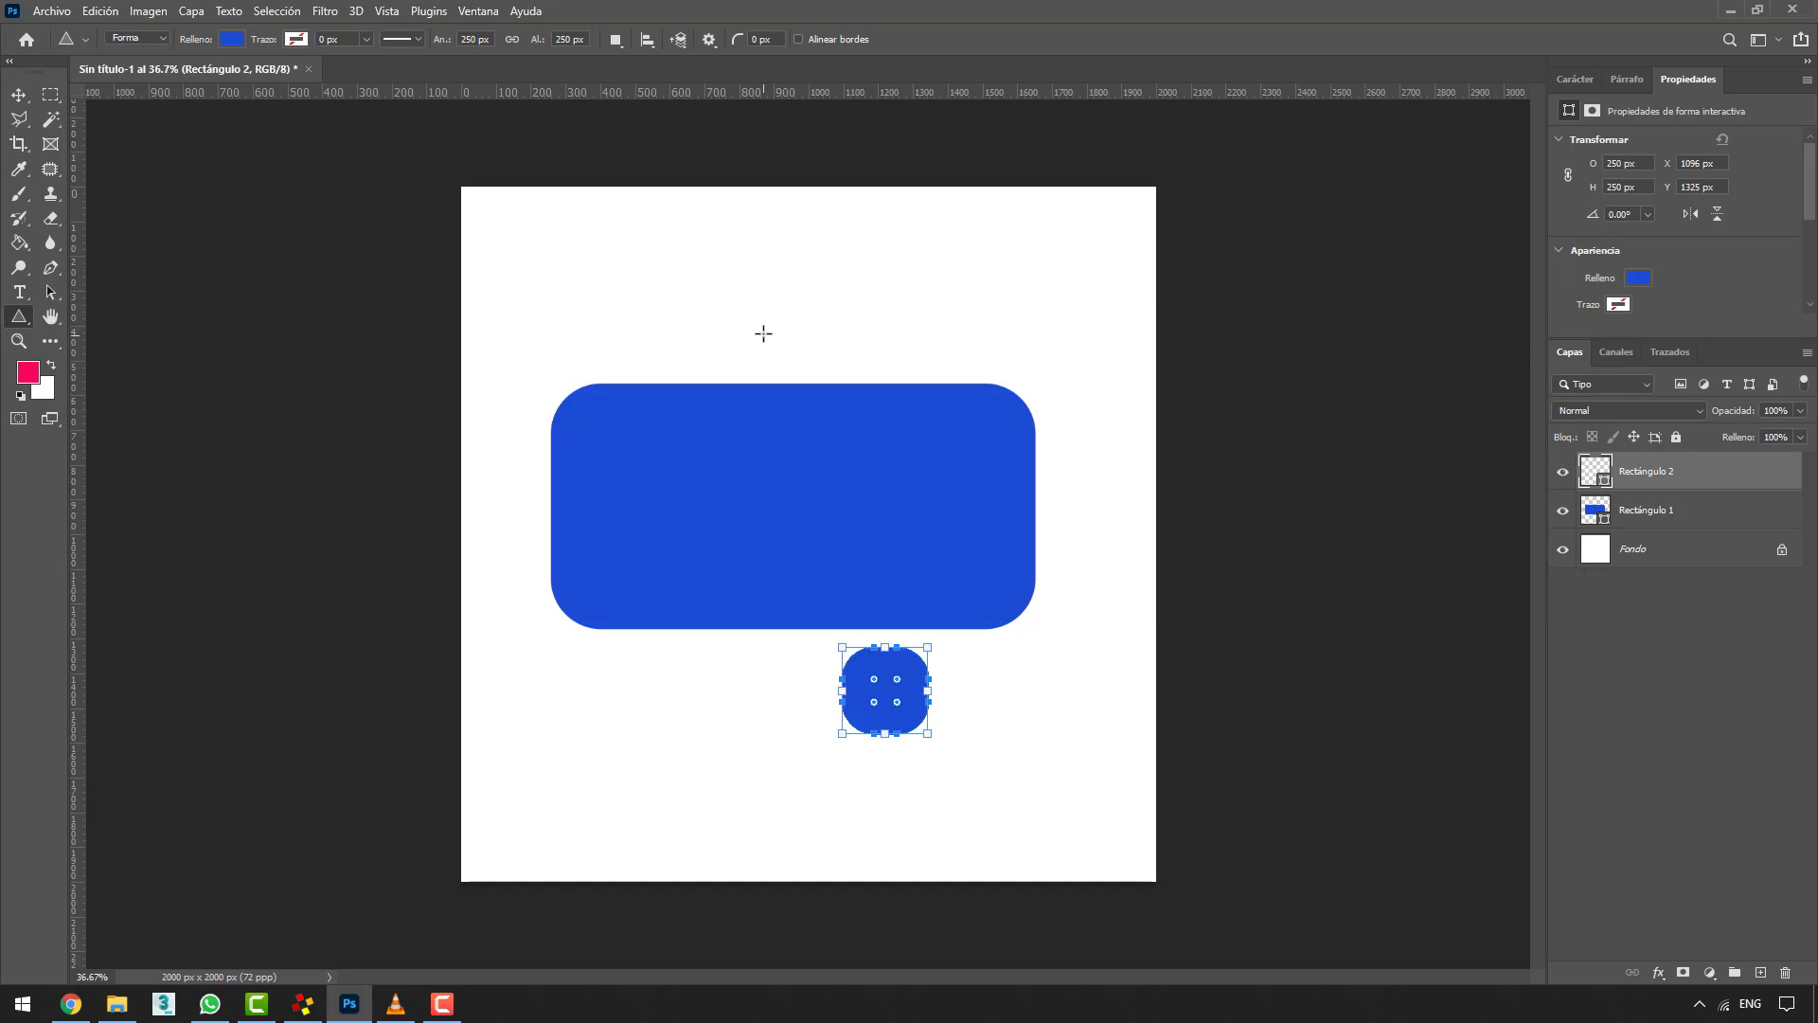
- Draw a triangle about 720 by 623 px over the large rectangle's upper edge and fill it with the pinkish-red foreground colour
left_click_drag(640, 298, 808, 553)
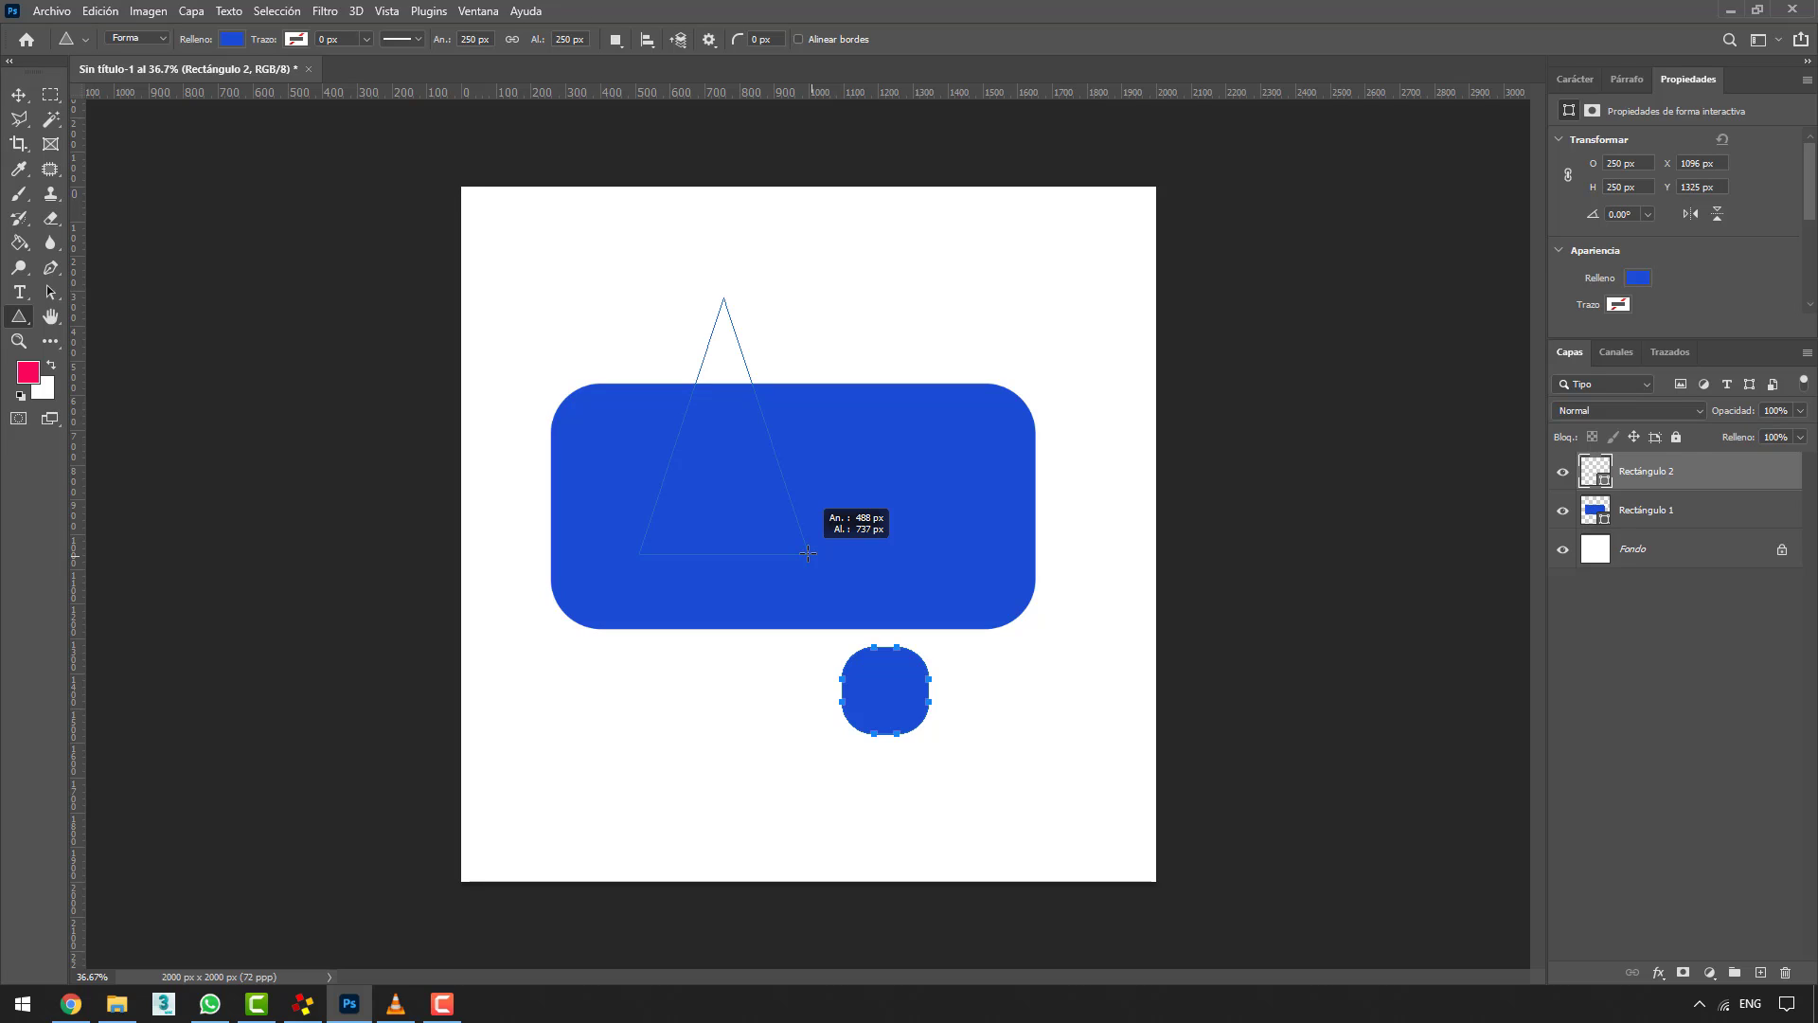
left_click_drag(807, 553, 964, 541)
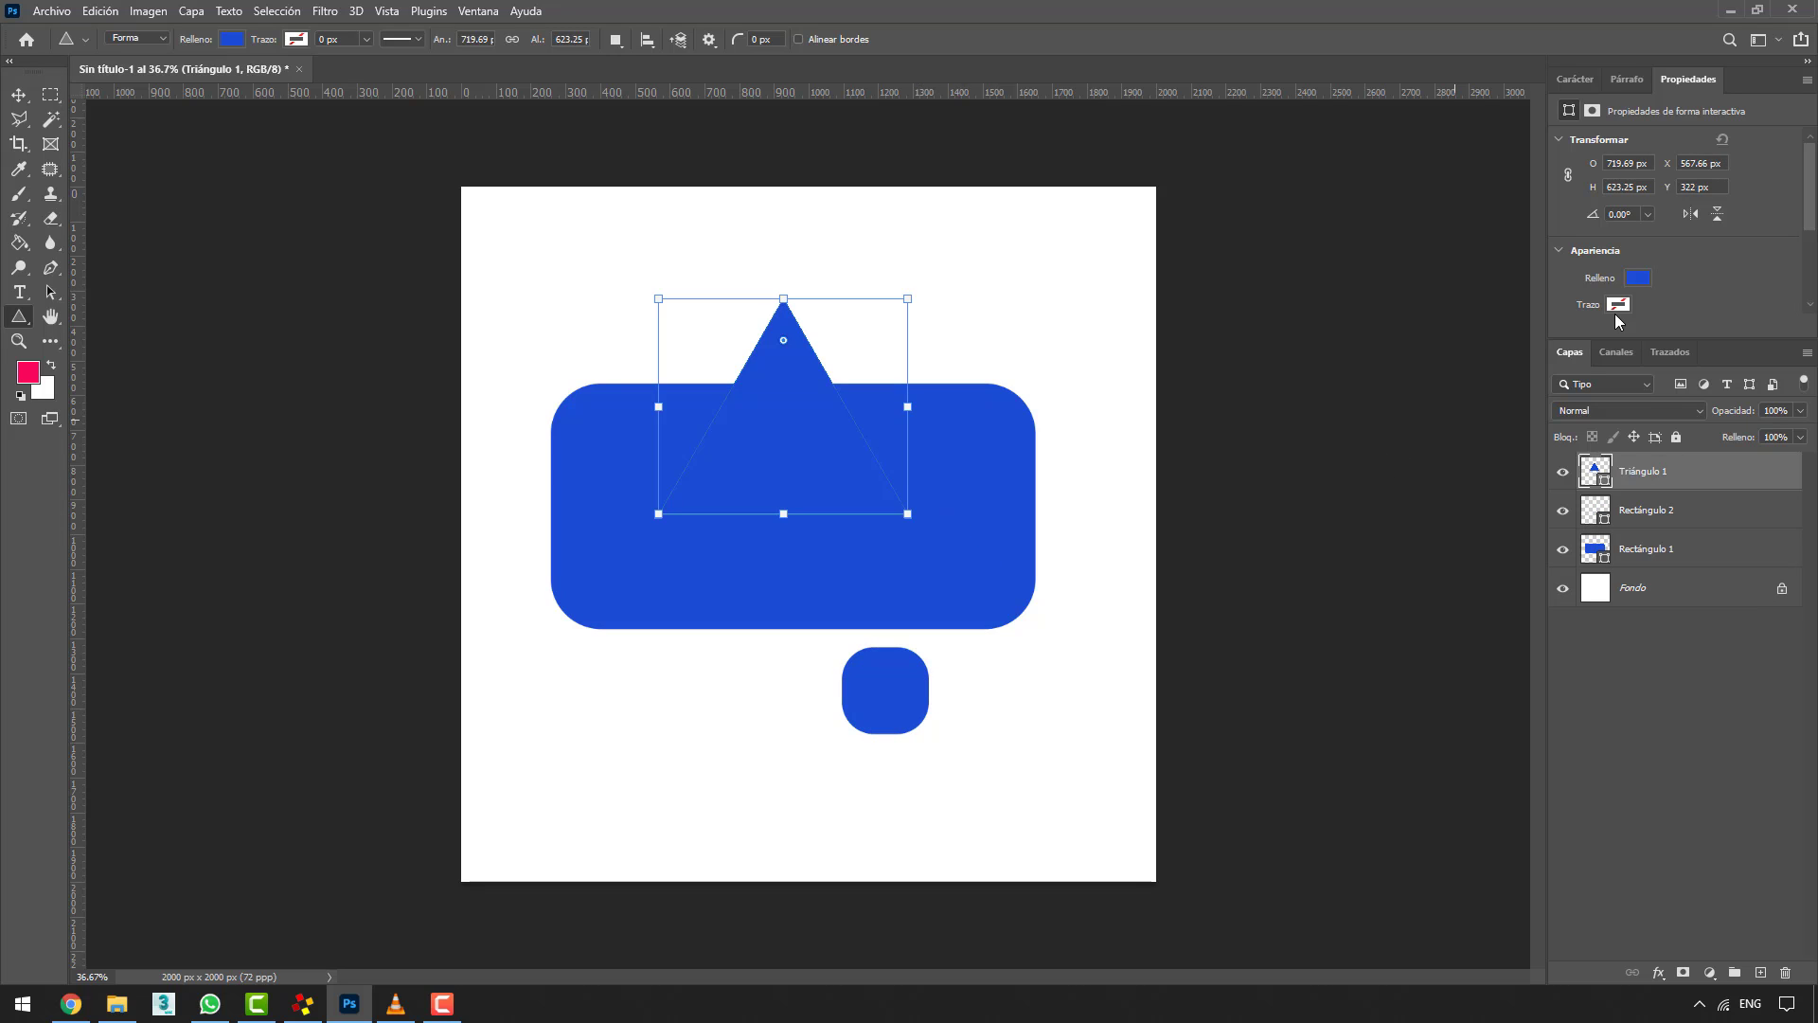
double_click(1594, 471)
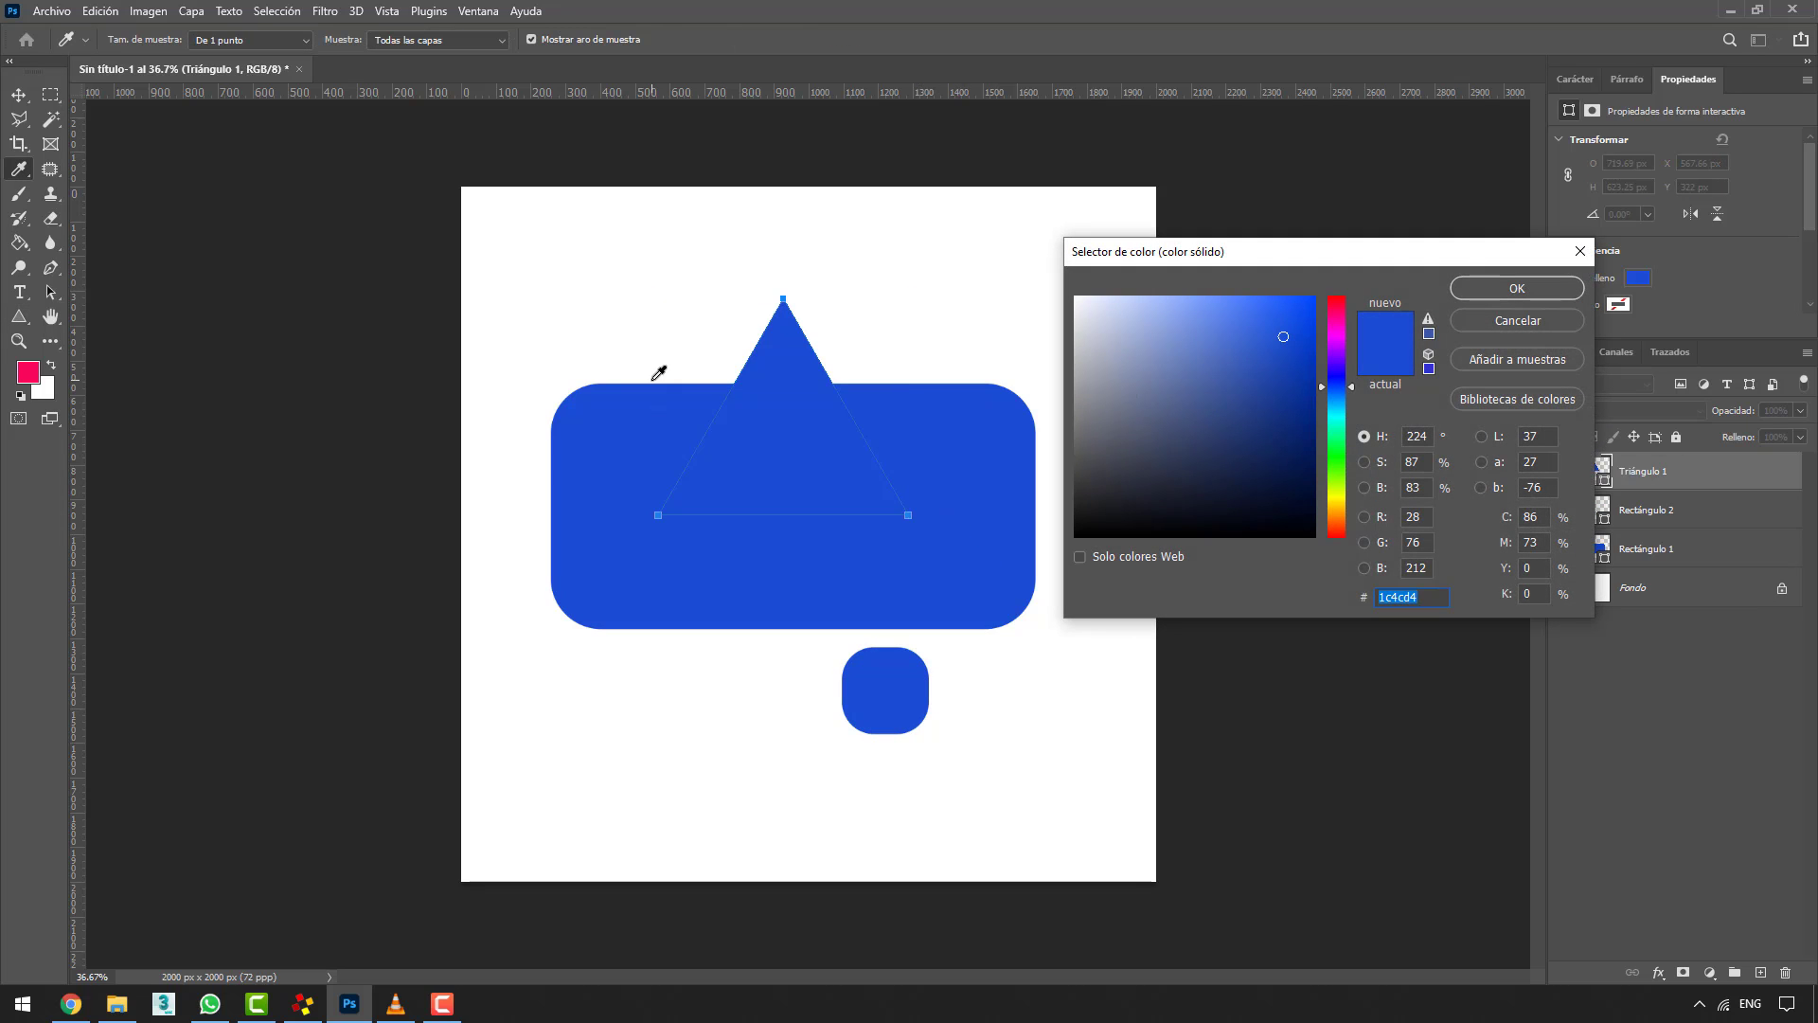
left_click(34, 363)
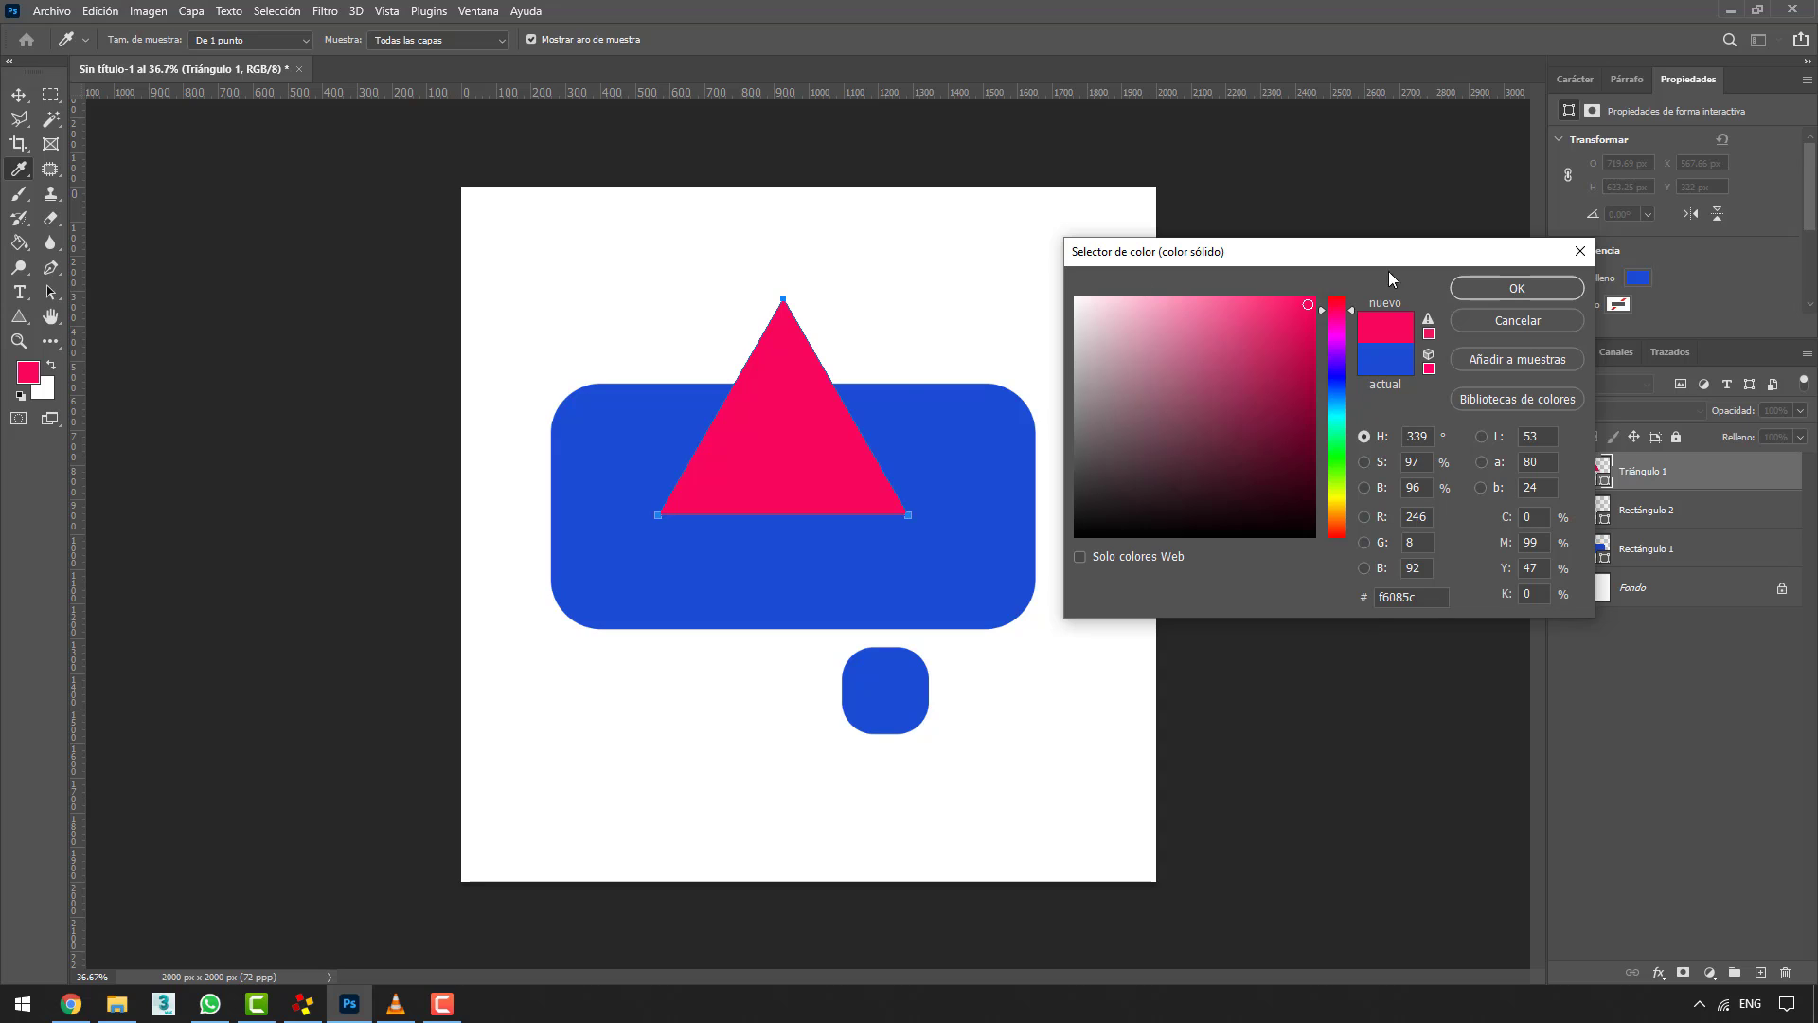
left_click(1515, 288)
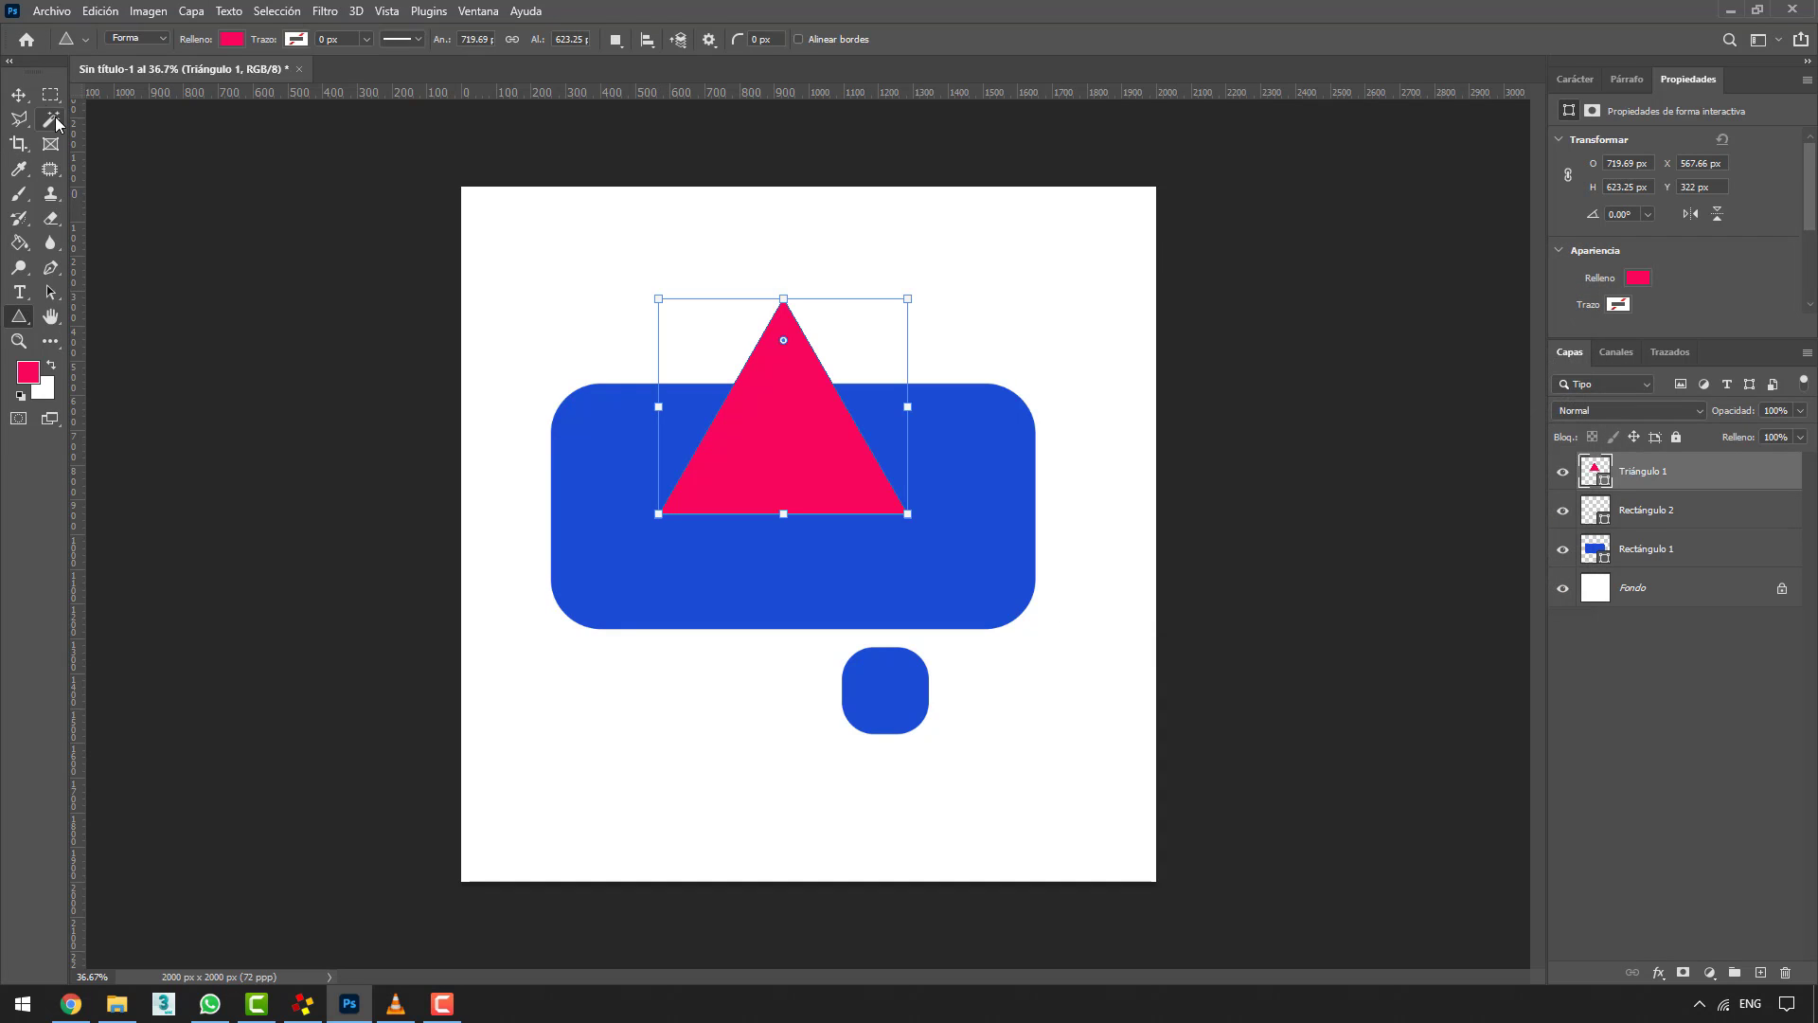
- Move the triangle to the large rectangle's right half, at about X 897, Y 296 px, and slightly round its corners
left_click(19, 94)
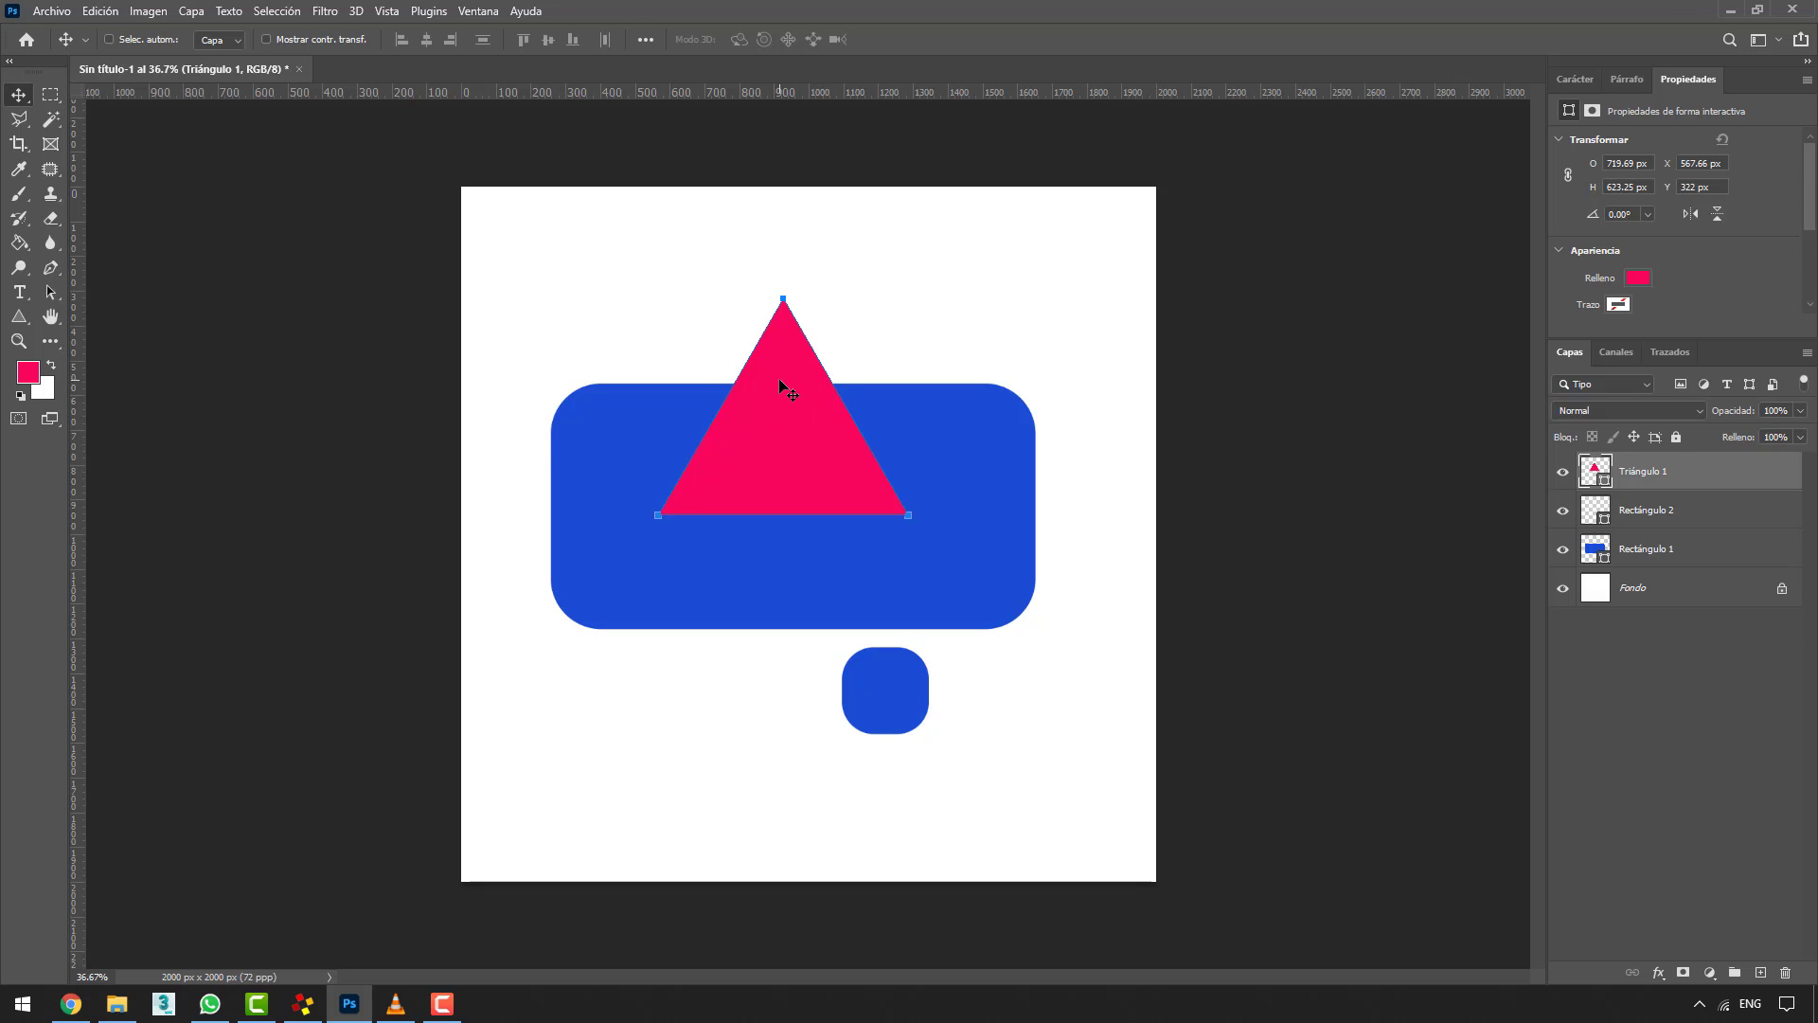
left_click_drag(780, 378, 839, 355)
left_click_drag(861, 282, 917, 295)
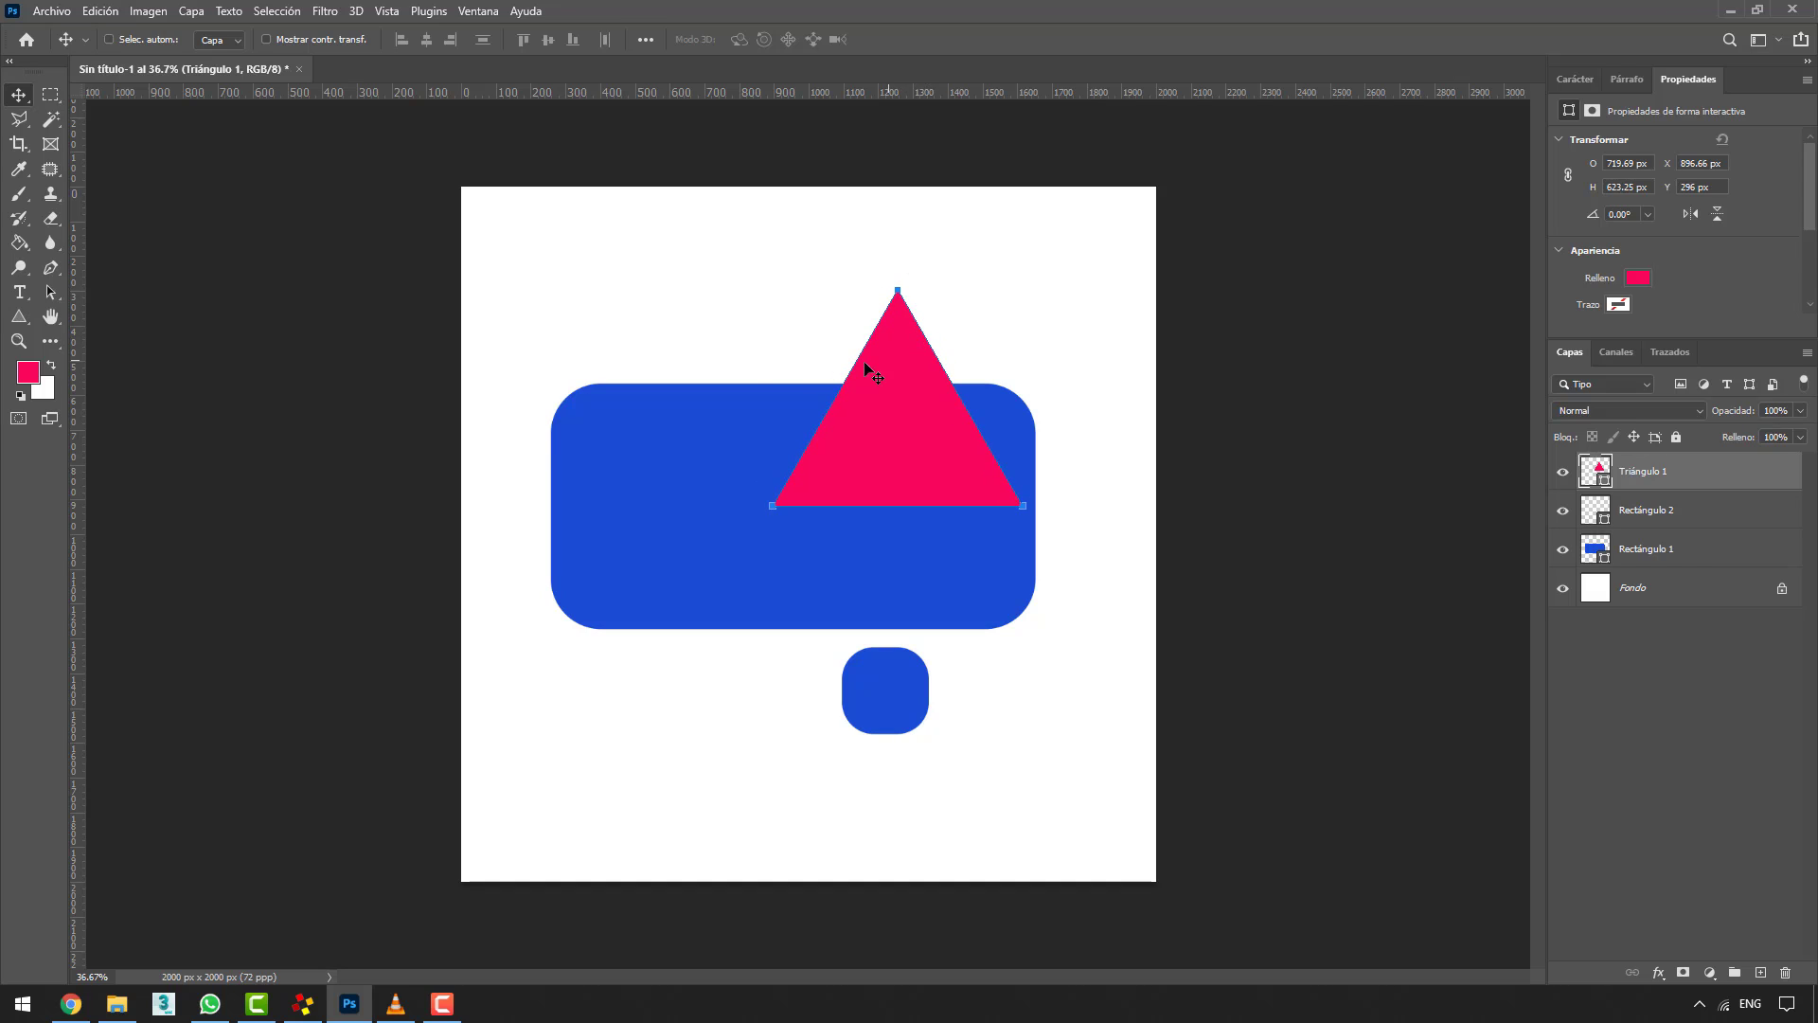
left_click(19, 318)
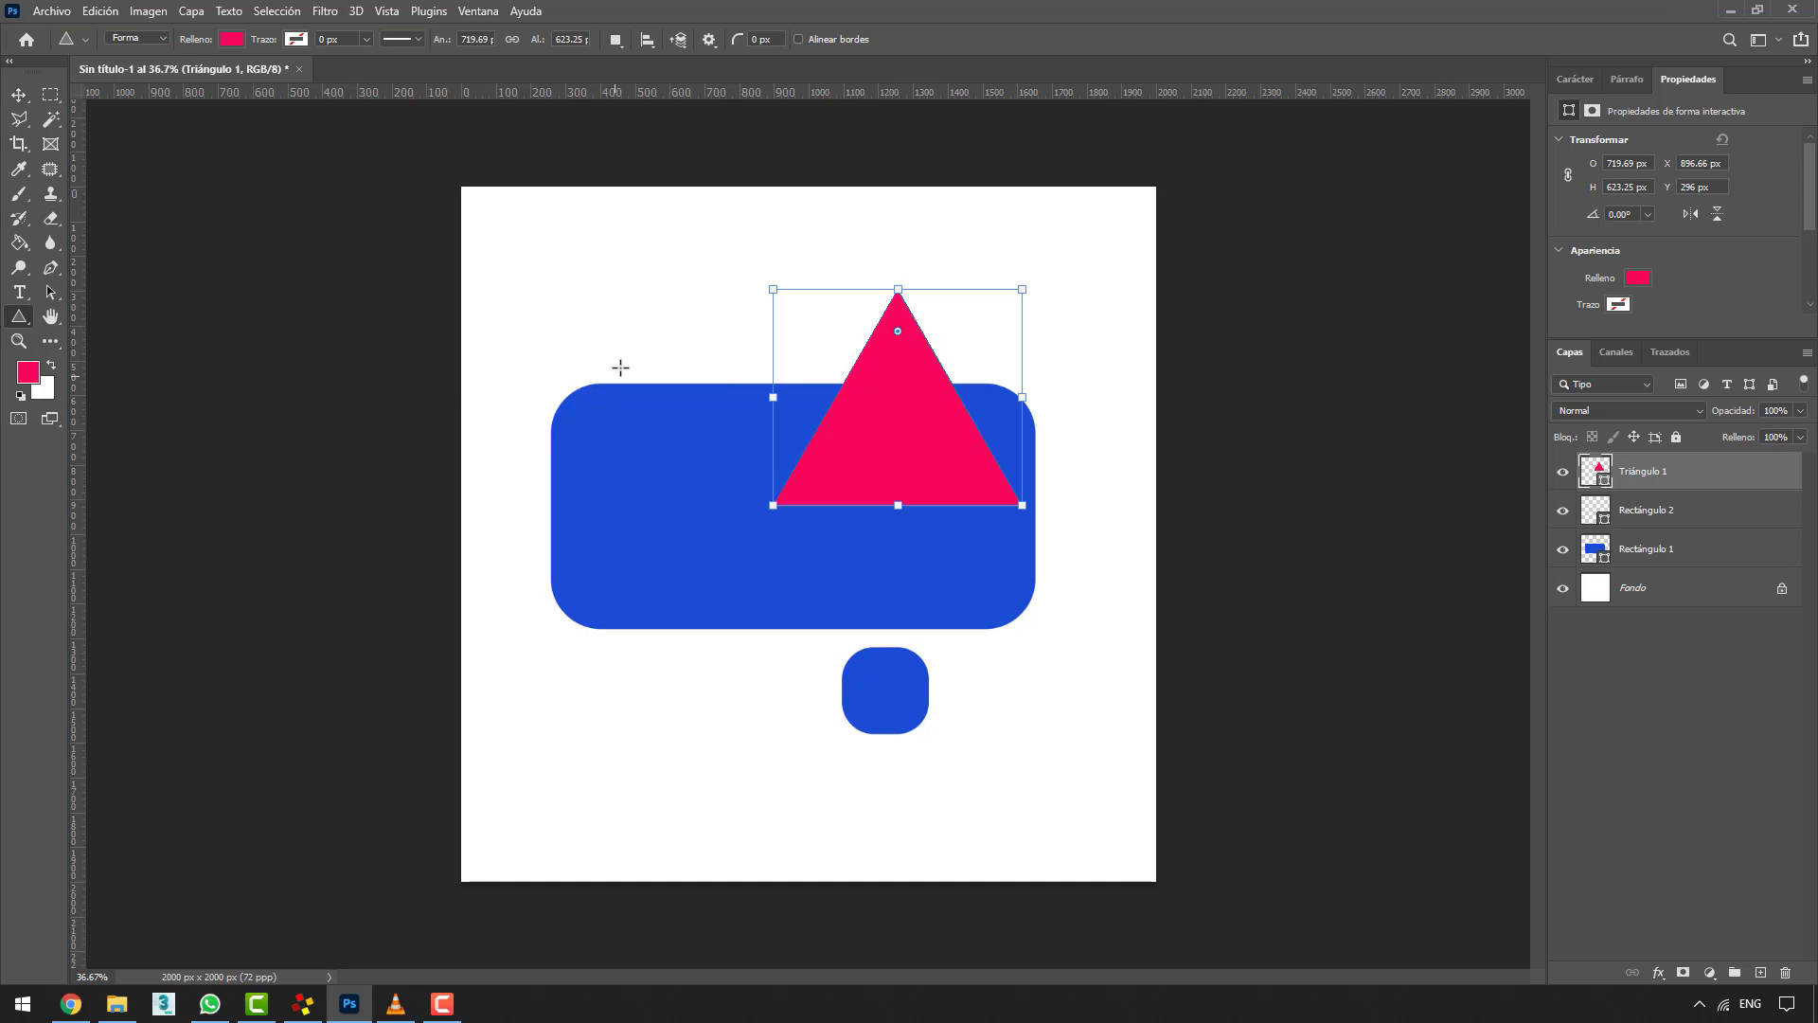
mouse_move(898, 333)
left_mouse_down()
mouse_move(902, 406)
mouse_move(901, 305)
mouse_move(908, 417)
mouse_move(901, 301)
mouse_move(905, 339)
left_mouse_up()
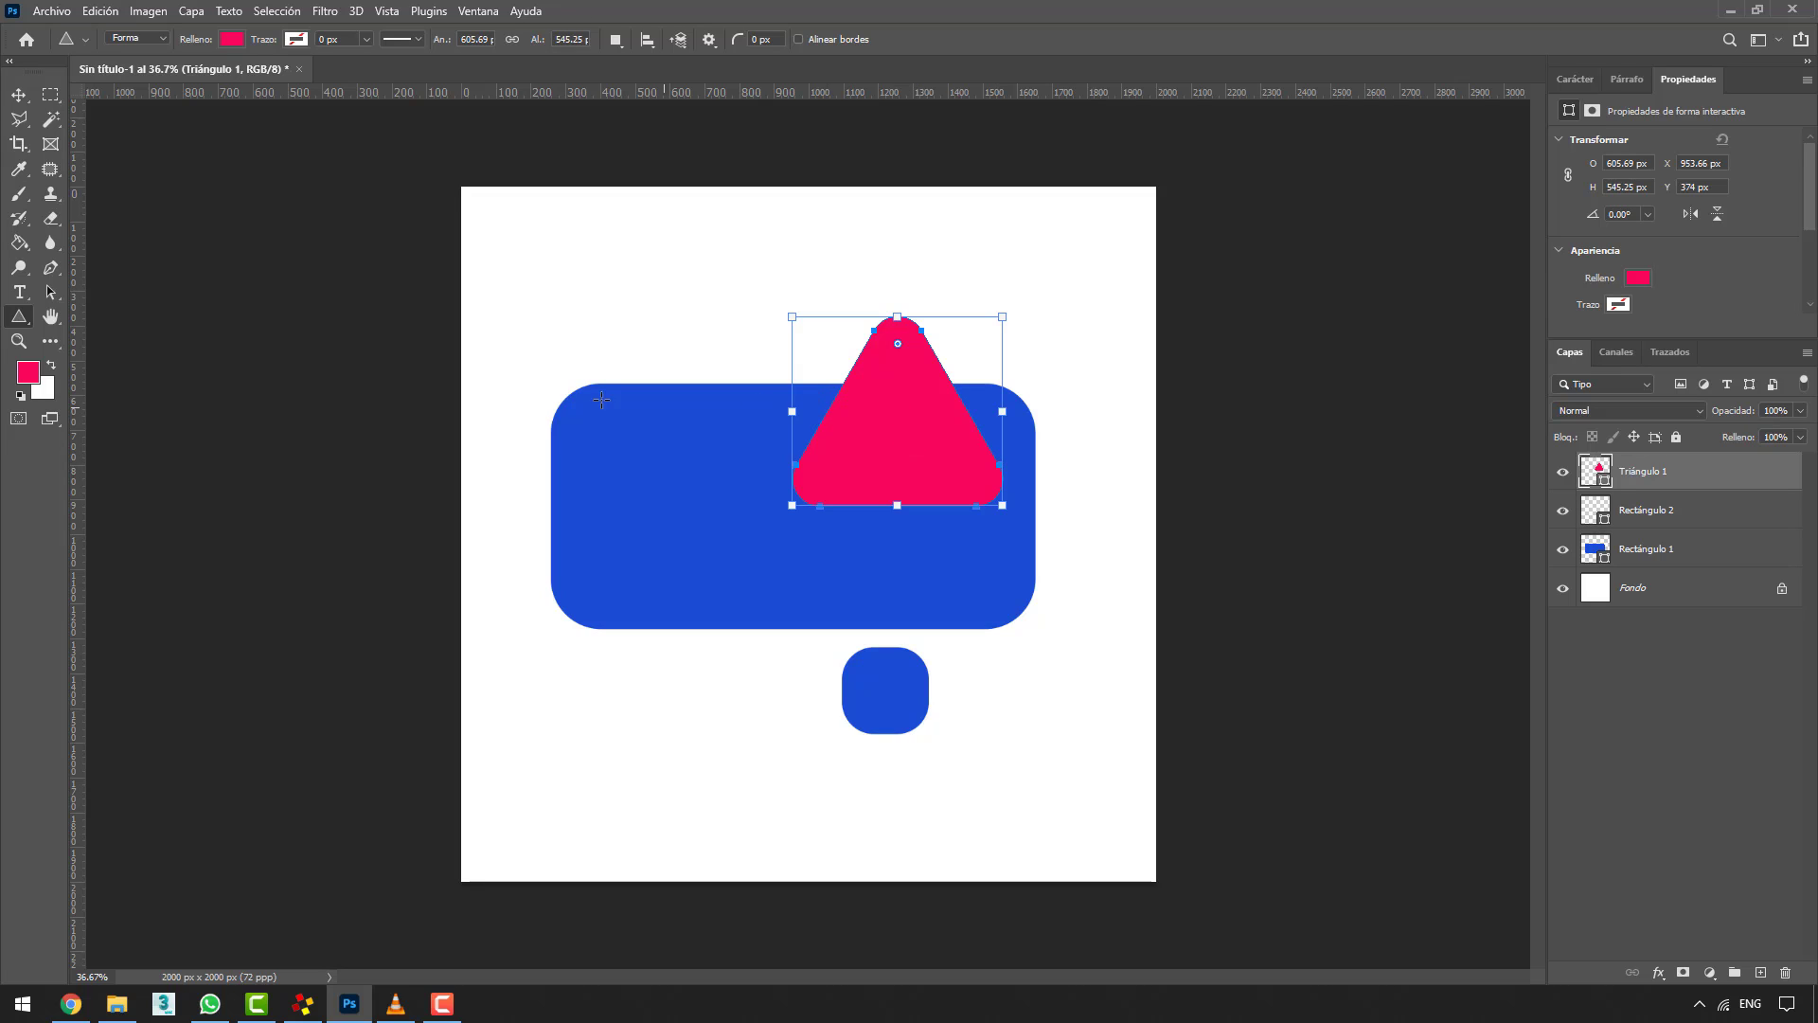
- Draw a diagonal line about 660 by 1525 px with the Line tool, crossing the large rectangle from above its left half to below it
right_click(20, 320)
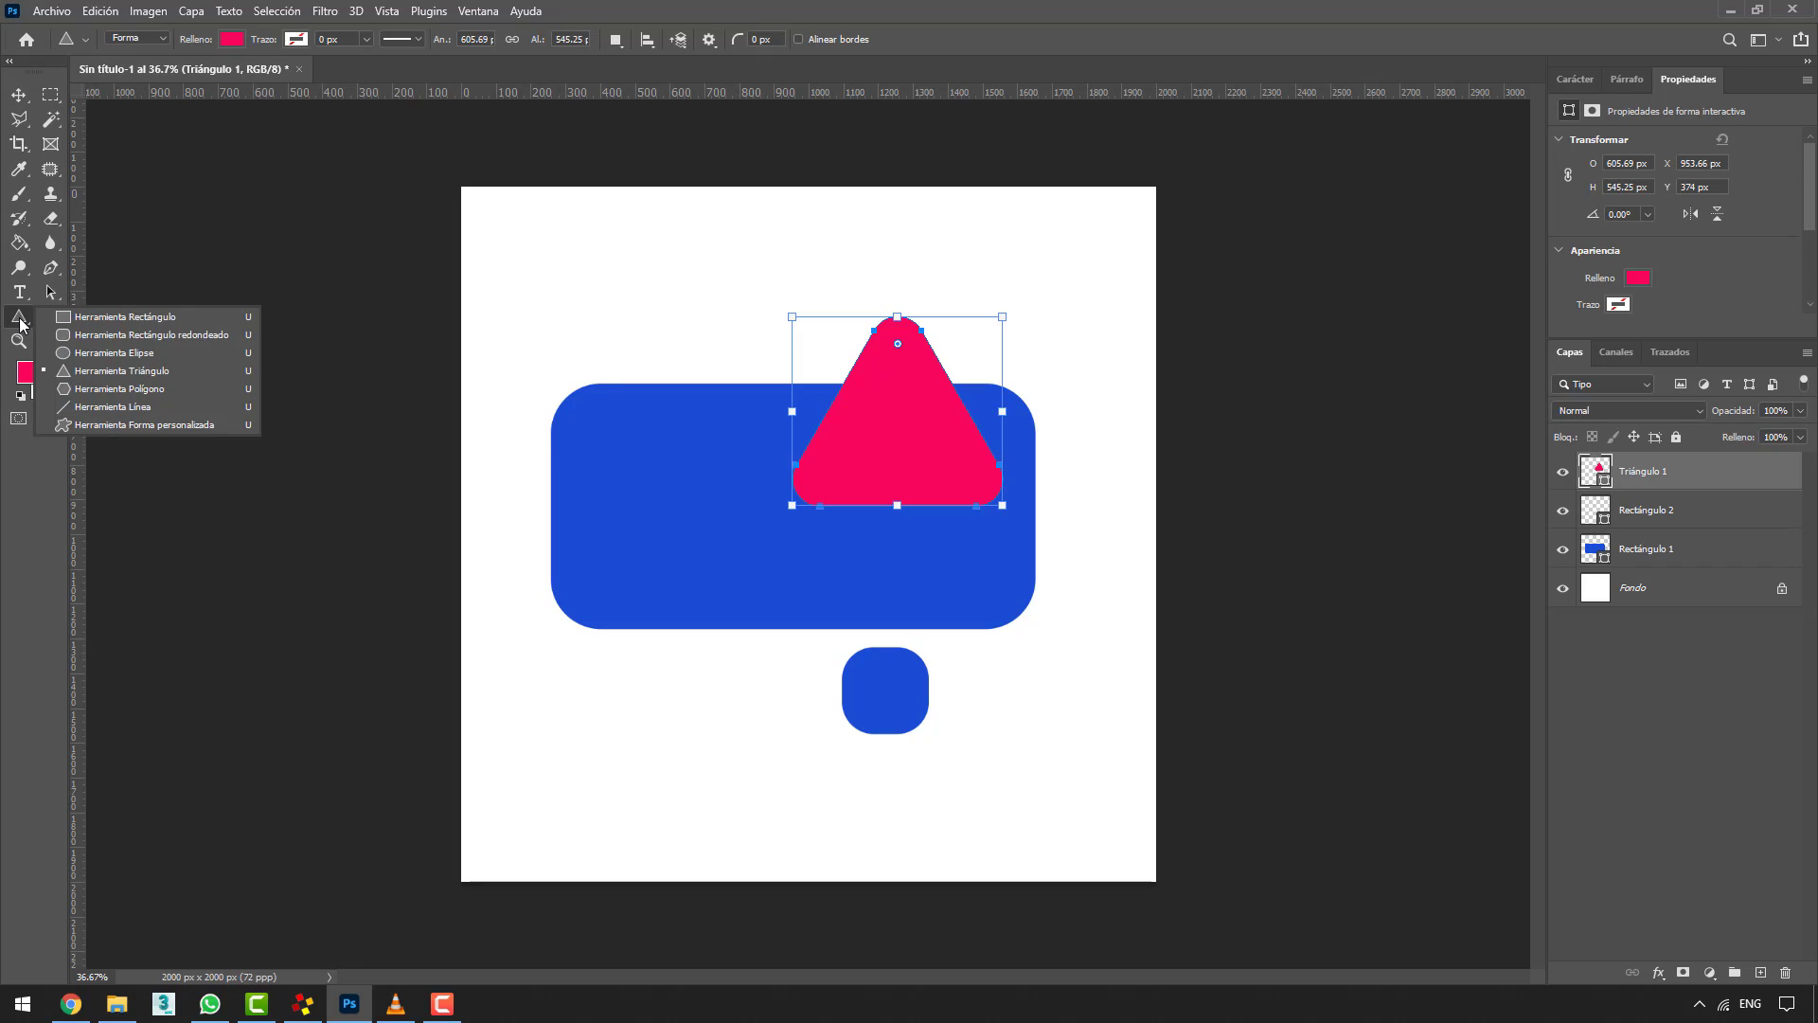
left_click(138, 407)
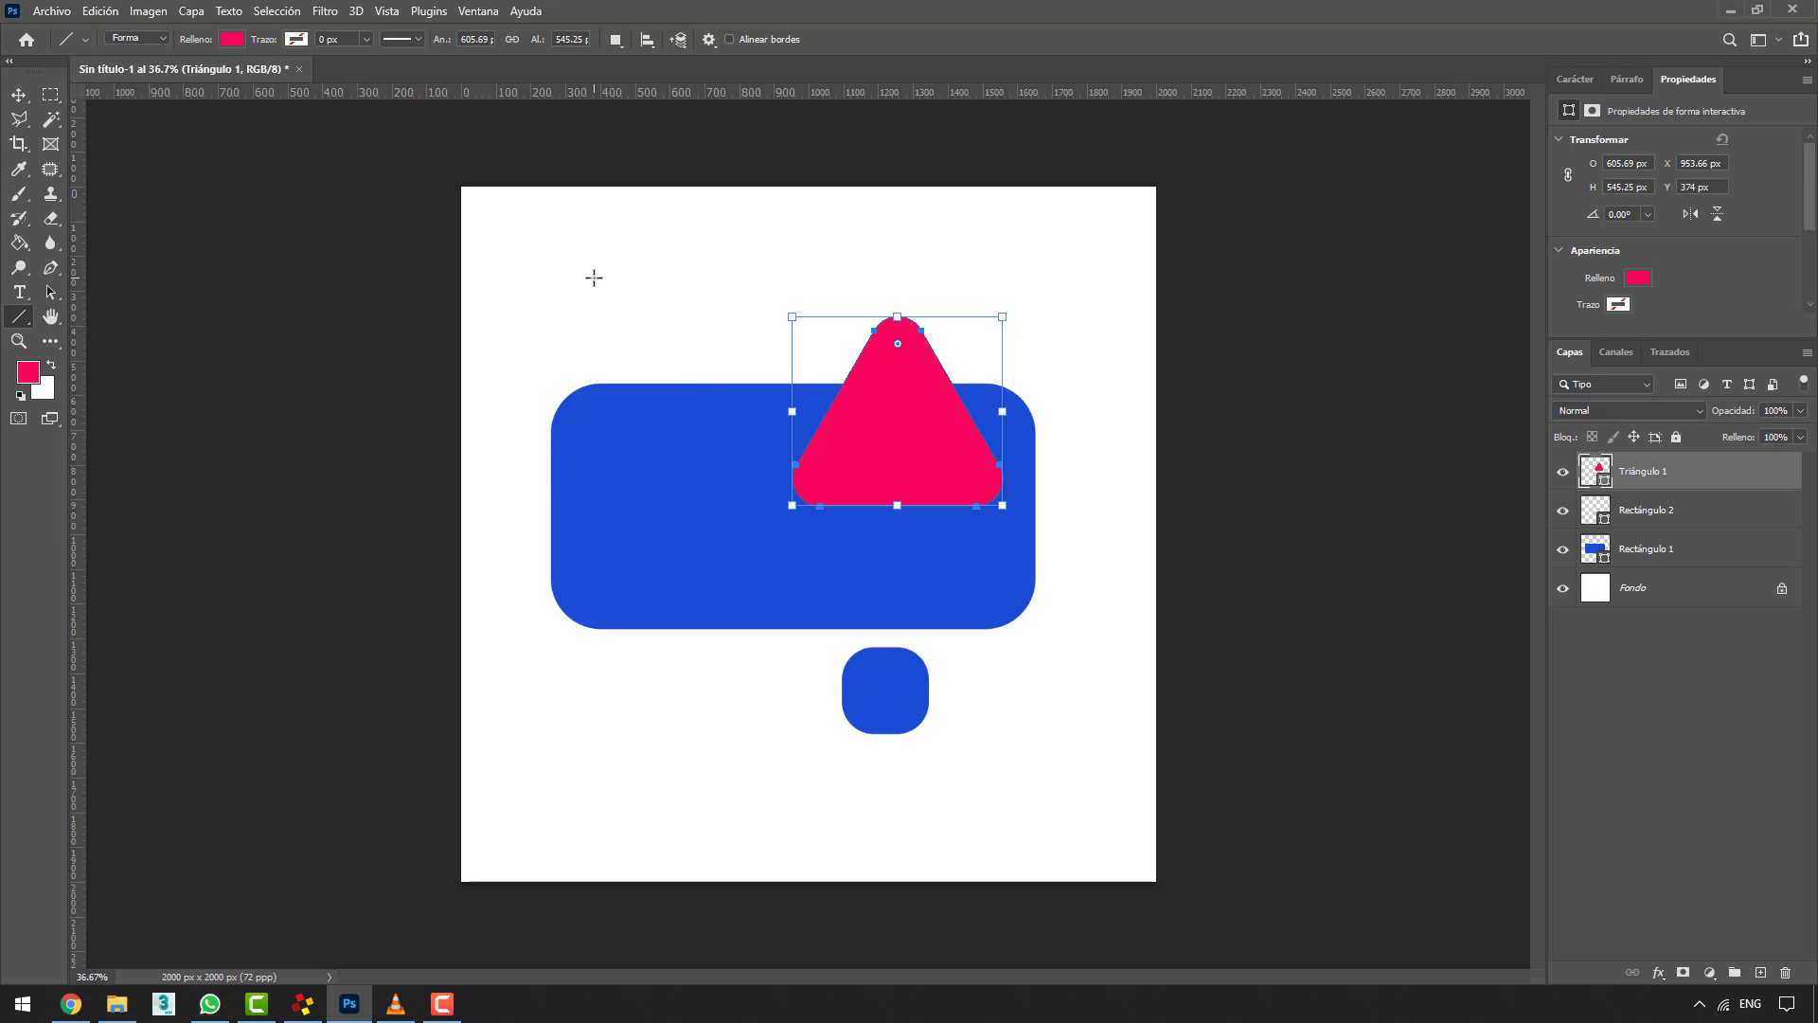
left_click_drag(593, 278, 822, 806)
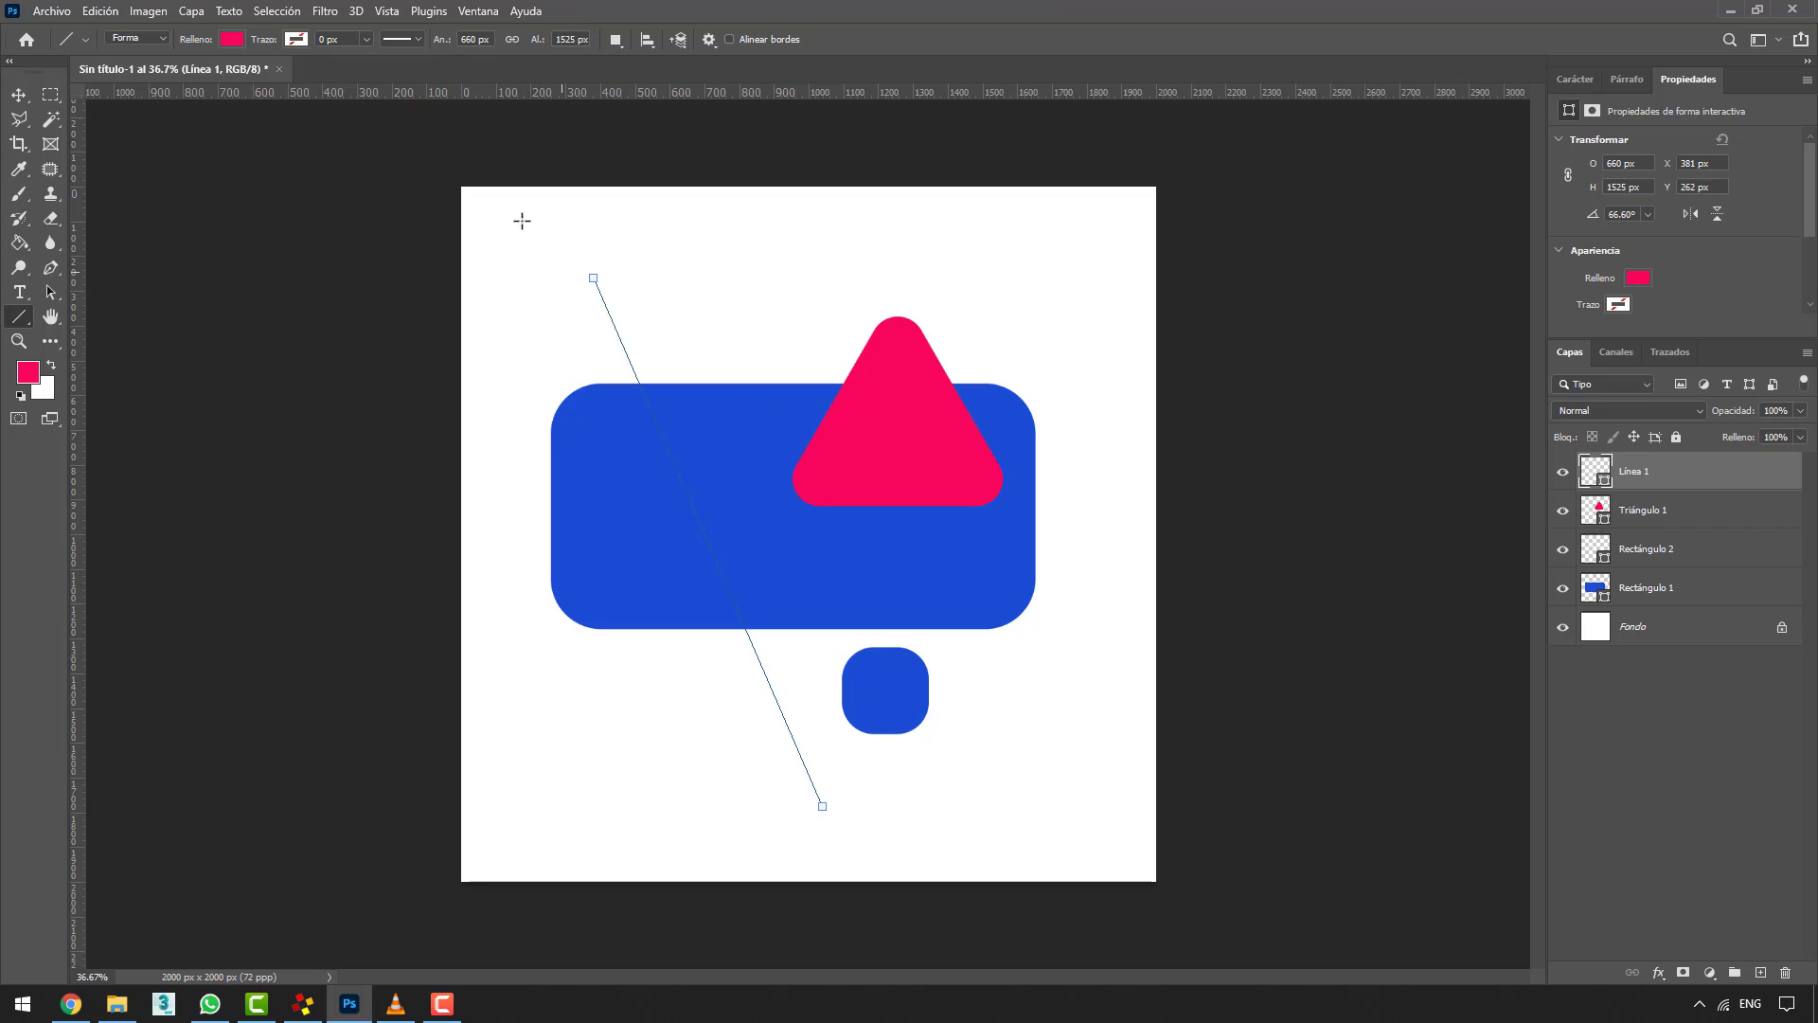
- Give the line a dashed black stroke about 30 px wide
left_click(416, 40)
left_click(410, 139)
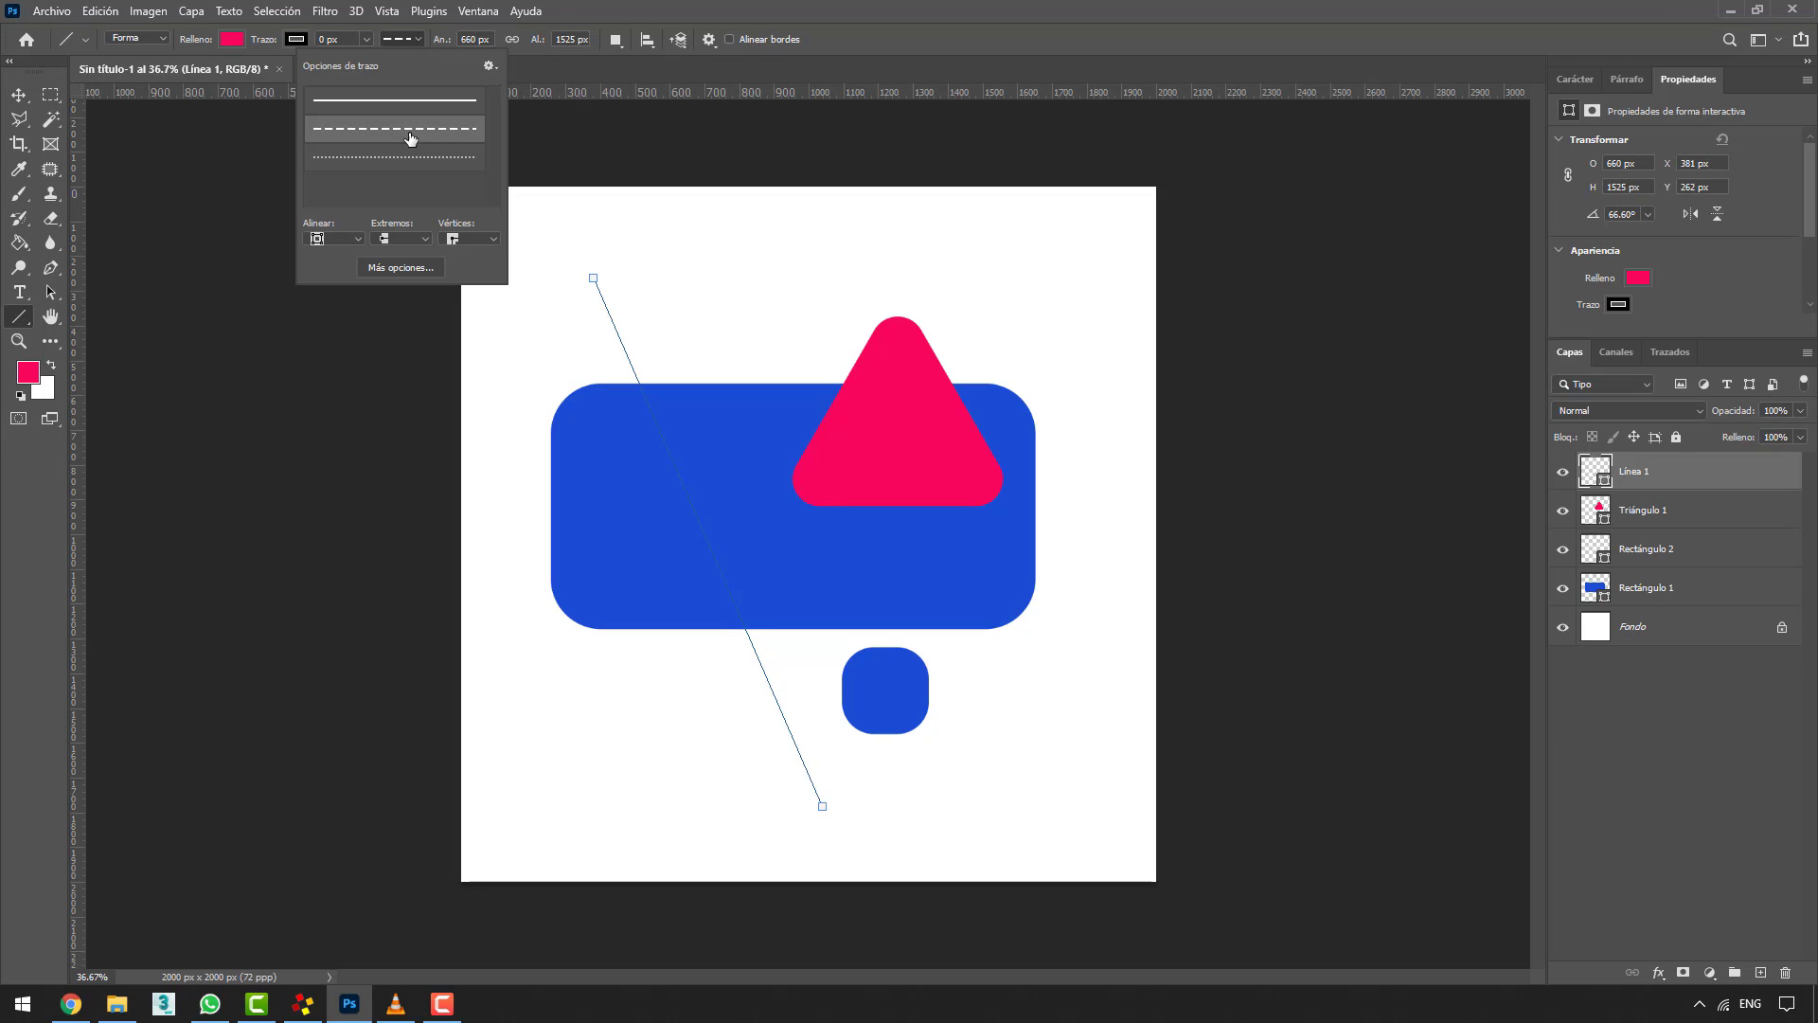
left_click(366, 40)
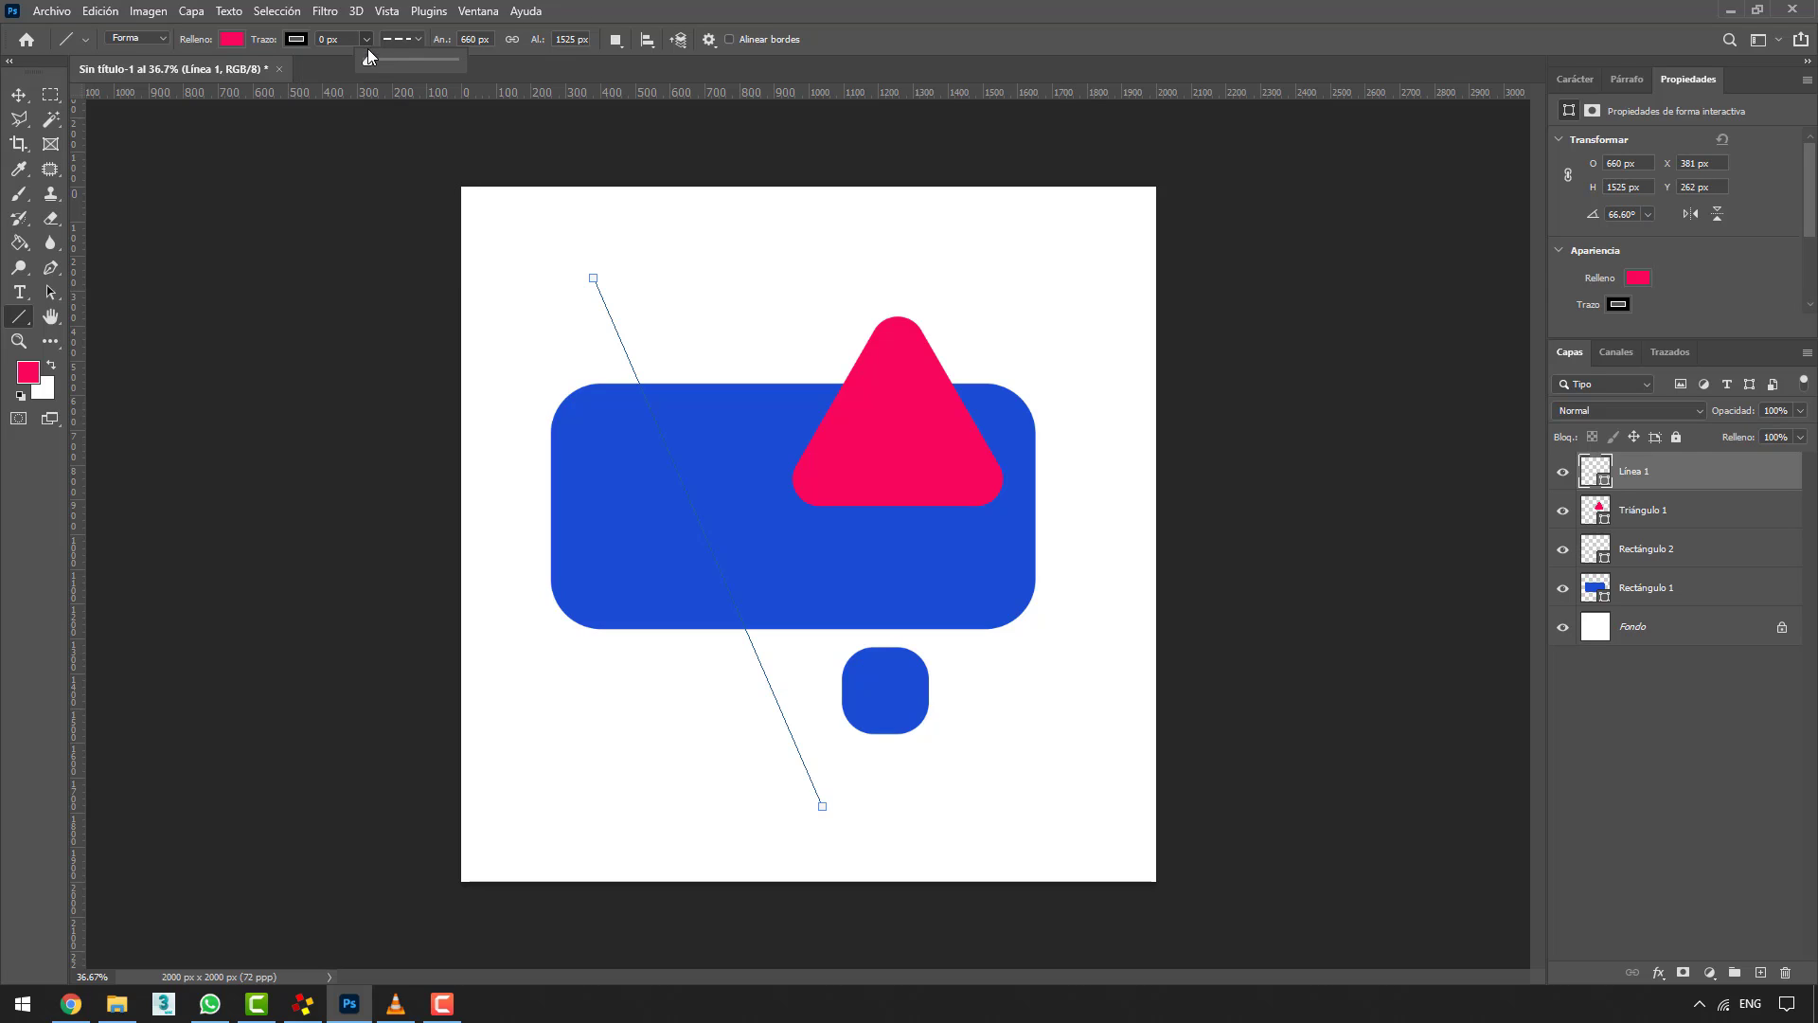
left_click_drag(390, 61, 423, 60)
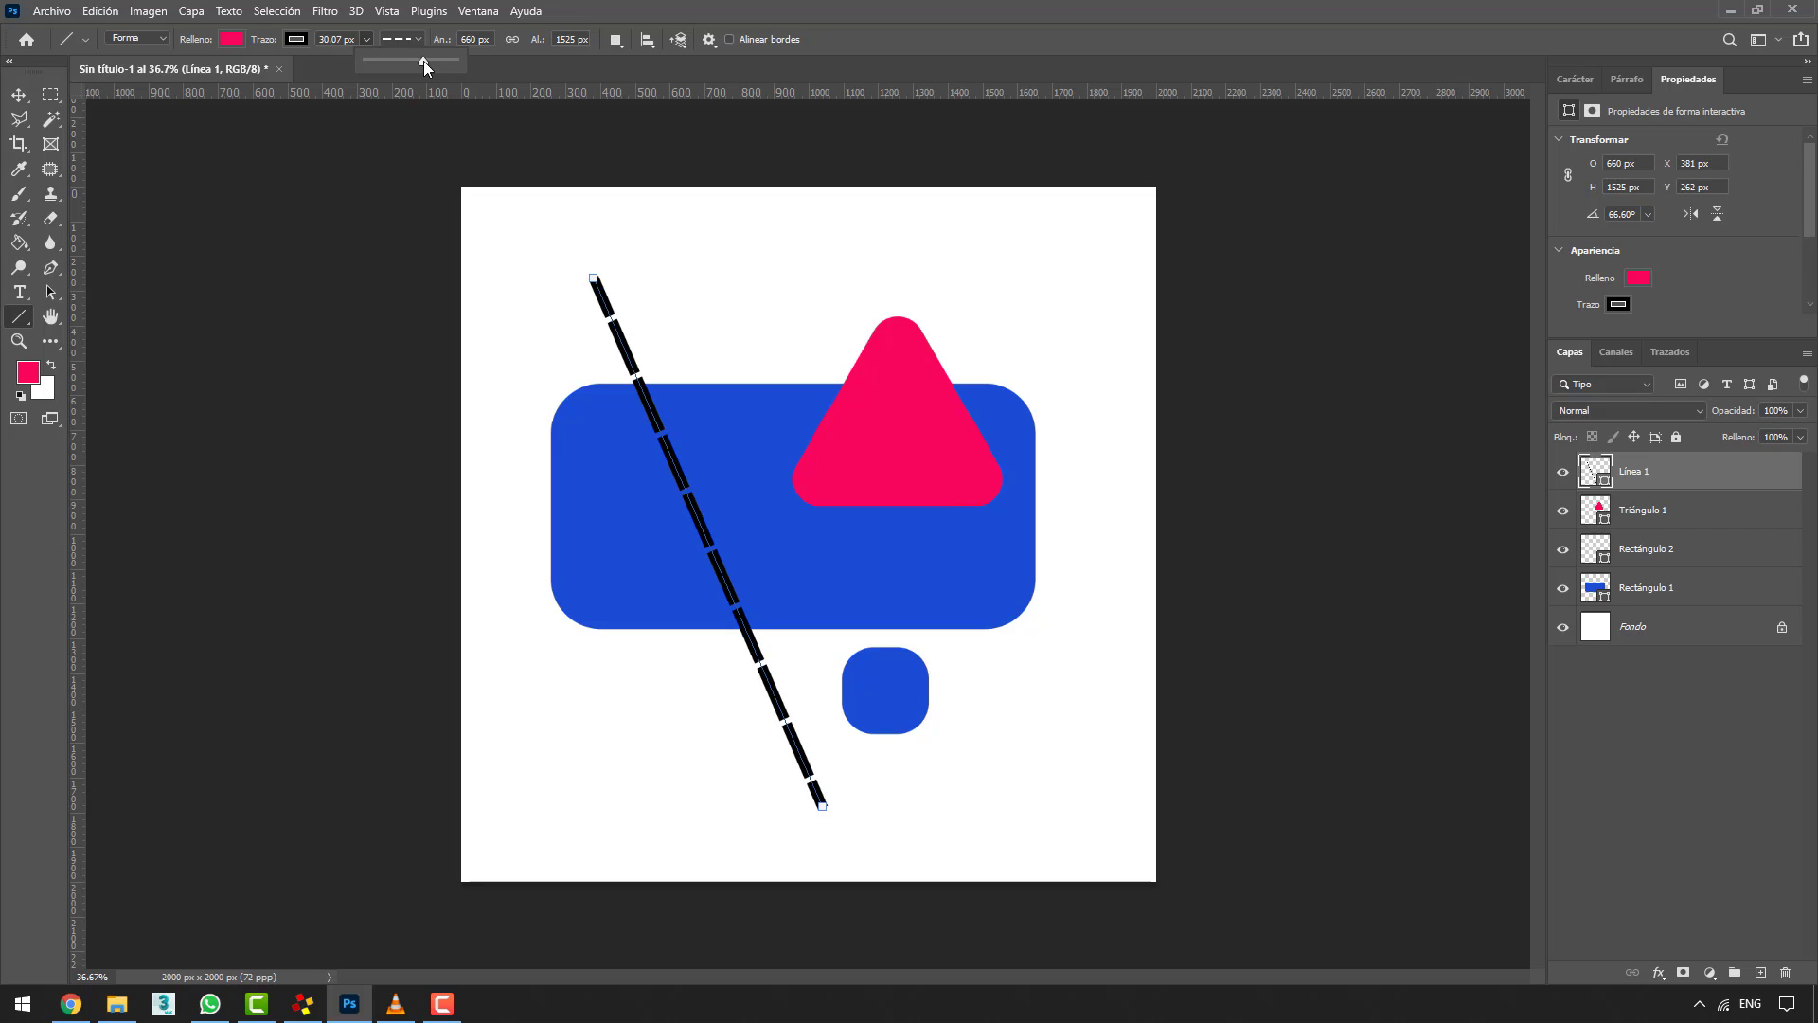
- Try the dotted stroke style on the line, and settle on the solid style
left_click(411, 42)
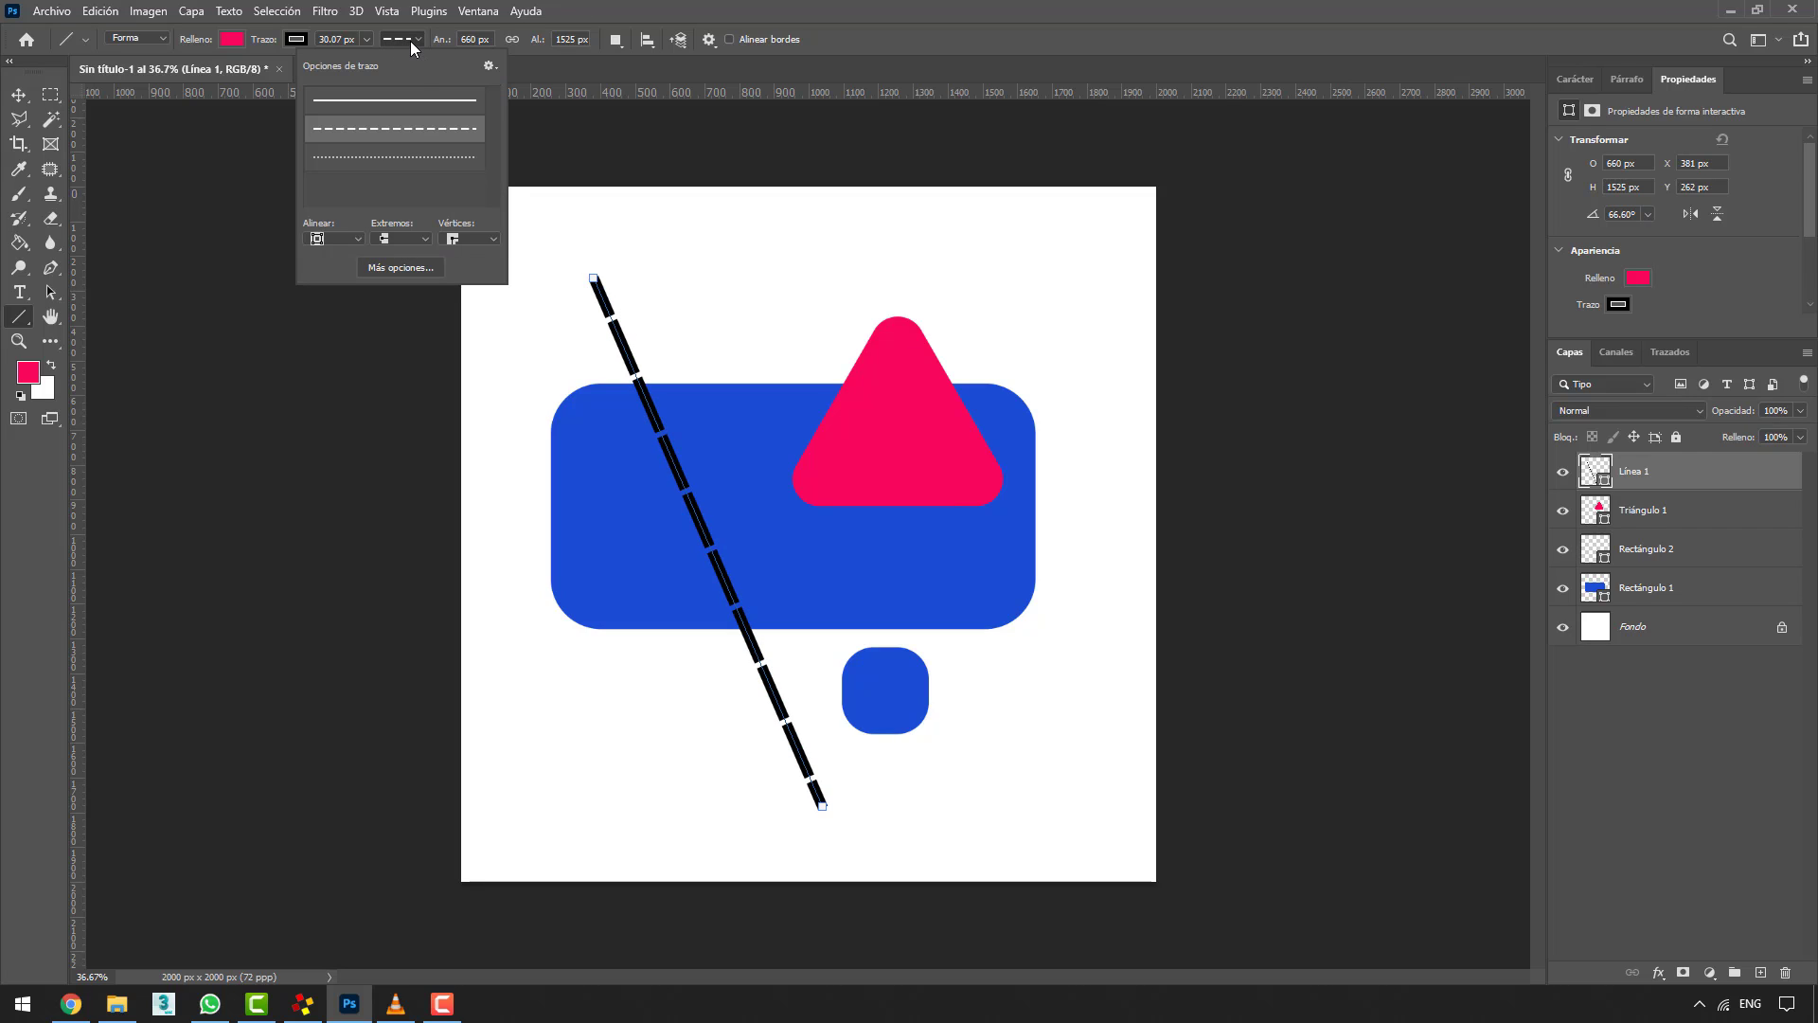
left_click(422, 158)
left_click(425, 101)
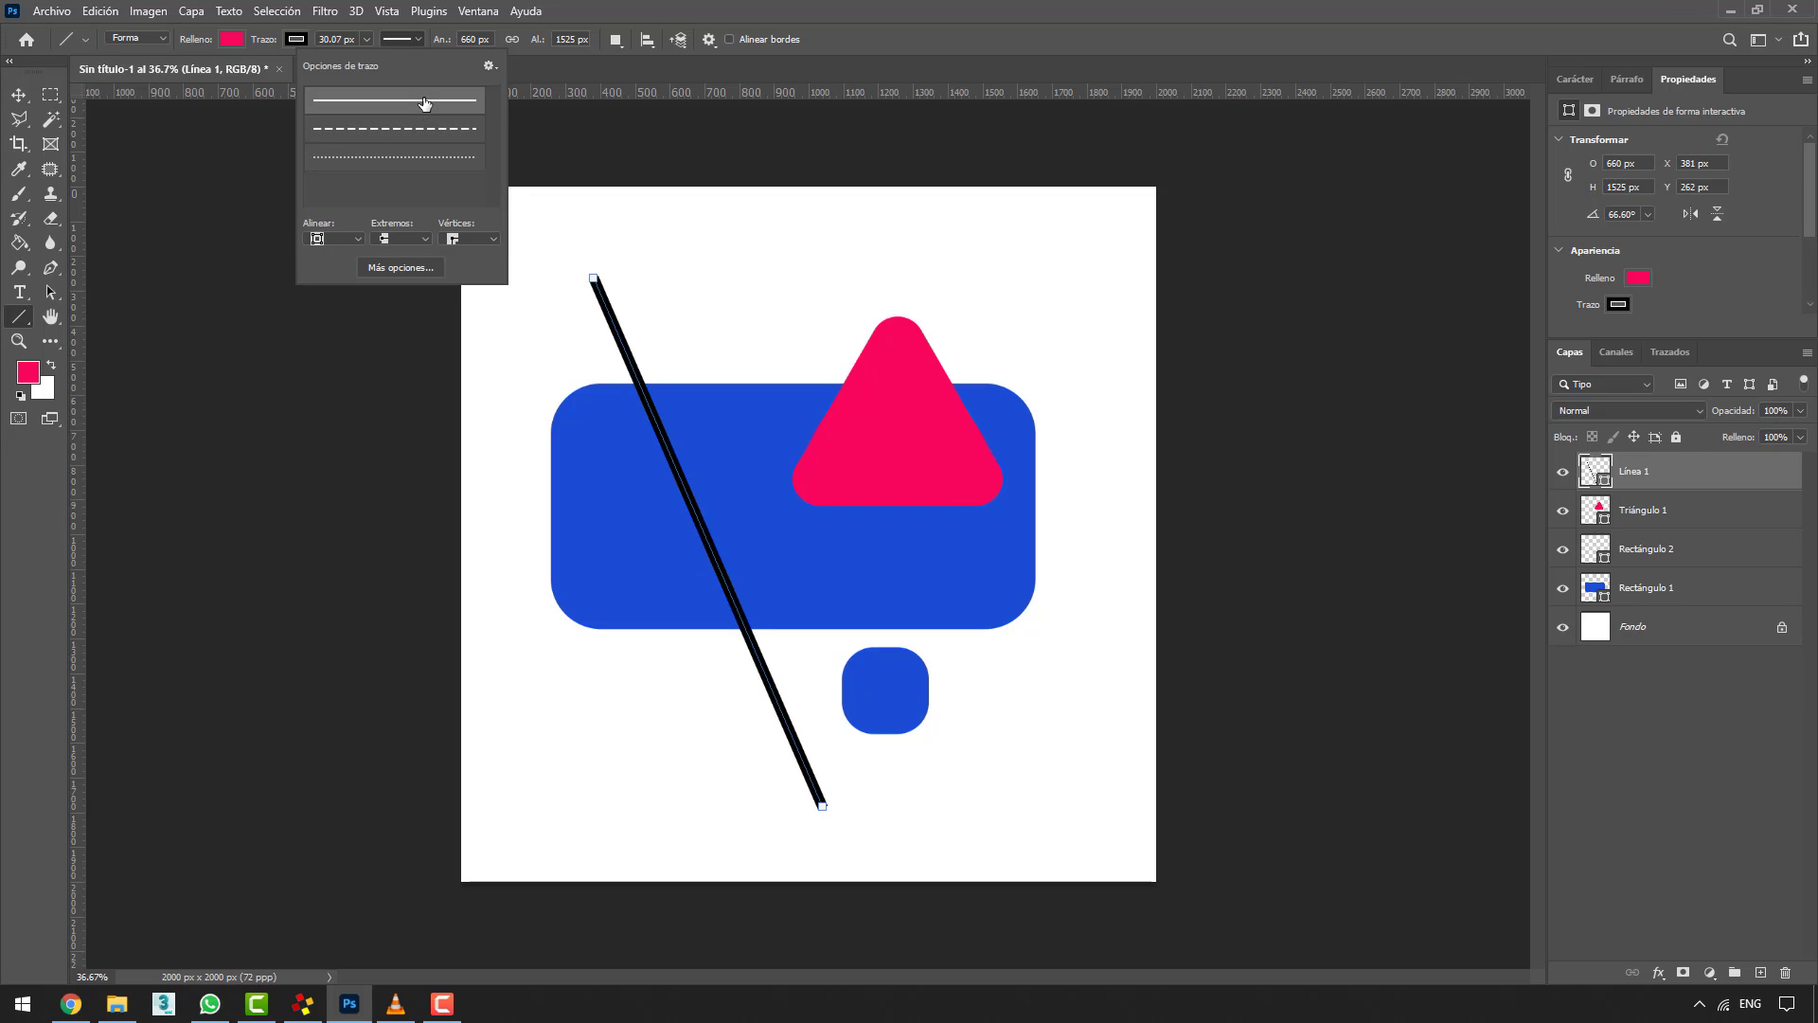
- Try recent swatches for the line's stroke, settle on red, and move the line to about X 463, Y 316 px
left_click(289, 39)
left_click(351, 139)
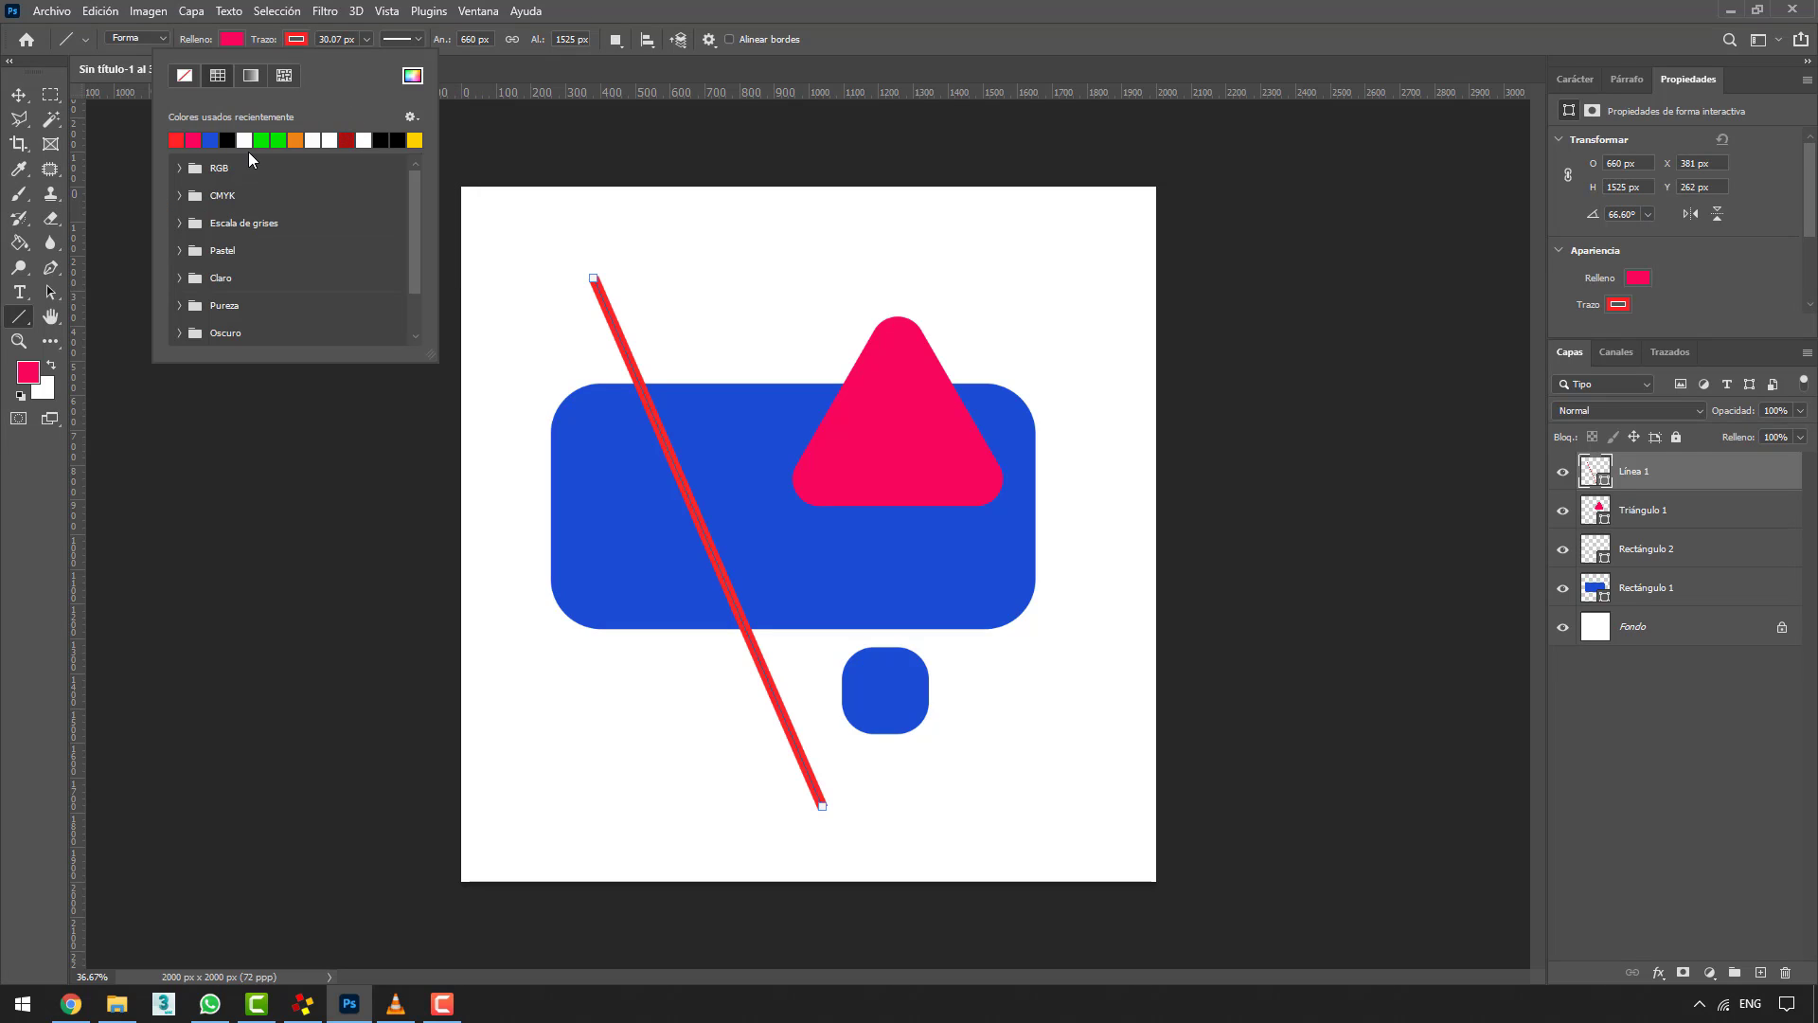
left_click(192, 139)
left_click(210, 139)
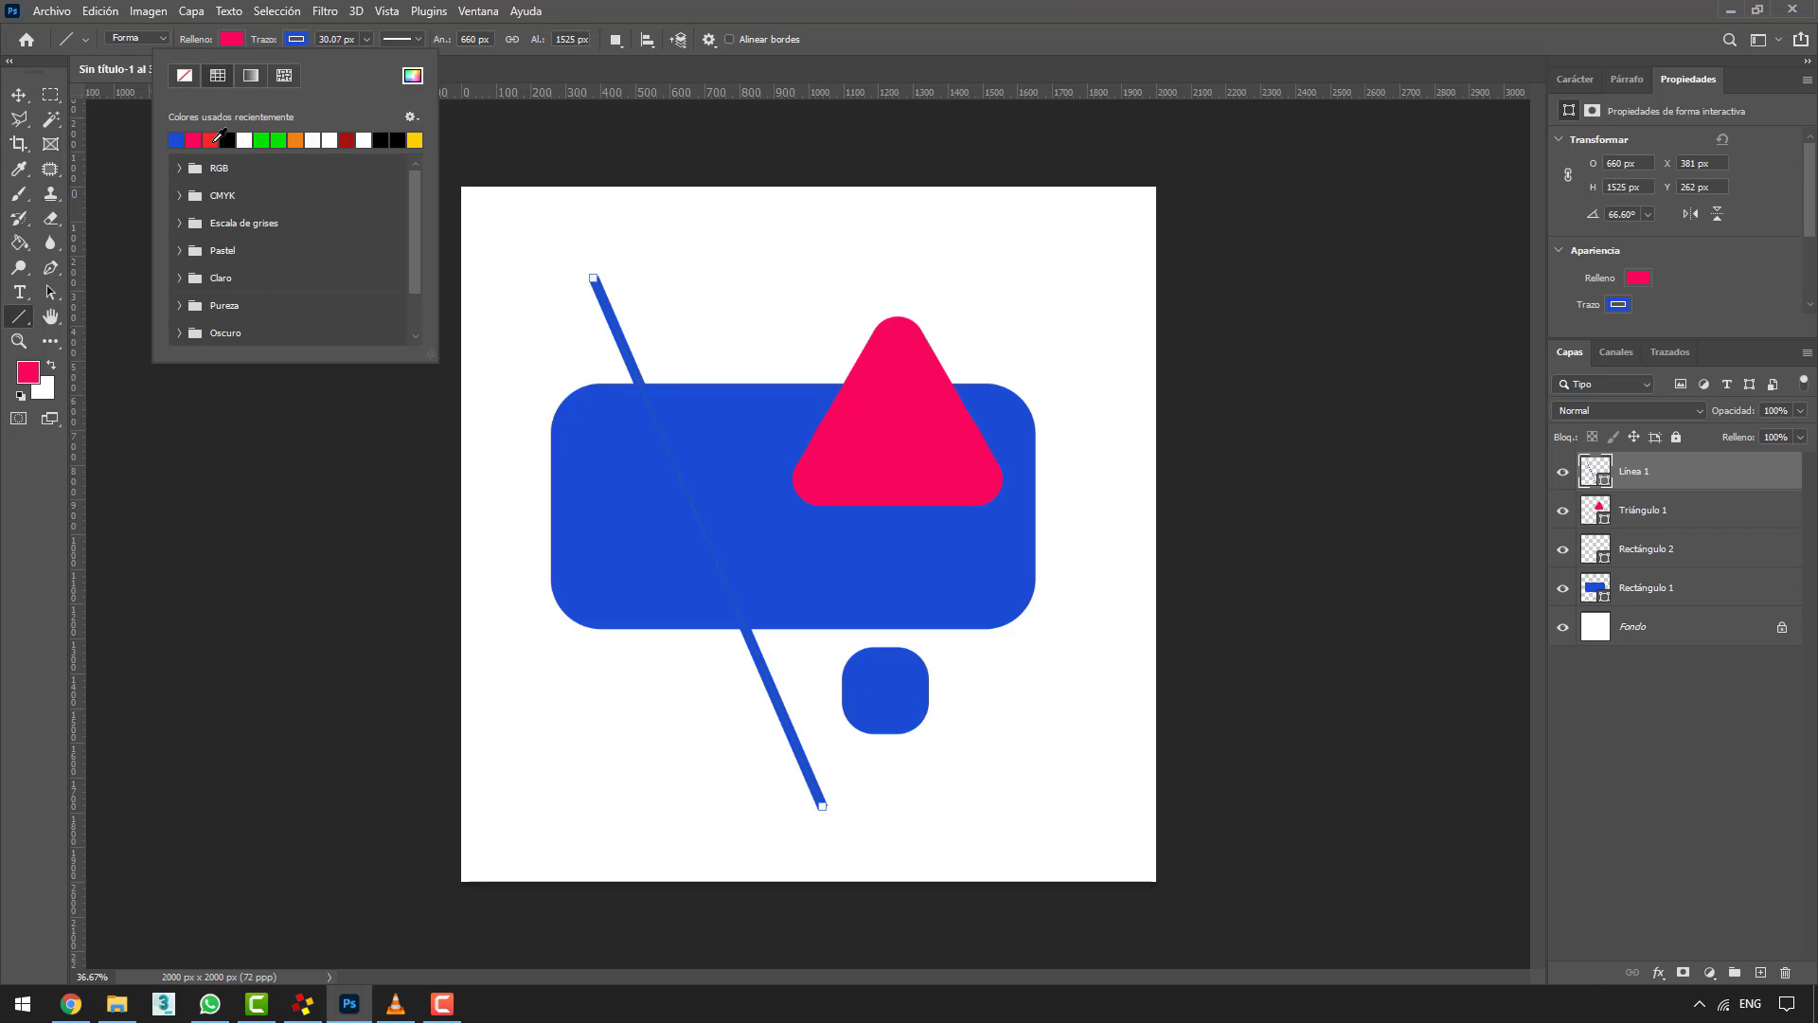
left_click(209, 139)
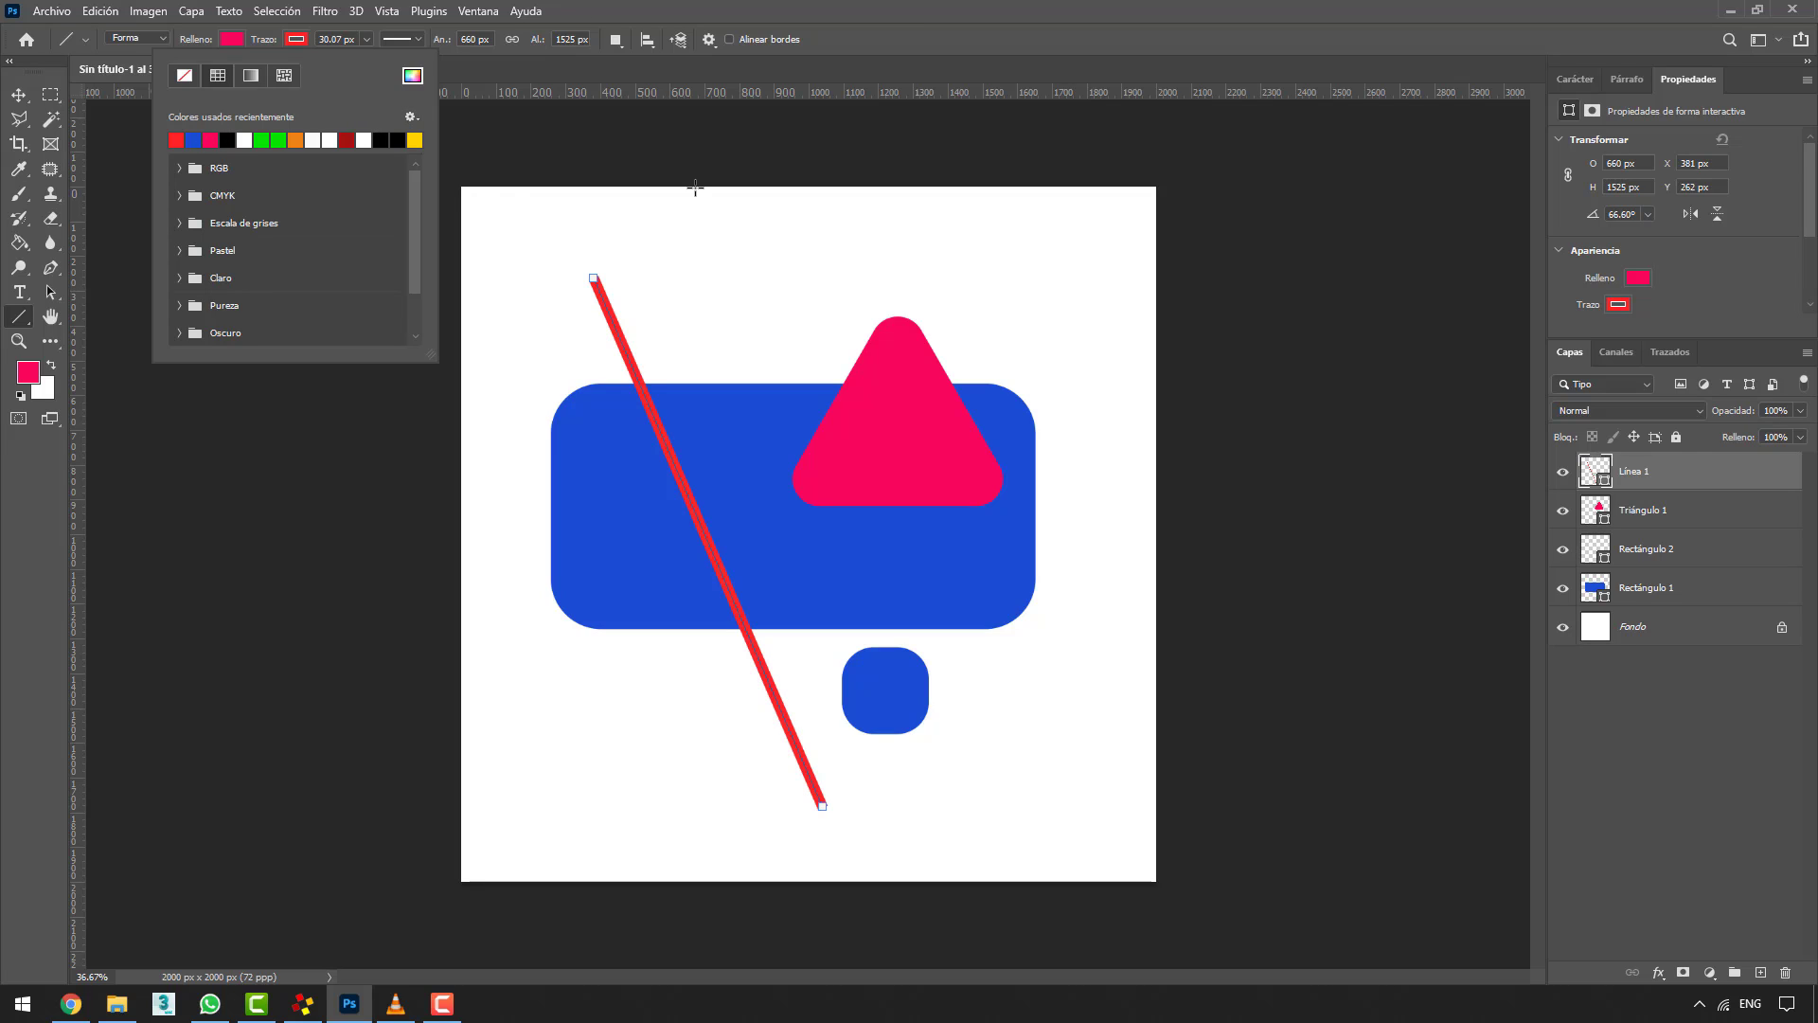
left_click(19, 95)
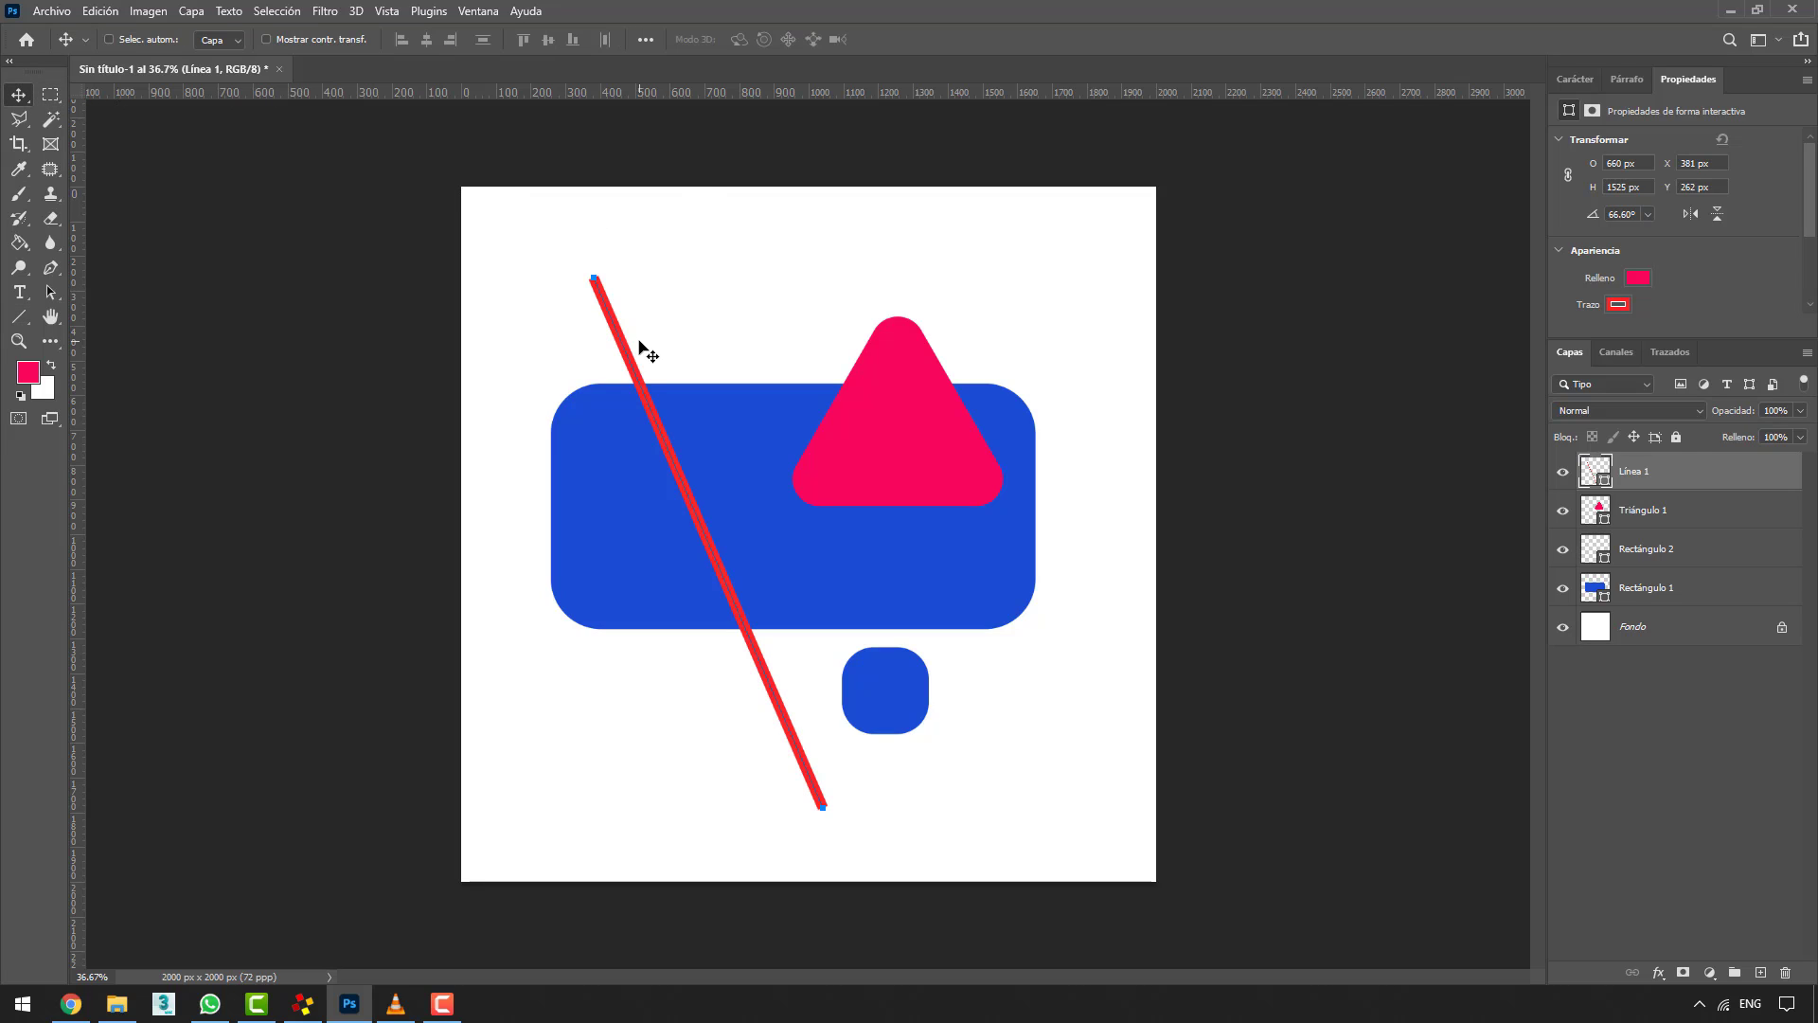
mouse_move(689, 503)
left_mouse_down()
mouse_move(755, 533)
mouse_move(699, 524)
left_mouse_up()
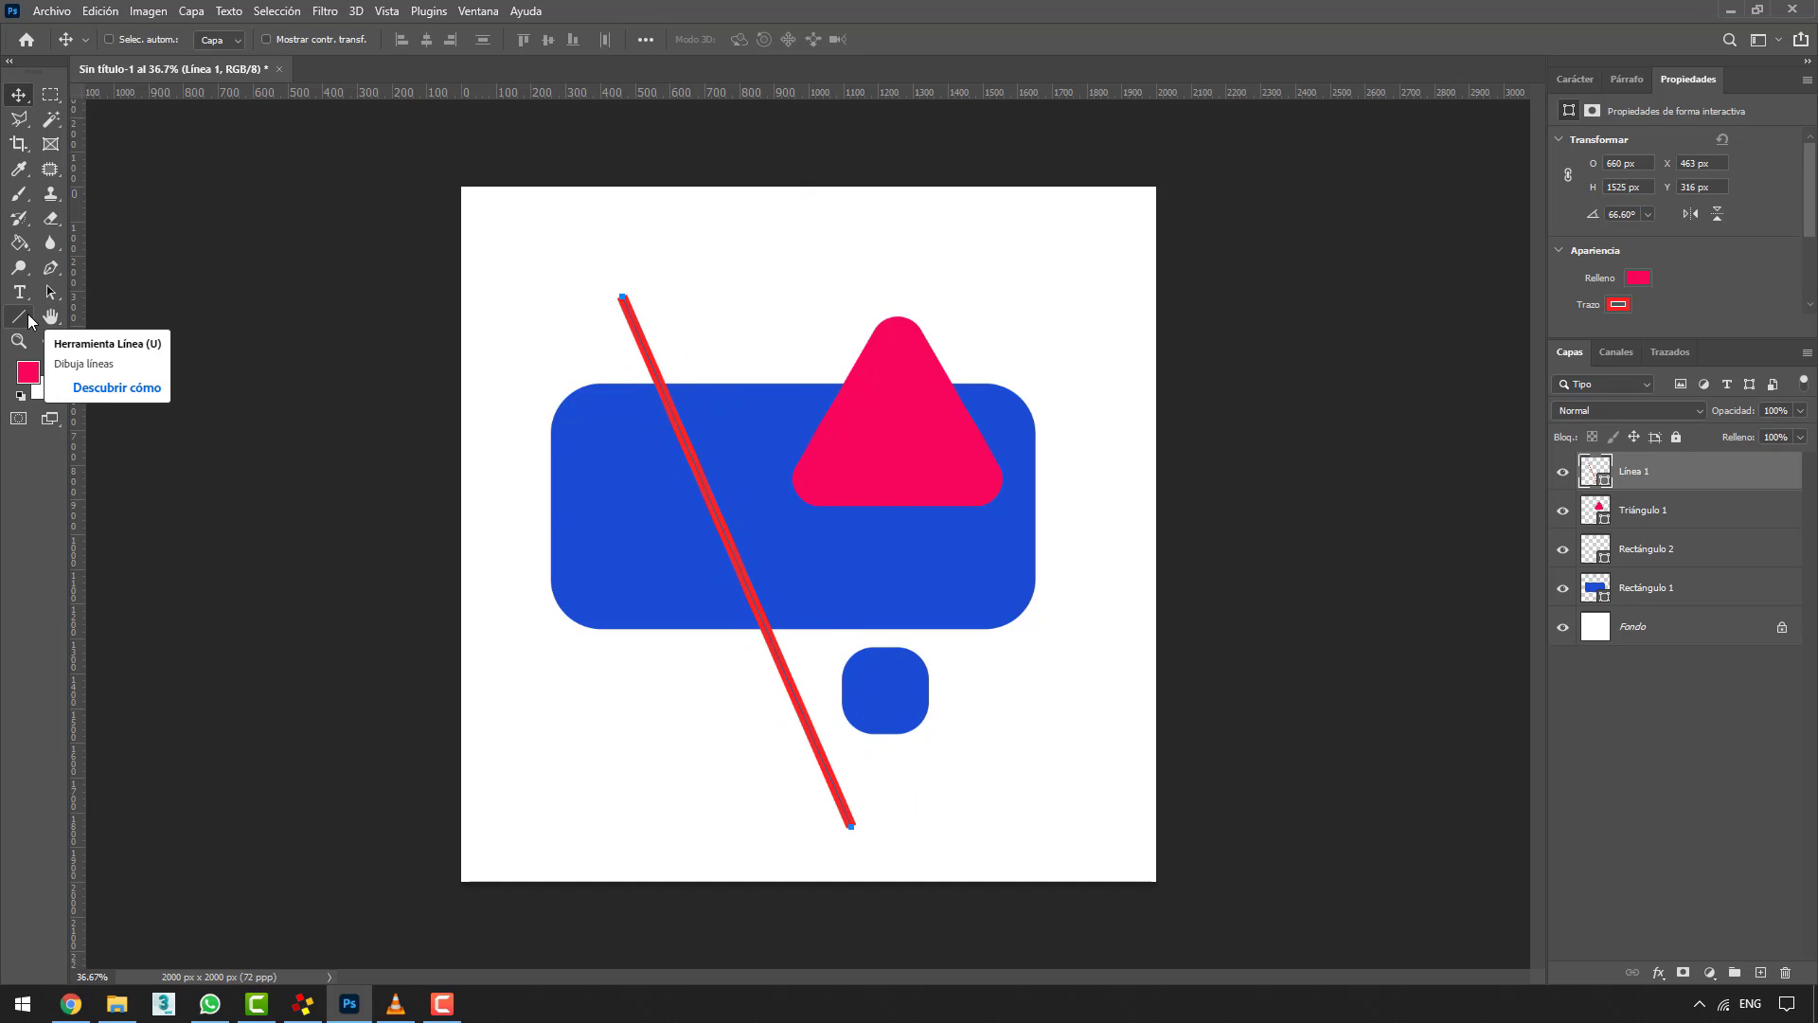
- Select the large blue rectangle with the Rectangle tool active and rotate it about 60° clockwise
left_click(1657, 588)
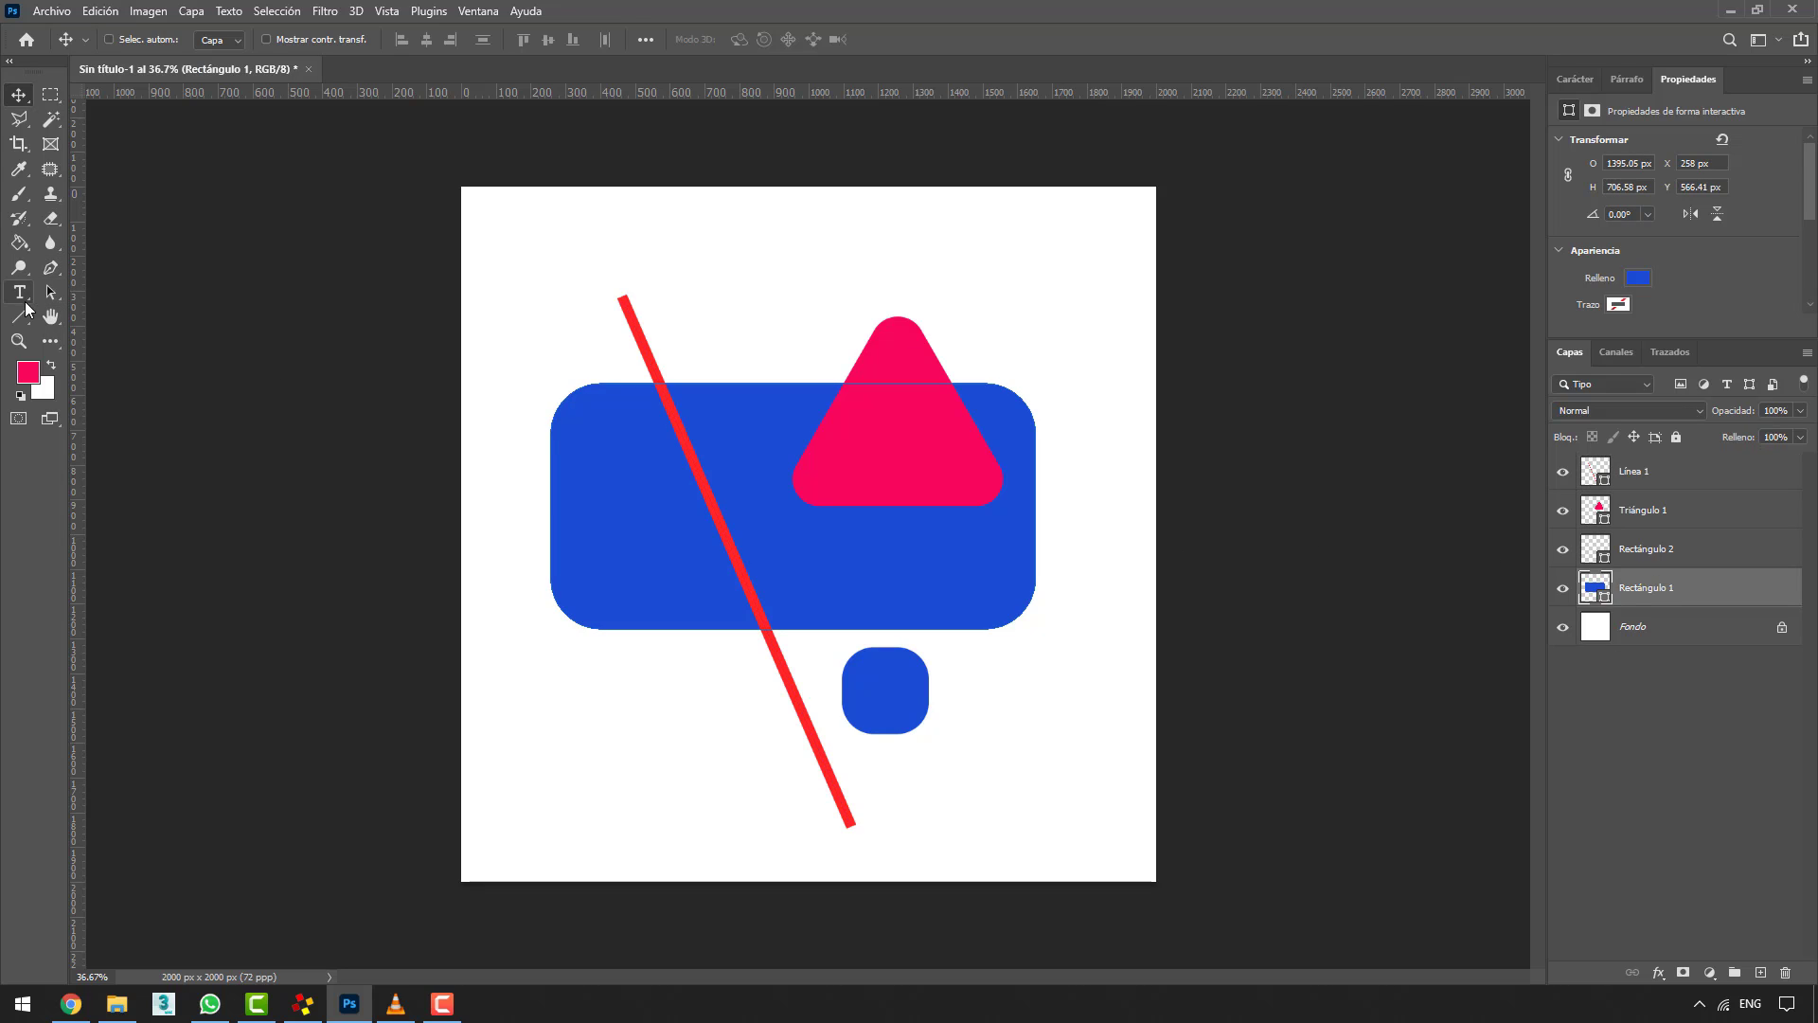
left_click(20, 325)
left_click(113, 312)
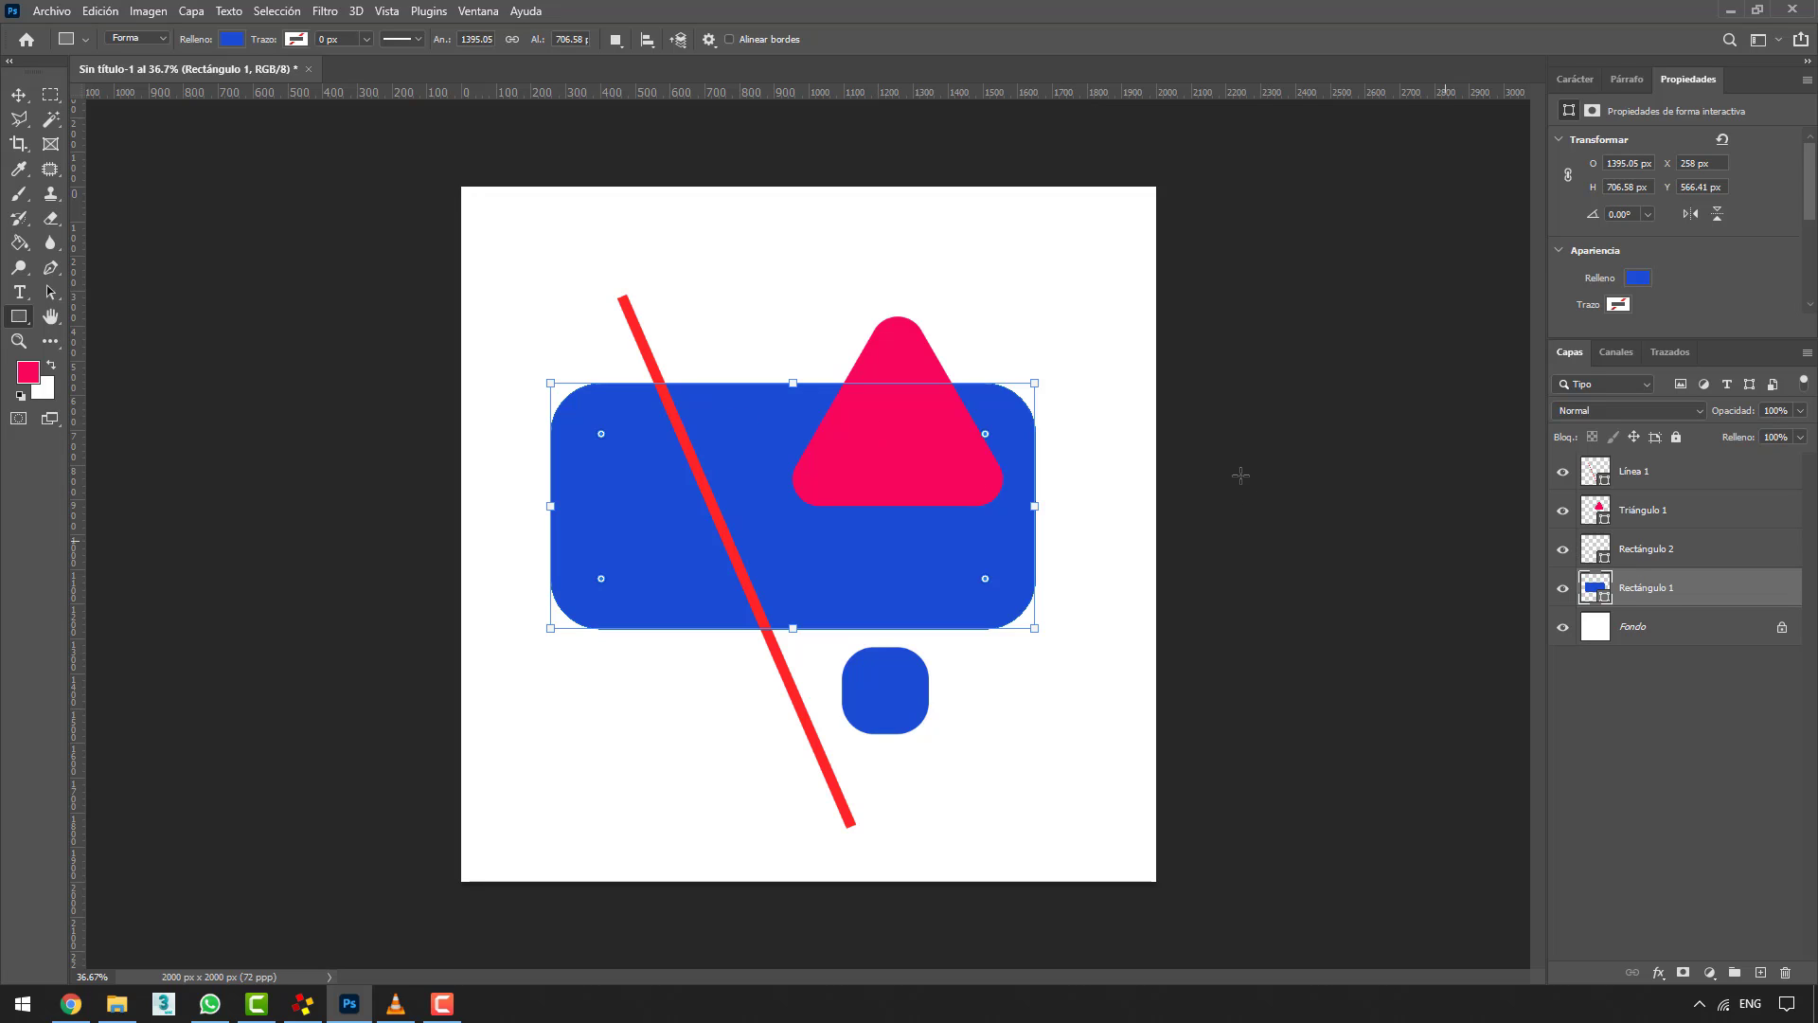
left_click(1043, 361)
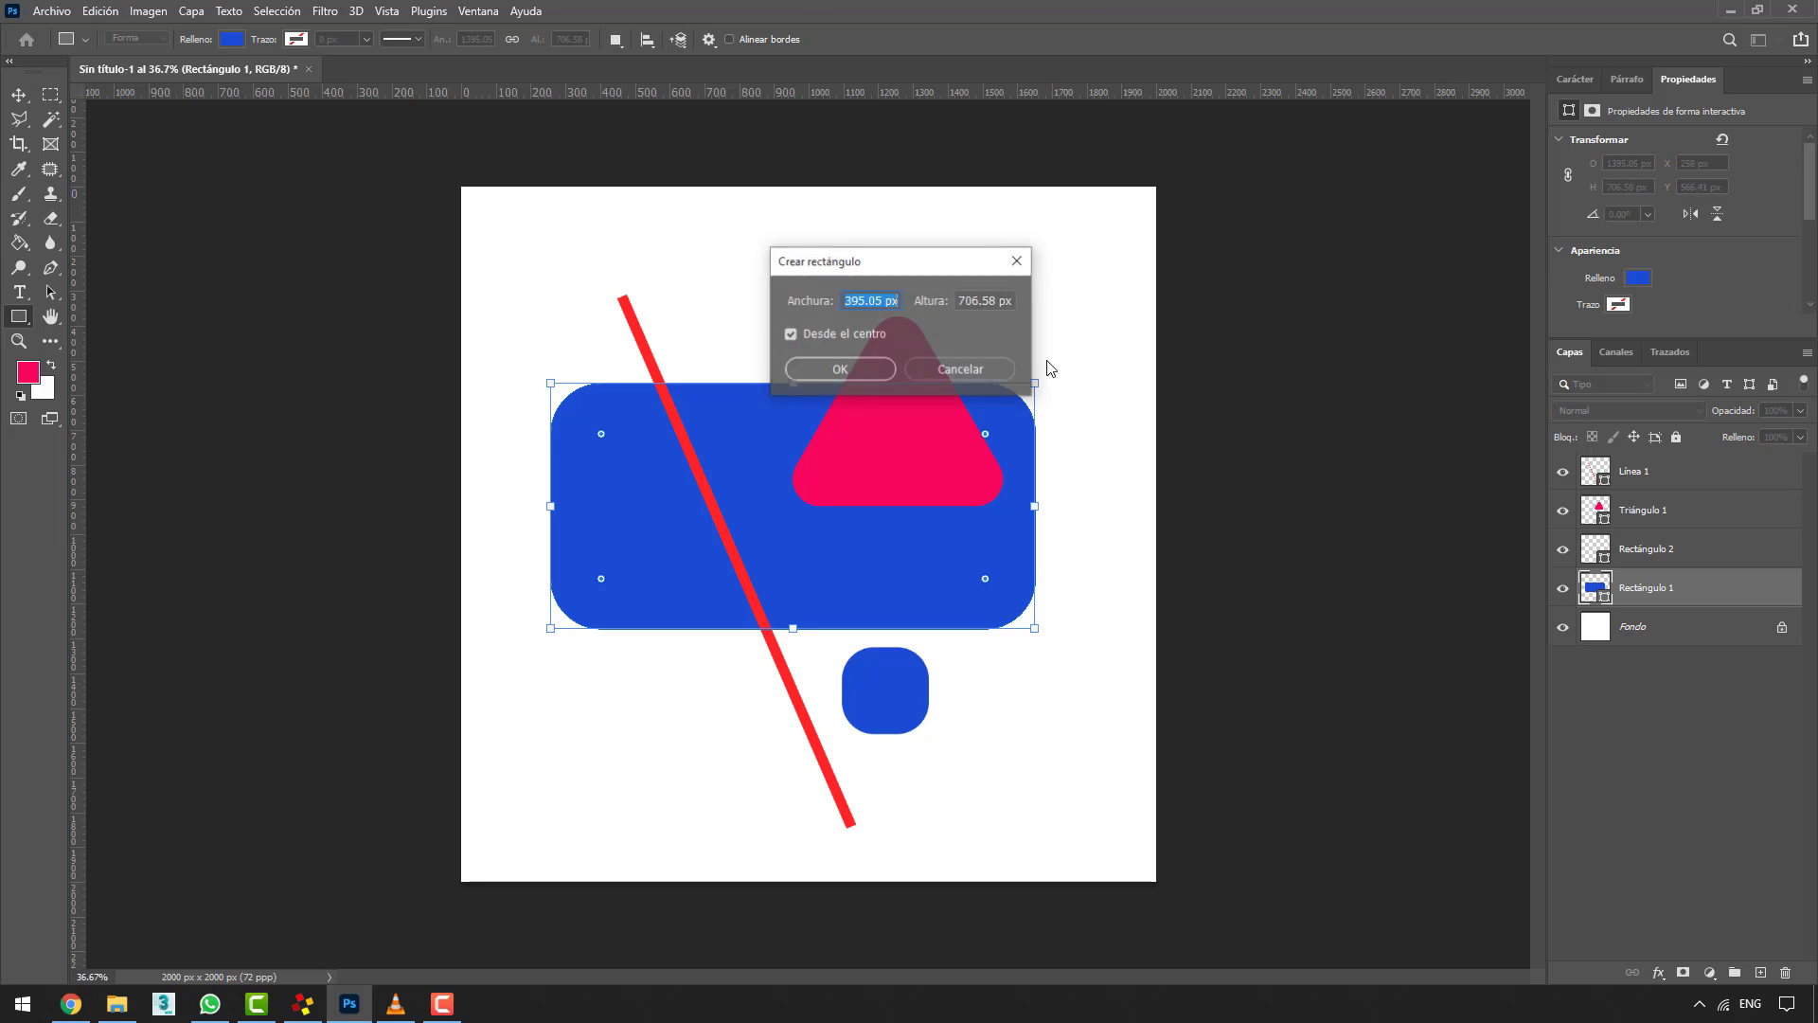
left_click(975, 371)
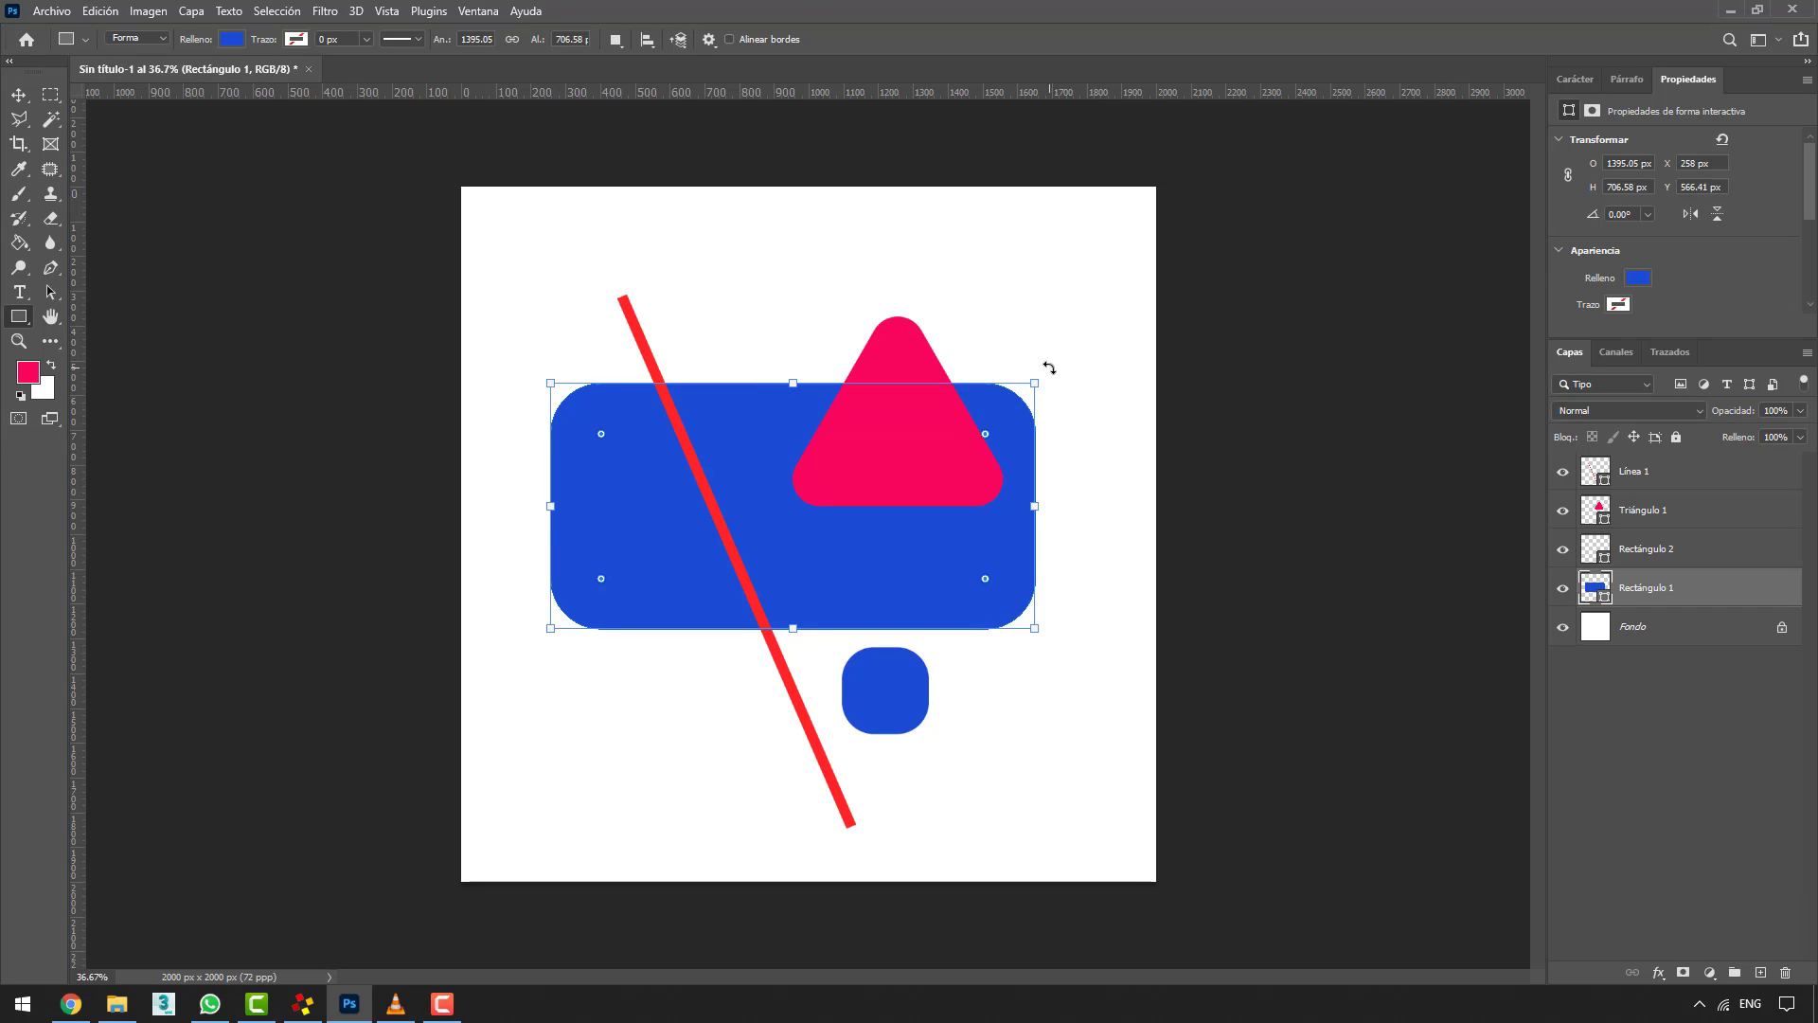
left_click_drag(1050, 368, 1097, 681)
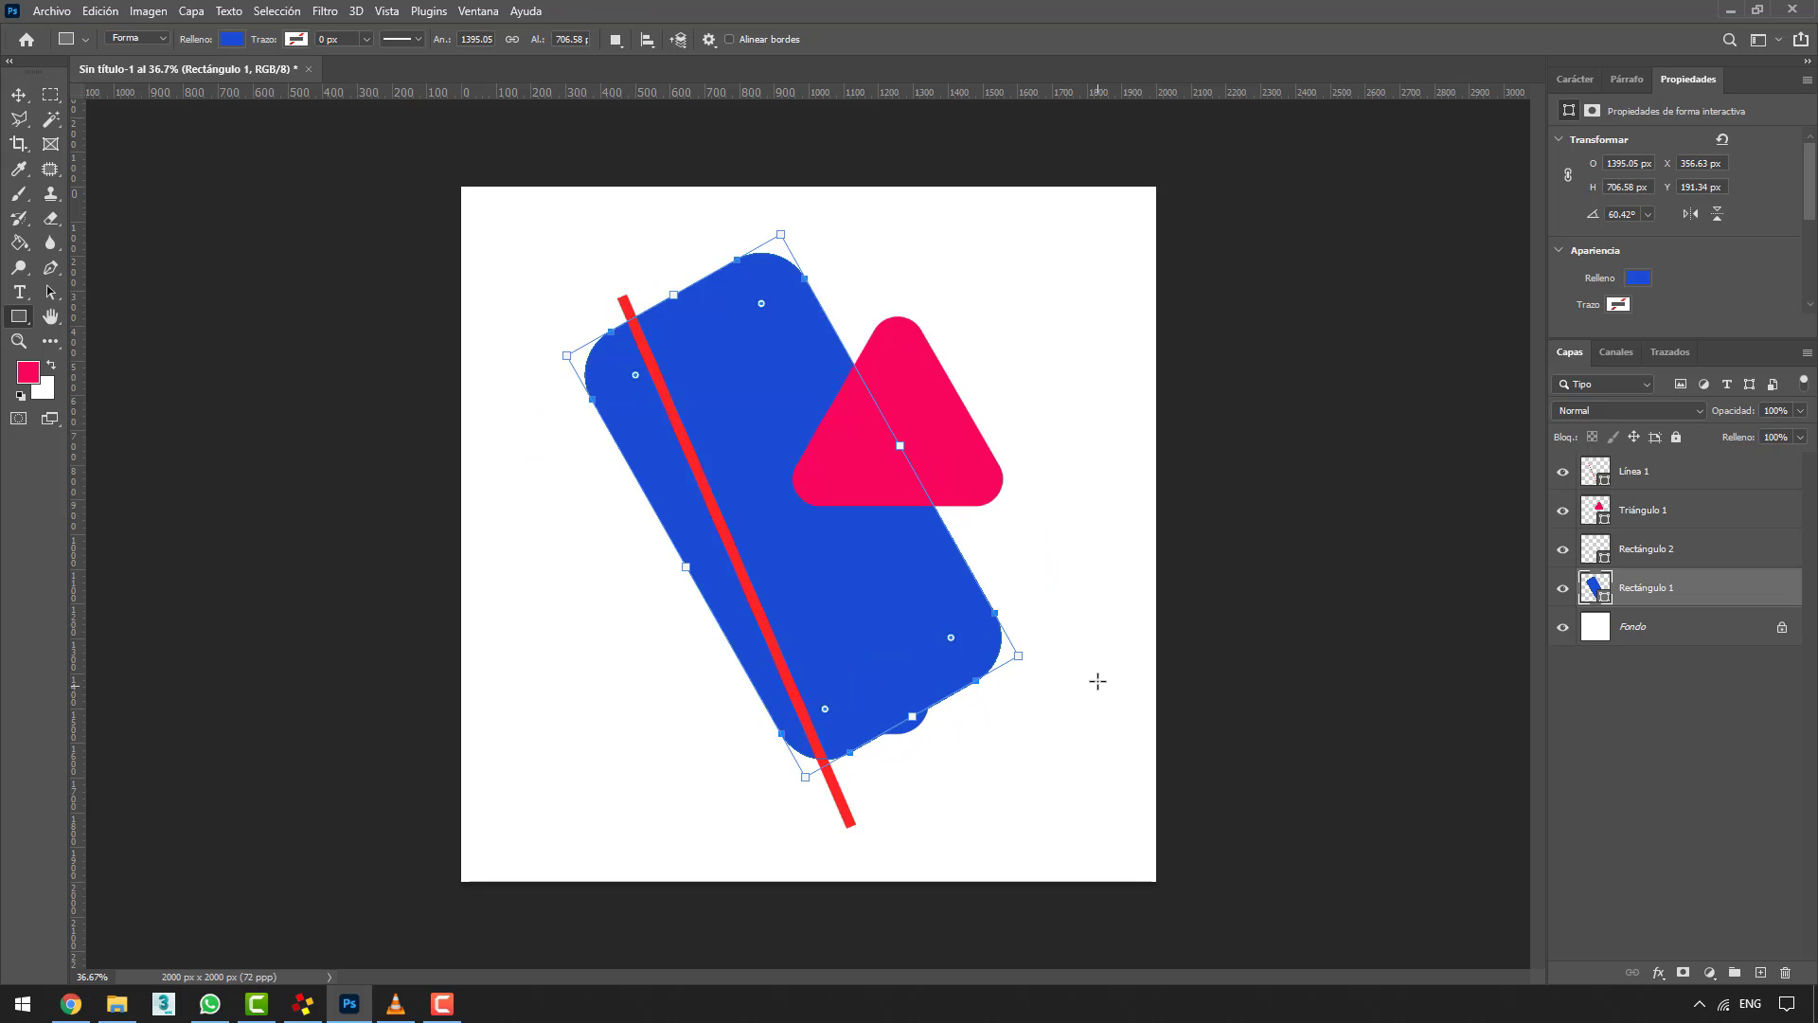
key("Return")
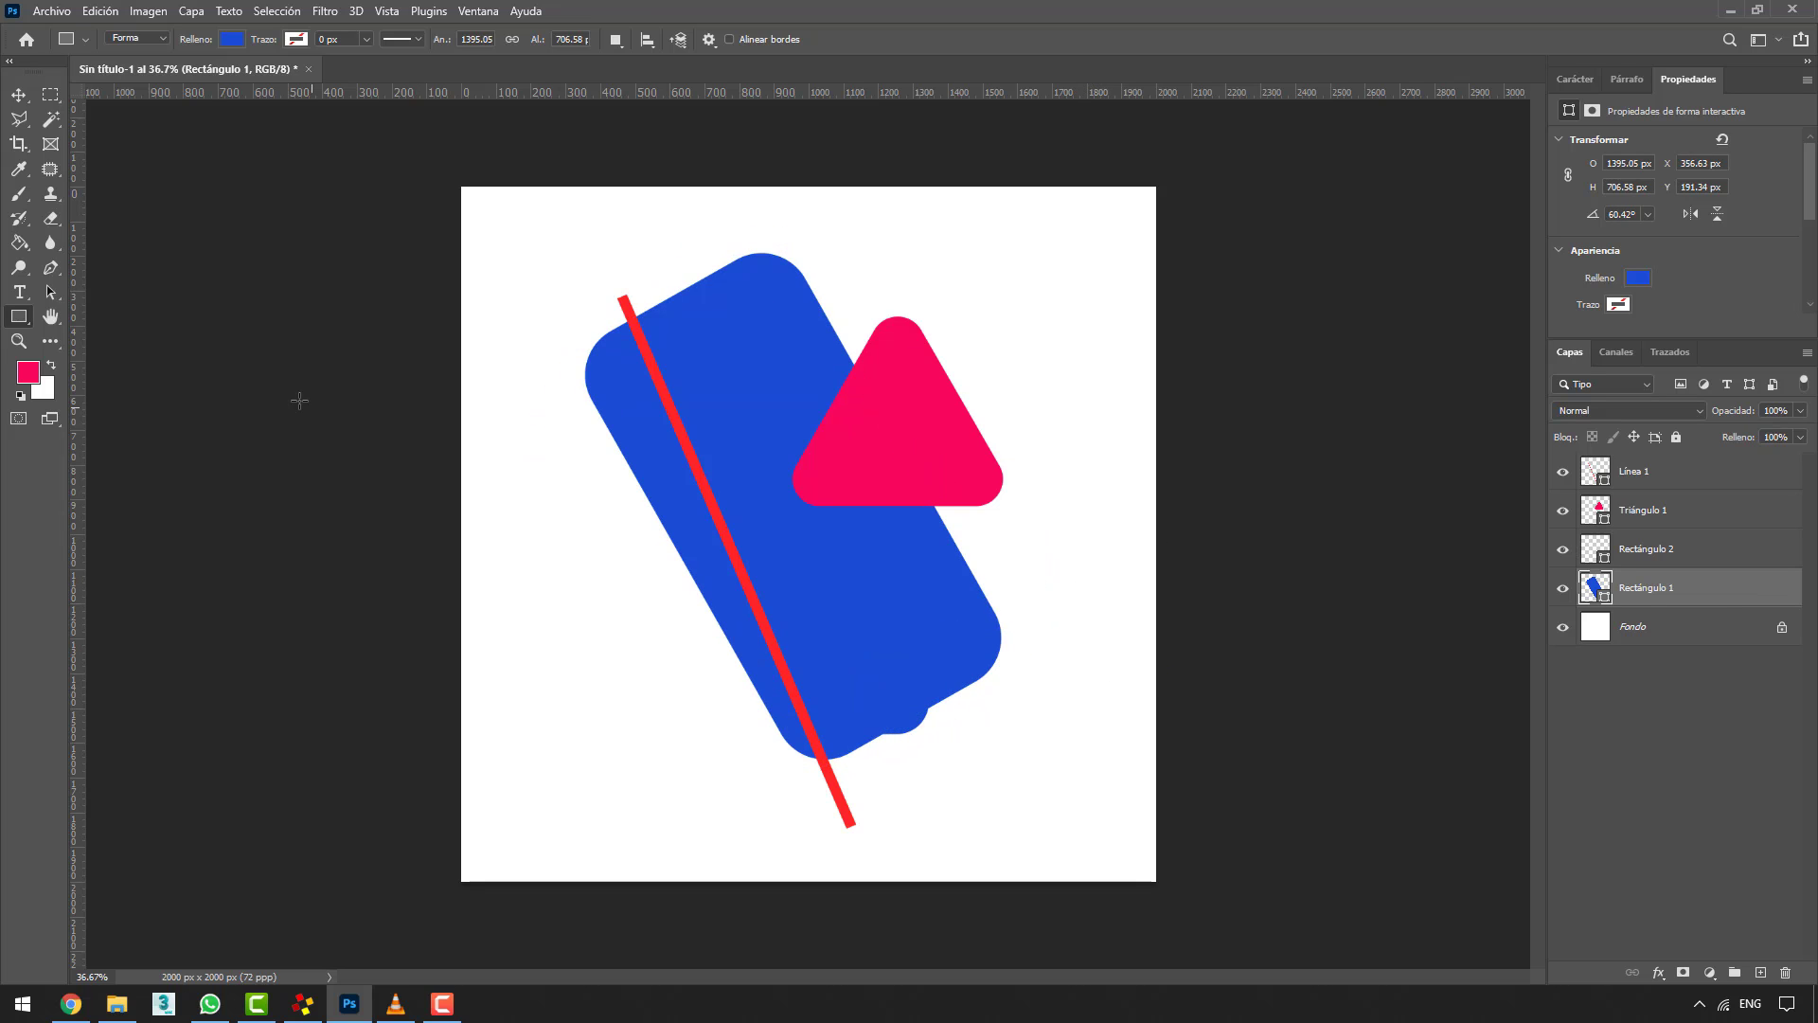
- Reselect the rotated large rectangle and reduce the rounding of all its corners
left_click(21, 295)
left_click(21, 318)
left_click(1648, 550)
left_click(1646, 588)
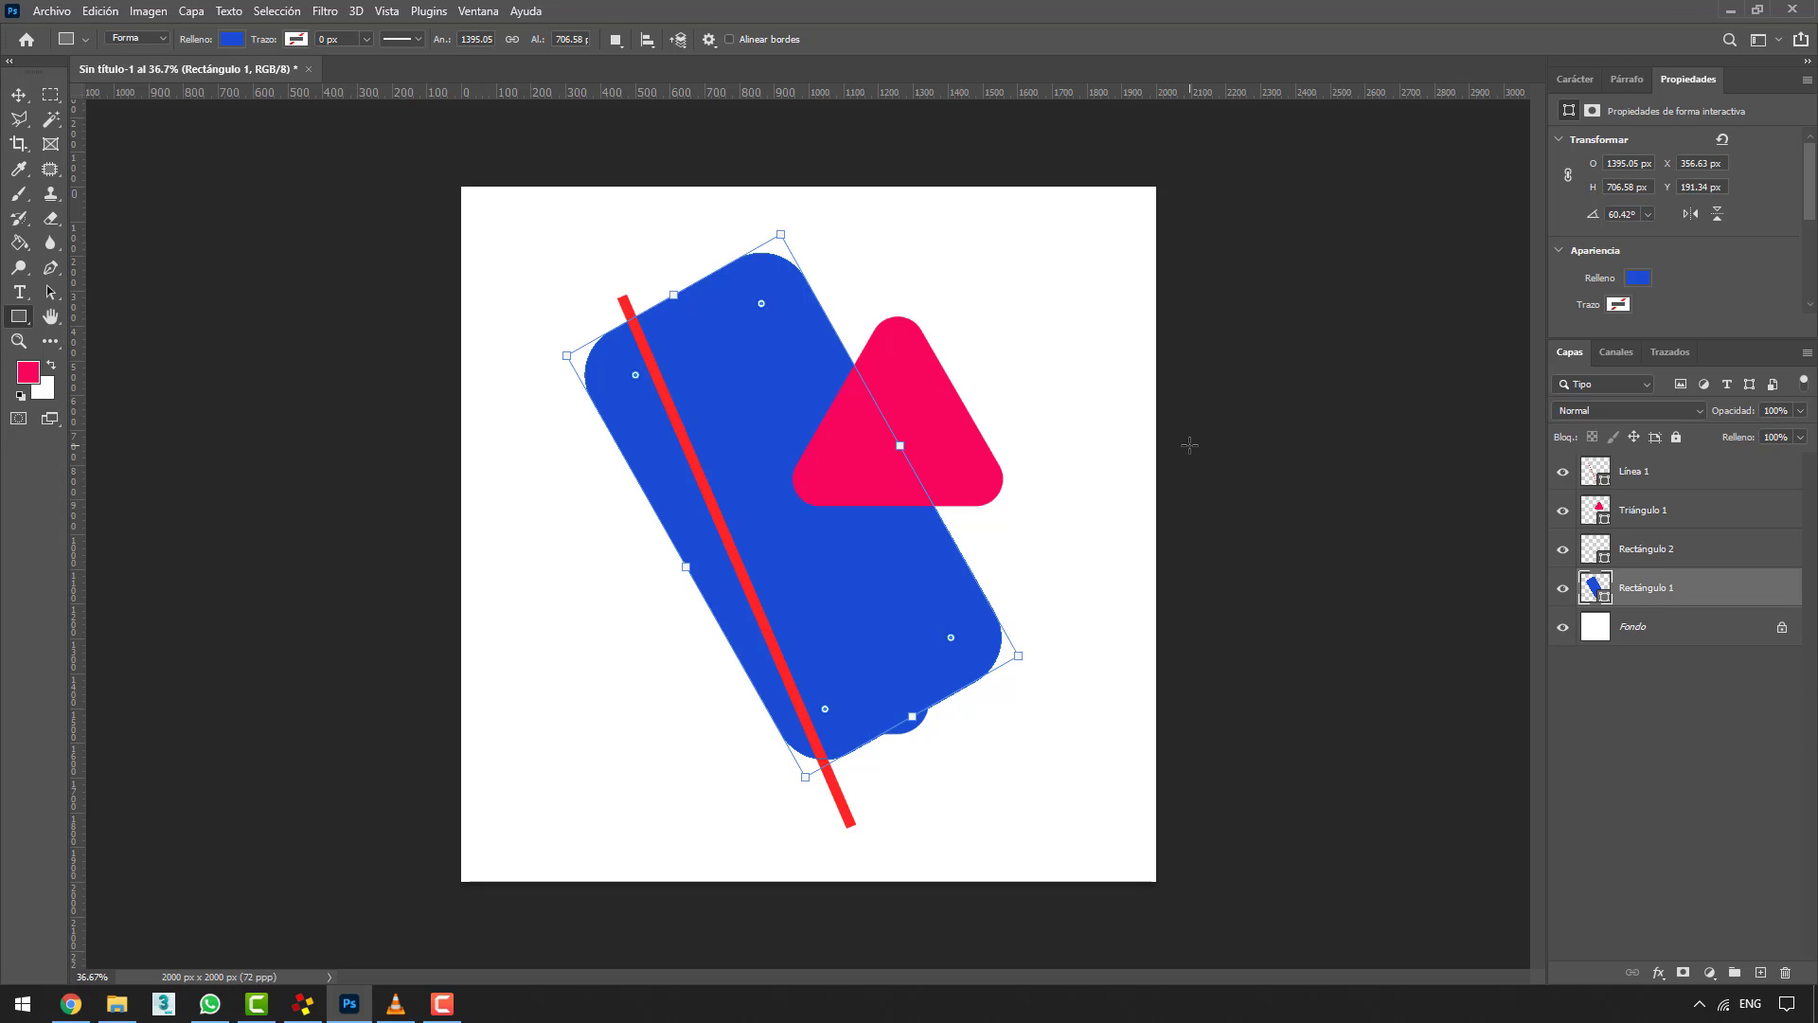
left_click_drag(763, 303, 765, 266)
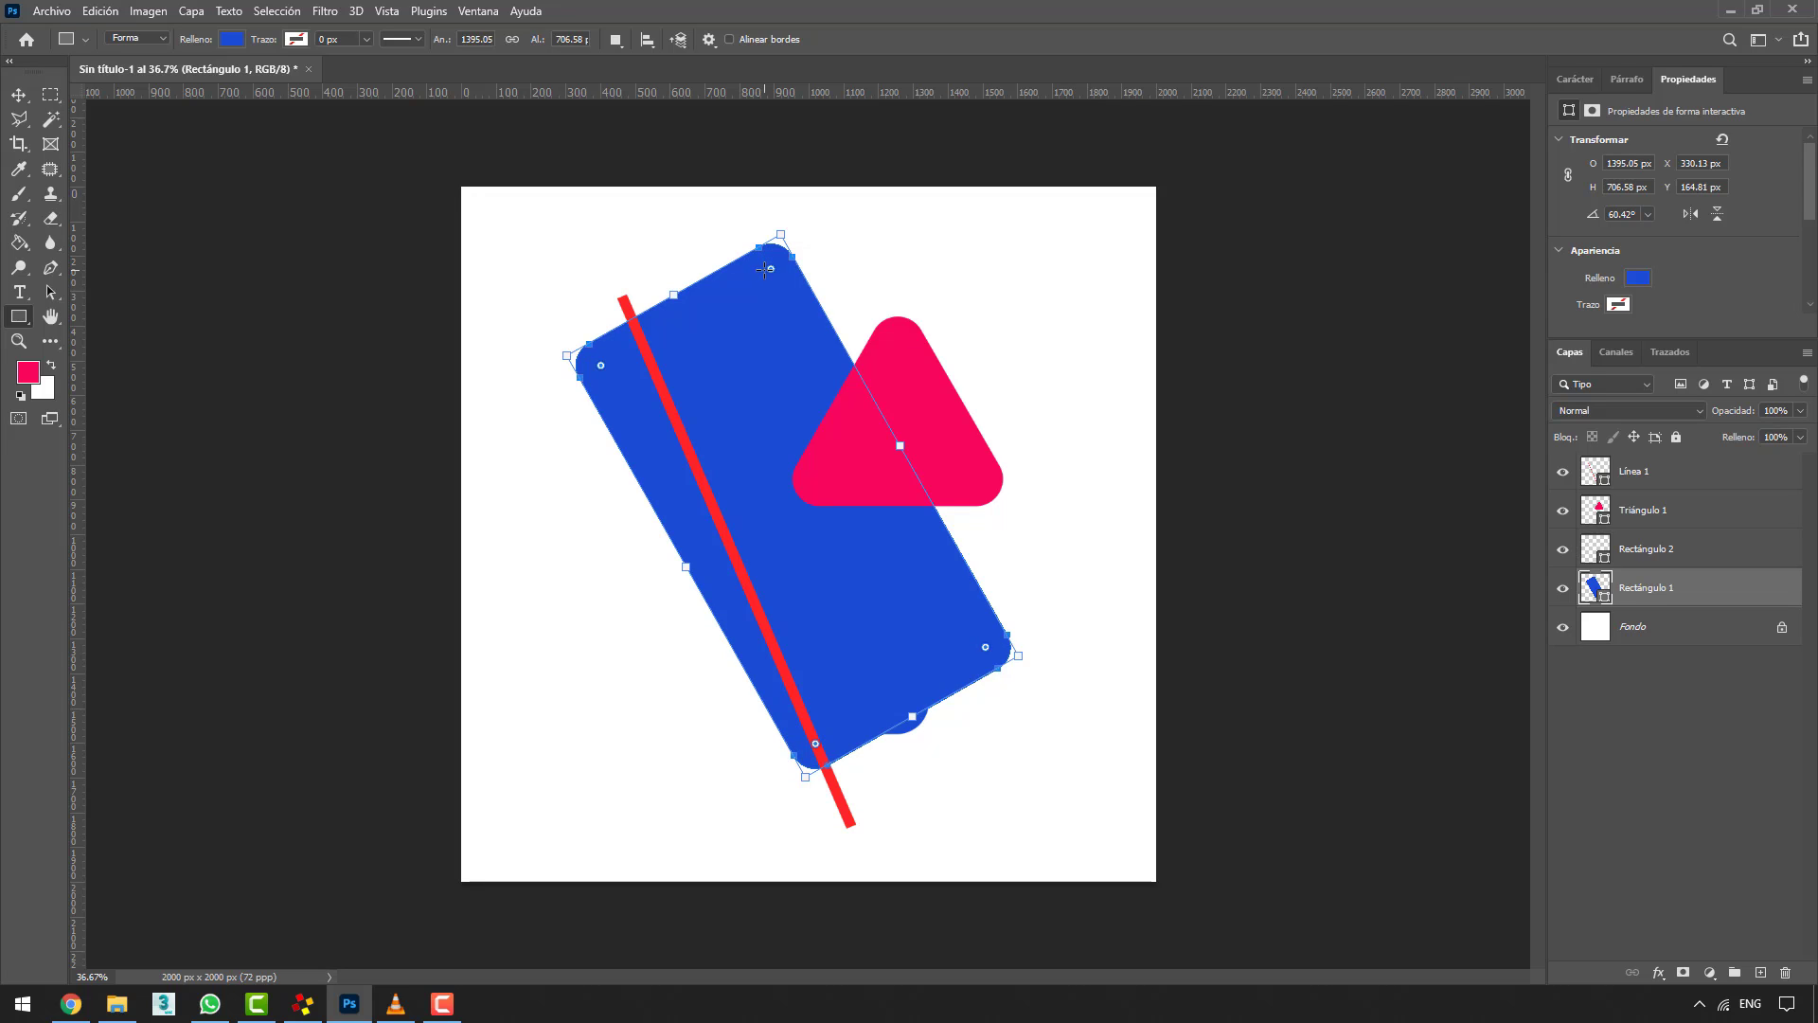